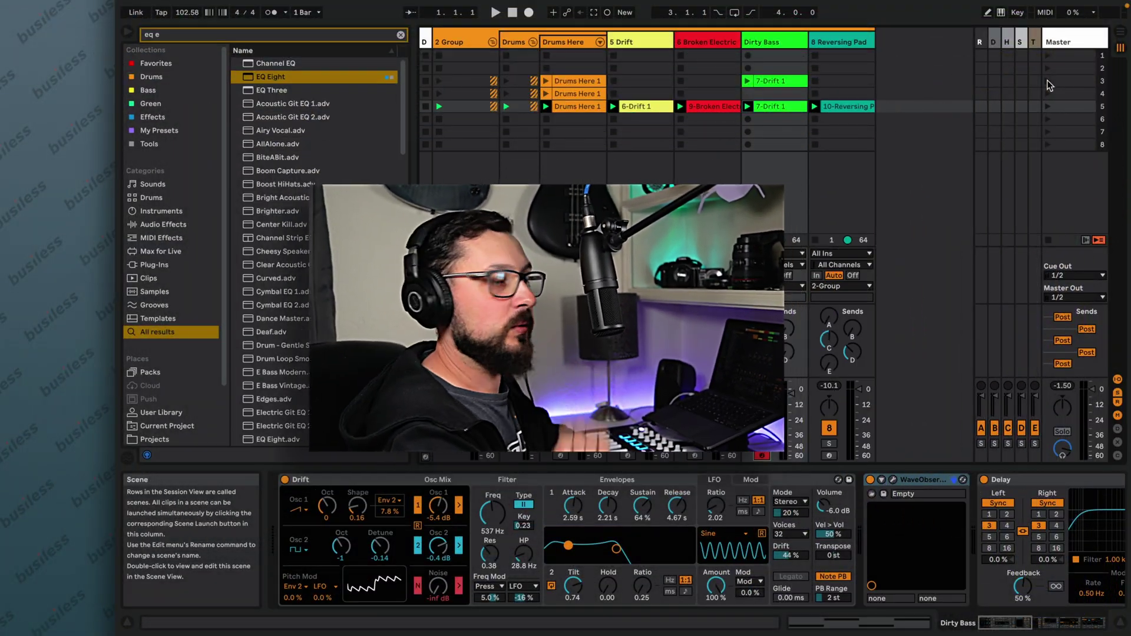
# Audition scenes 3 and 5, clear the browser search, and scroll the device chain to the Reverb.
pyautogui.click(1048, 80)
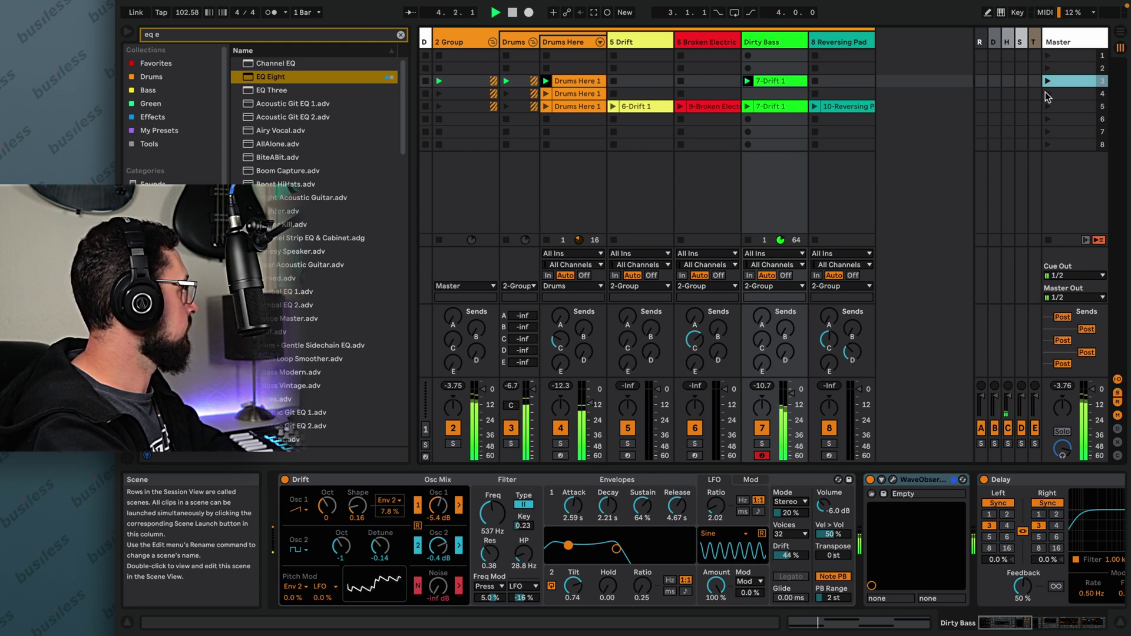
pyautogui.click(401, 35)
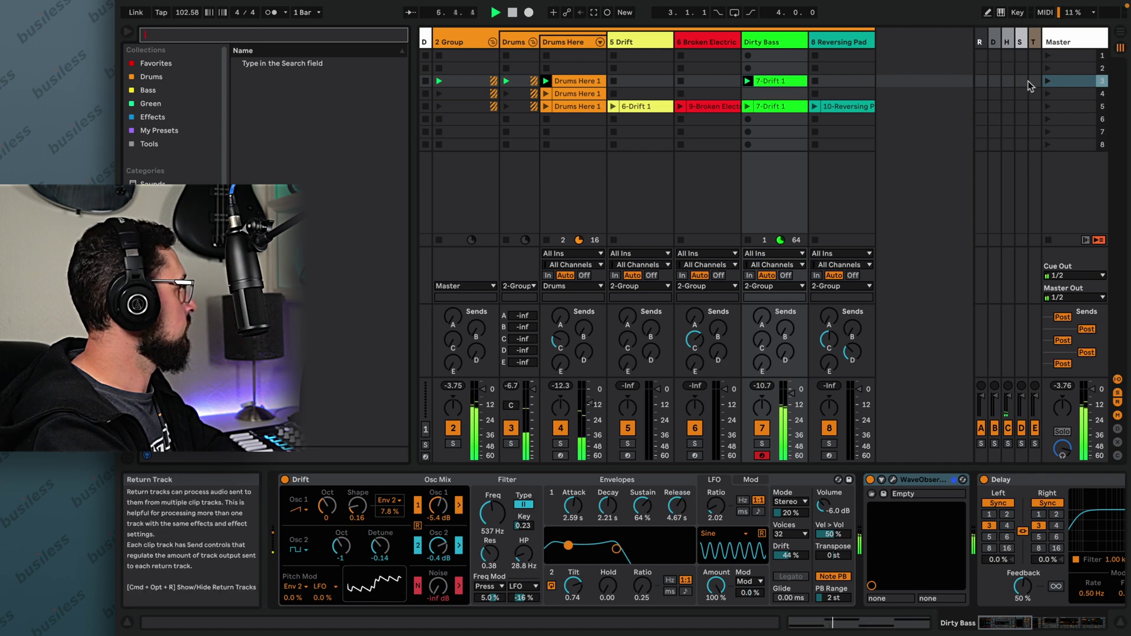
pyautogui.click(1048, 111)
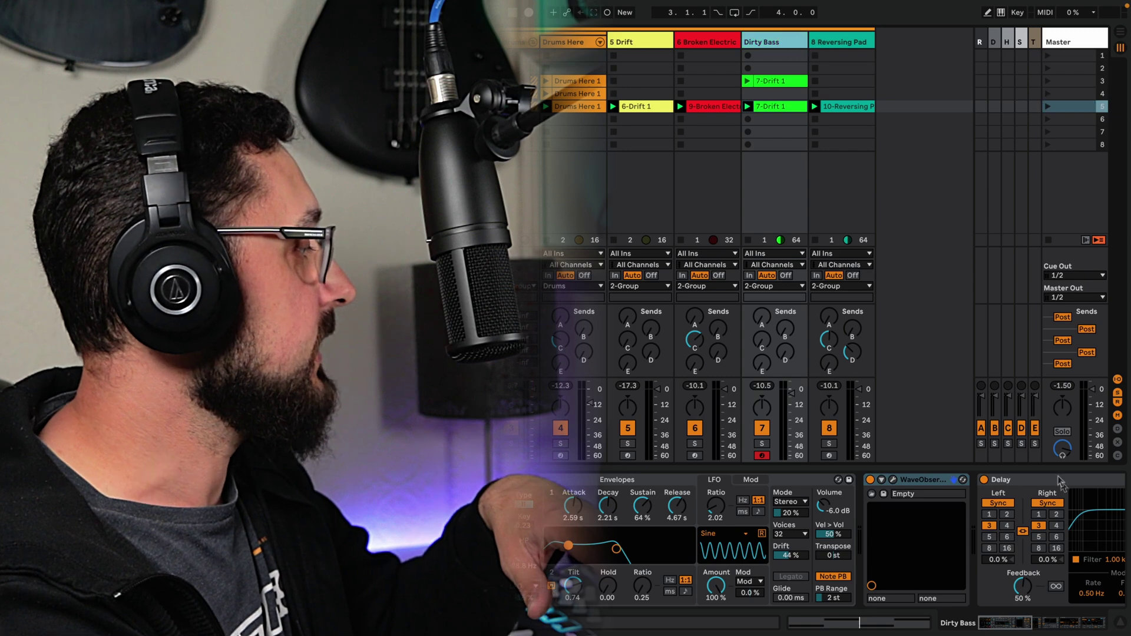
pyautogui.moveTo(1032, 627); pyautogui.dragTo(1093, 626)
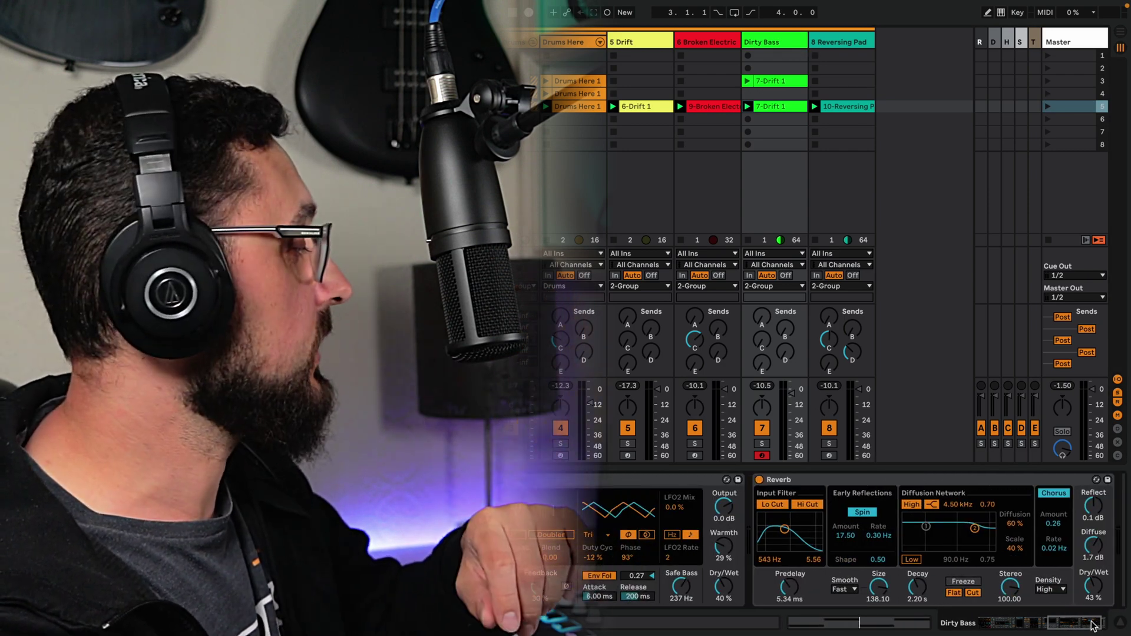
pyautogui.moveTo(1092, 626); pyautogui.dragTo(987, 629)
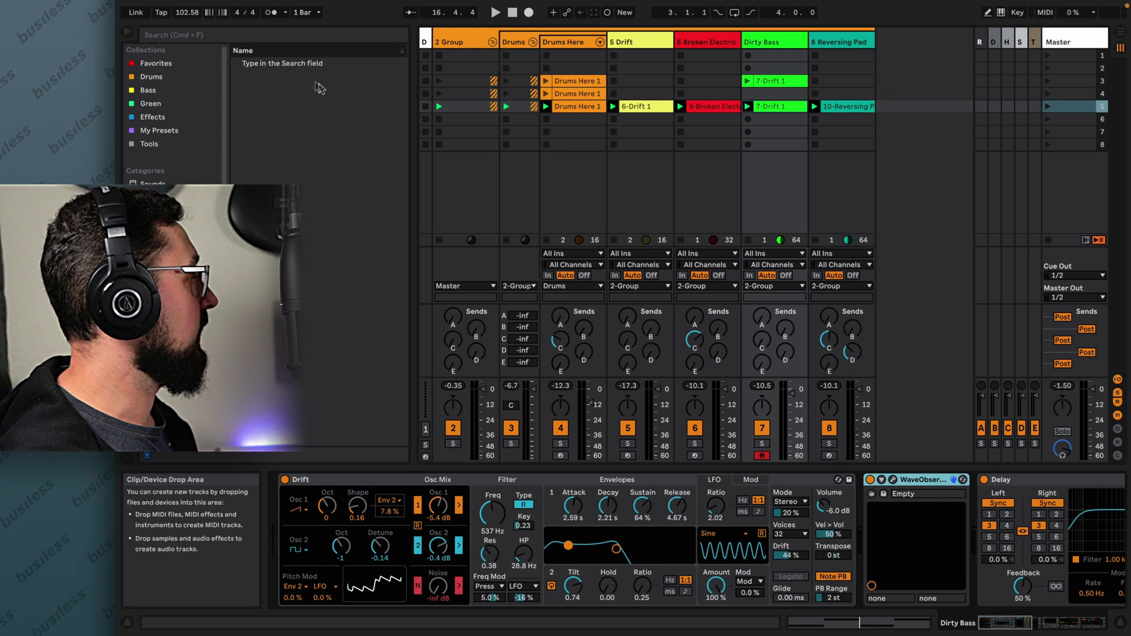
# Create a new Drift MIDI track from Favorites and add the WaveObserver plug-in after Drift.
pyautogui.click(155, 64)
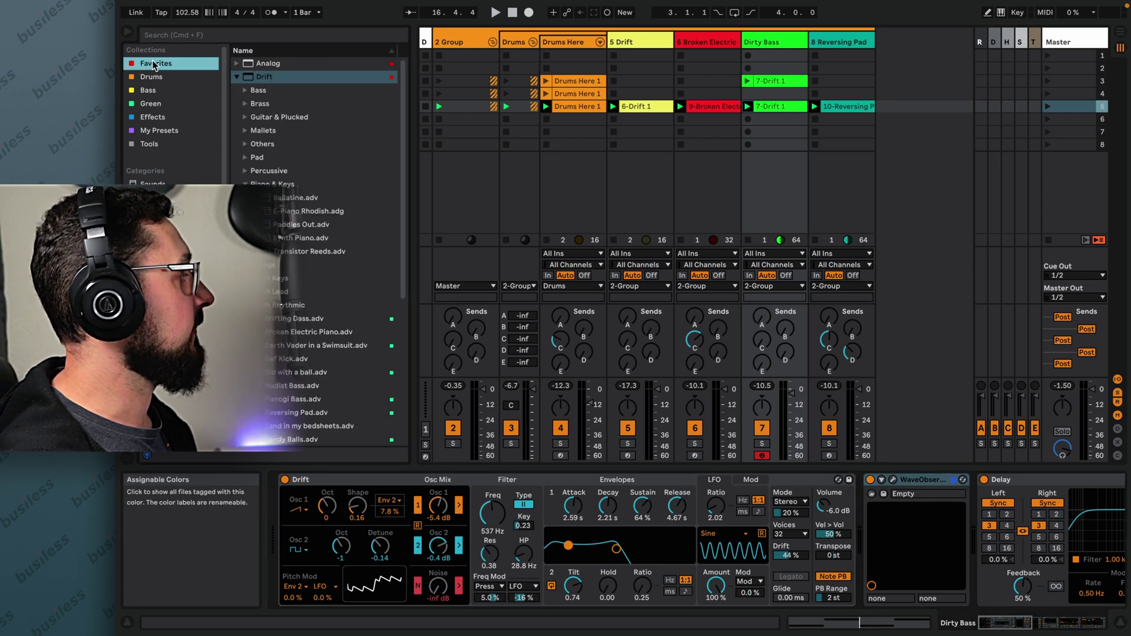
pyautogui.click(248, 77)
pyautogui.moveTo(248, 76); pyautogui.dragTo(894, 59)
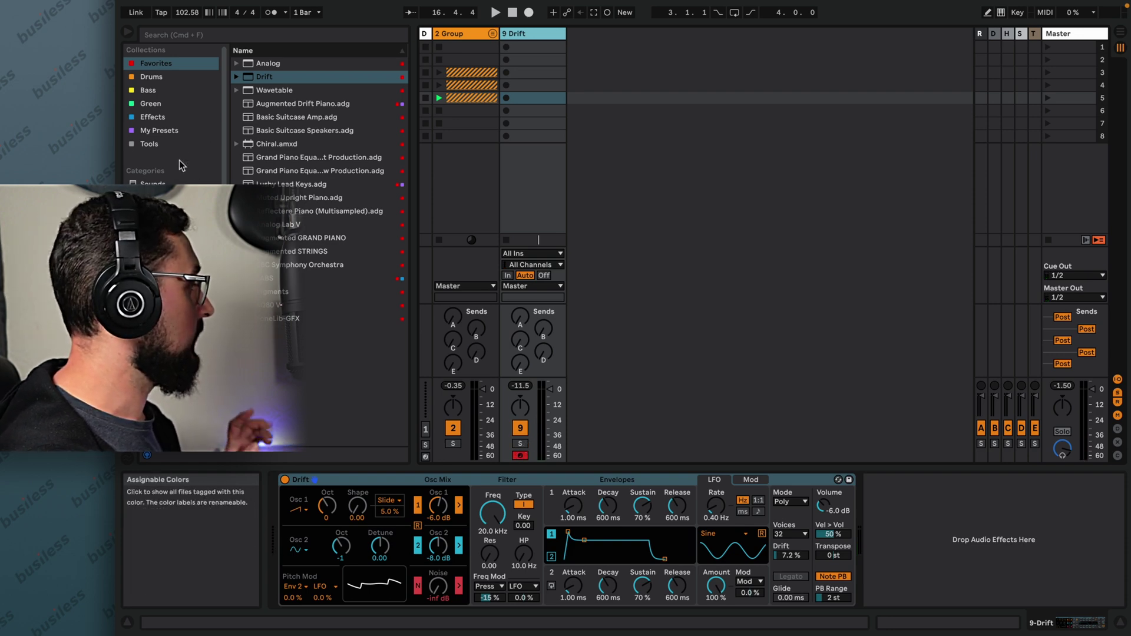
pyautogui.click(155, 265)
pyautogui.moveTo(290, 412); pyautogui.dragTo(879, 505)
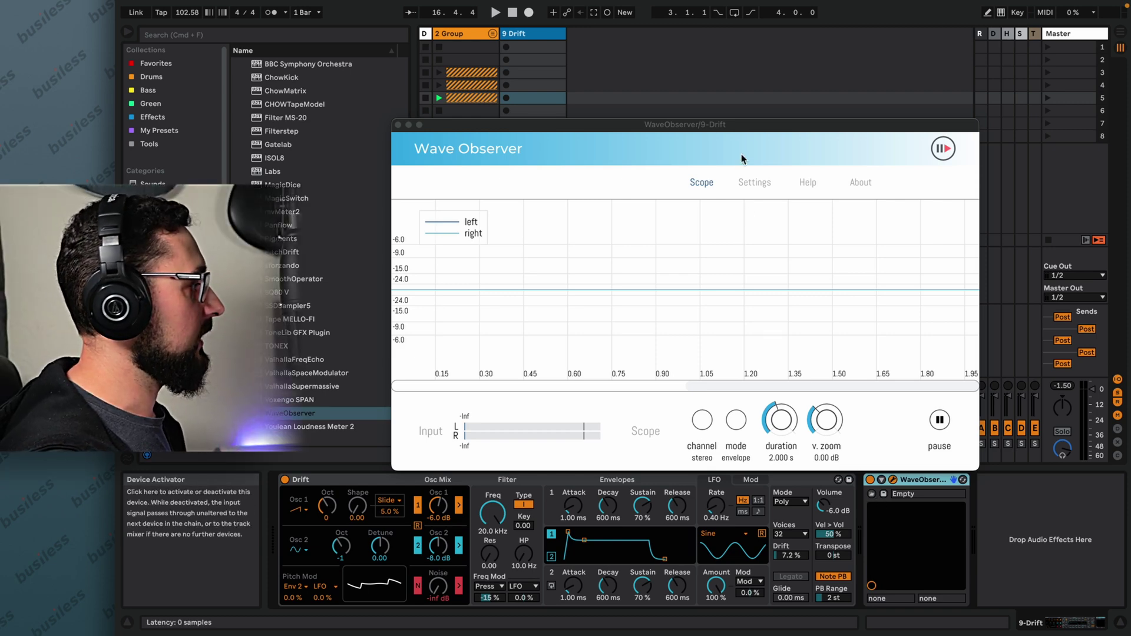
# Switch Wave Observer to waveform mode with 0.121 s duration and about 12 dB vertical zoom.
pyautogui.moveTo(744, 128); pyautogui.dragTo(631, 126)
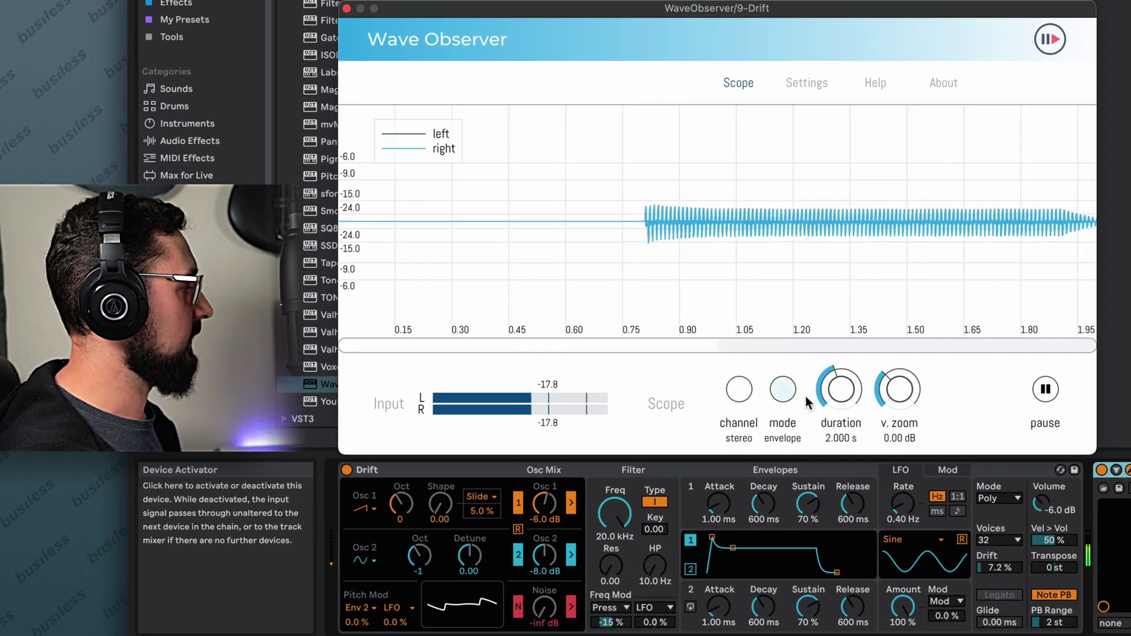
pyautogui.click(783, 389)
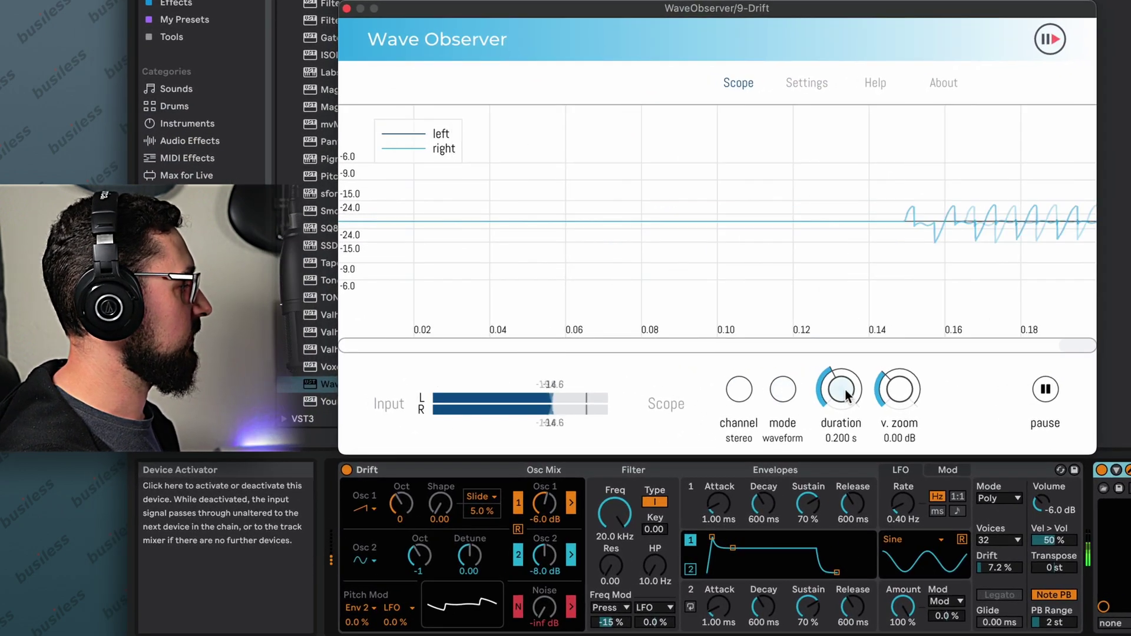
pyautogui.moveTo(844, 392); pyautogui.dragTo(917, 345)
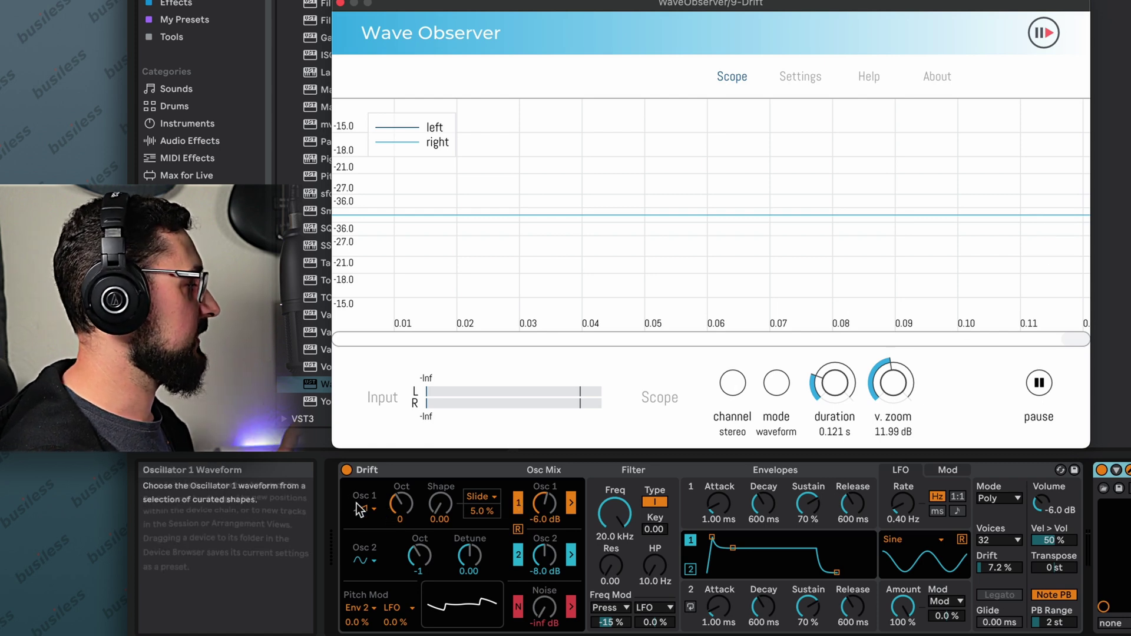
# Make Osc 2 a square wave, set cutoff to 537 Hz and resonance 0.52, and detune Osc 2.
pyautogui.click(374, 563)
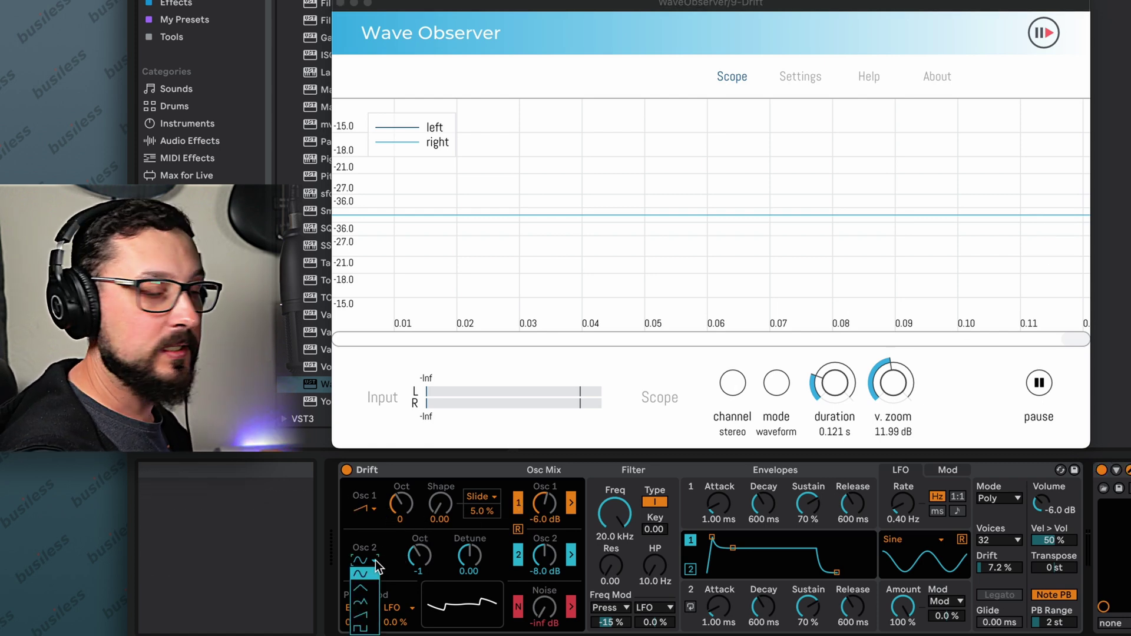
pyautogui.click(370, 631)
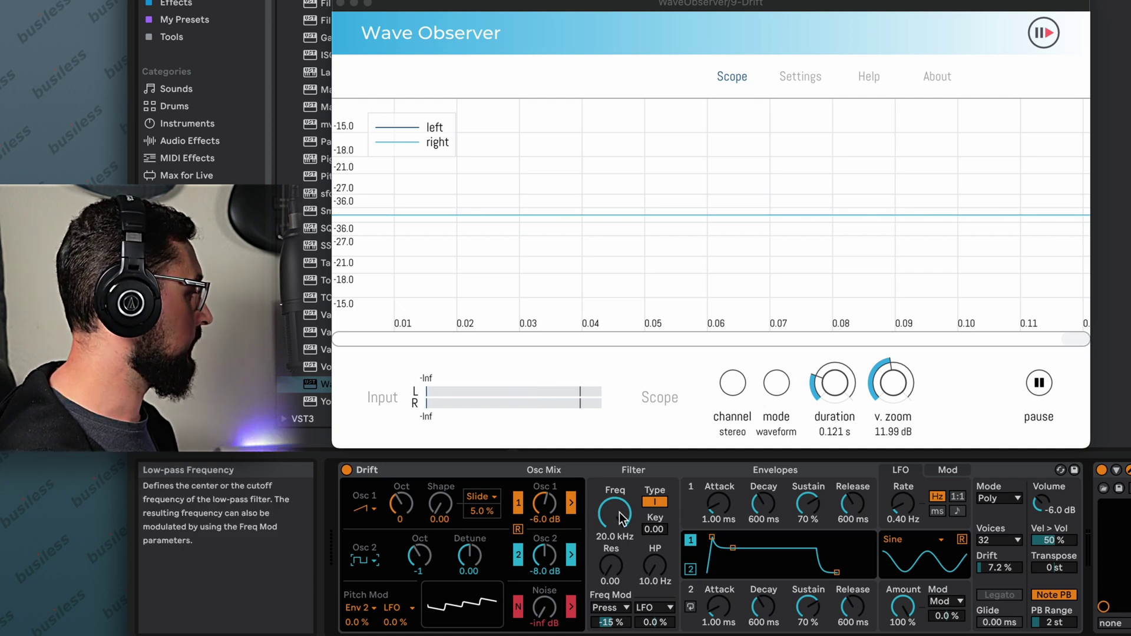
pyautogui.moveTo(621, 517); pyautogui.dragTo(620, 554)
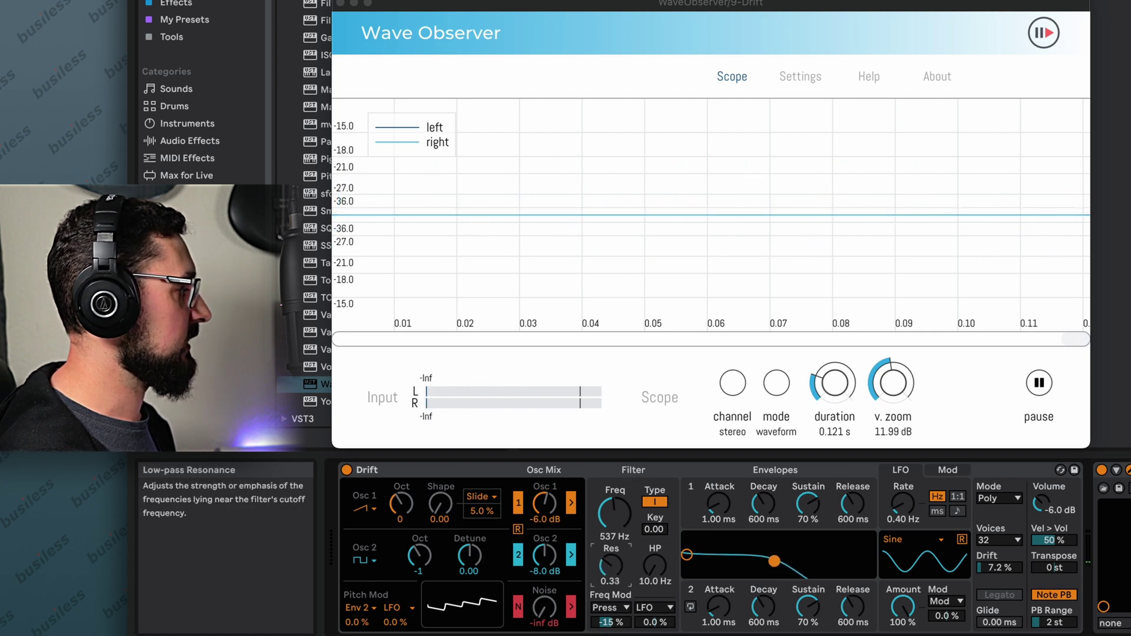
pyautogui.moveTo(611, 565); pyautogui.dragTo(610, 560)
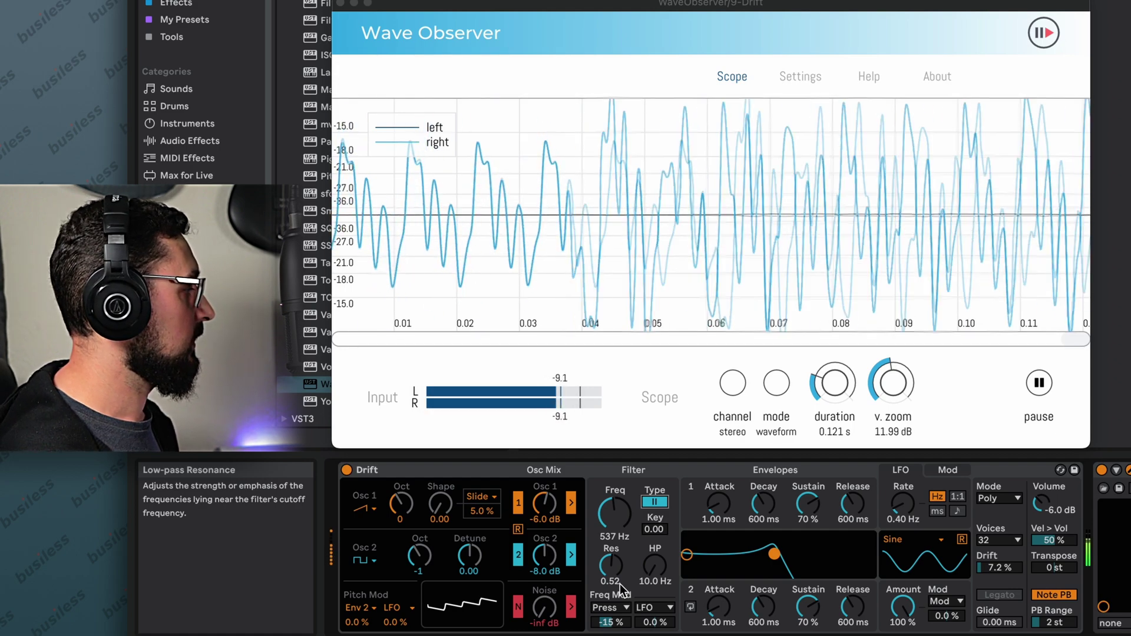
pyautogui.moveTo(887, 385); pyautogui.dragTo(877, 402)
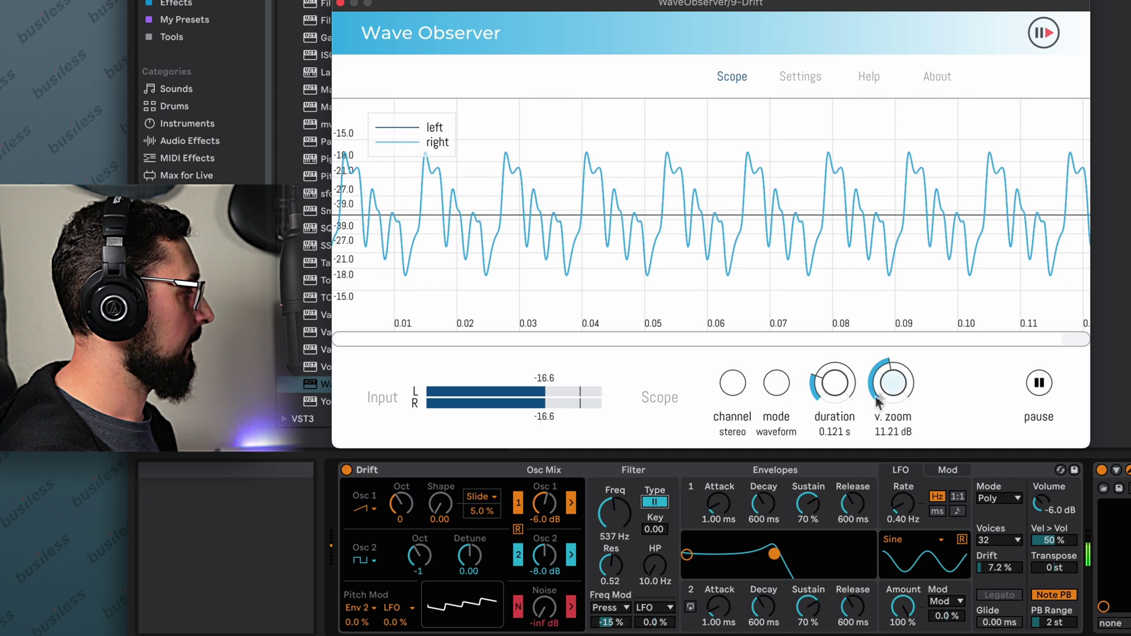
pyautogui.click(473, 553)
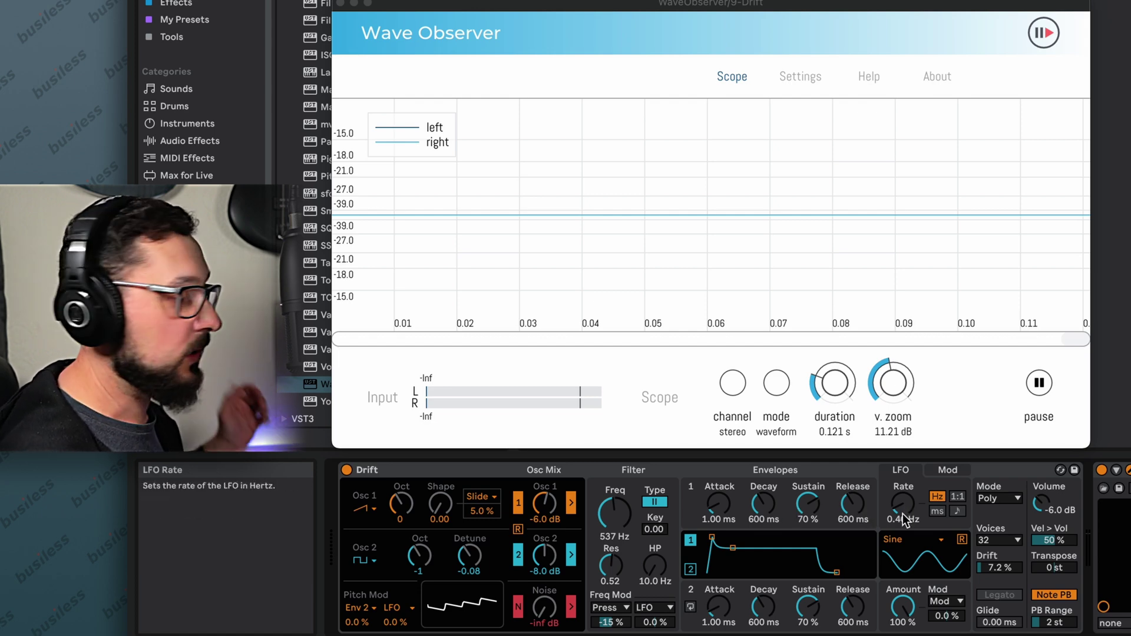
# Sync the LFO to played pitch at ratio 4.88, modulating filter cutoff by -18%.
pyautogui.click(958, 496)
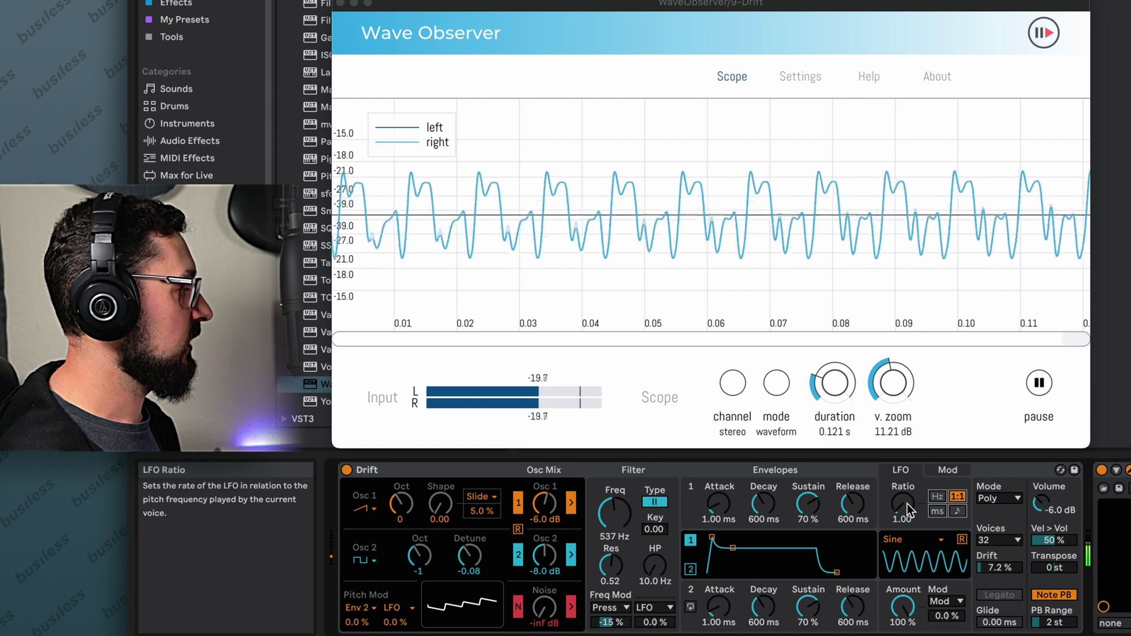
pyautogui.moveTo(905, 504); pyautogui.dragTo(905, 475)
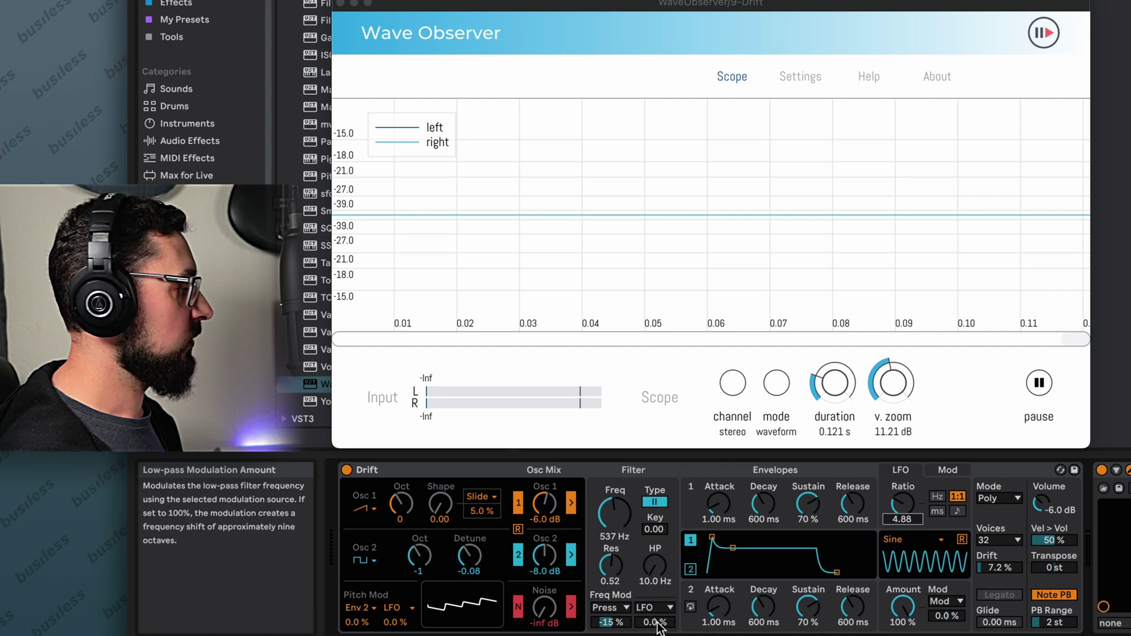
pyautogui.moveTo(658, 624); pyautogui.dragTo(658, 626)
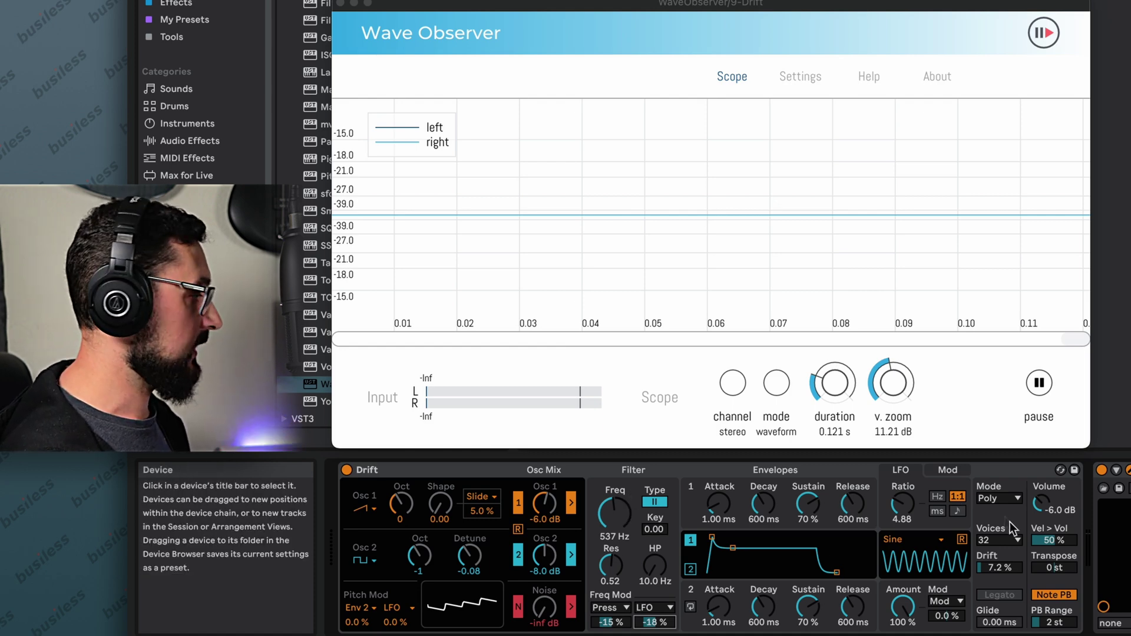
# Try LFO ratios such as 2.25 and 2.75, then enter an exact ratio of 2.02.
pyautogui.moveTo(905, 506); pyautogui.dragTo(905, 567)
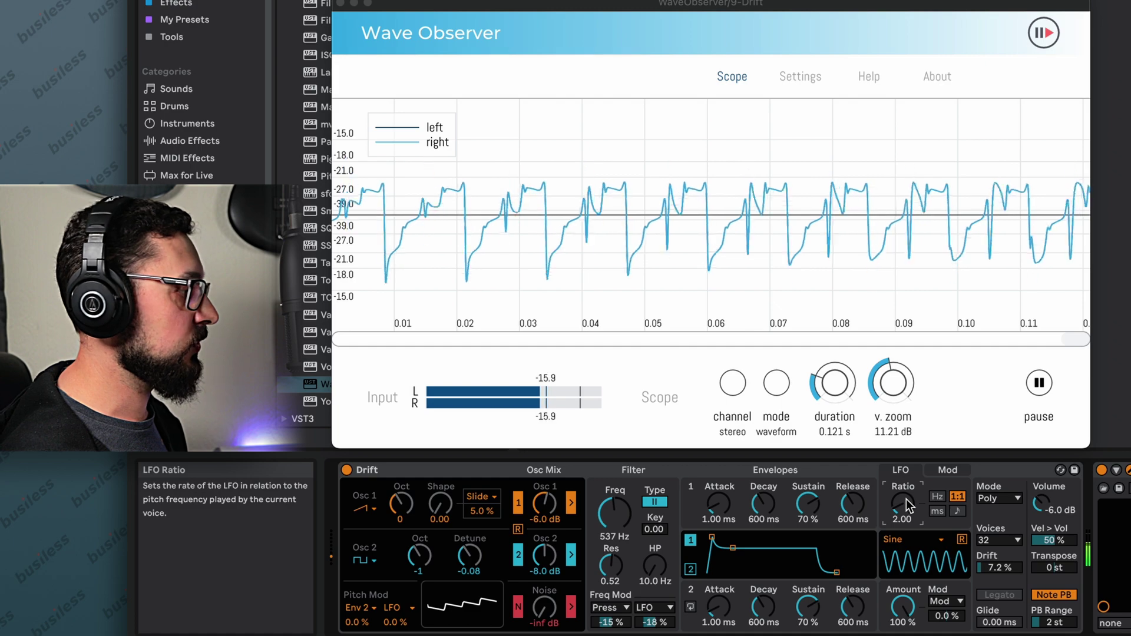
pyautogui.moveTo(904, 502); pyautogui.dragTo(903, 498)
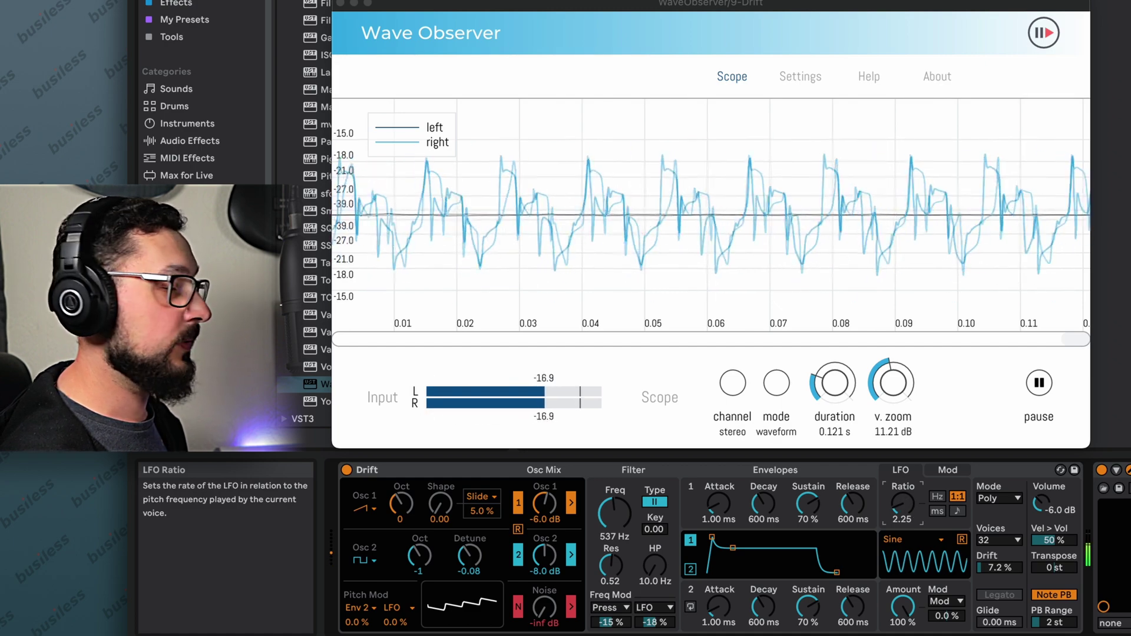
pyautogui.moveTo(903, 501)
pyautogui.mouseDown()
pyautogui.moveTo(903, 490)
pyautogui.moveTo(903, 501)
pyautogui.mouseUp()
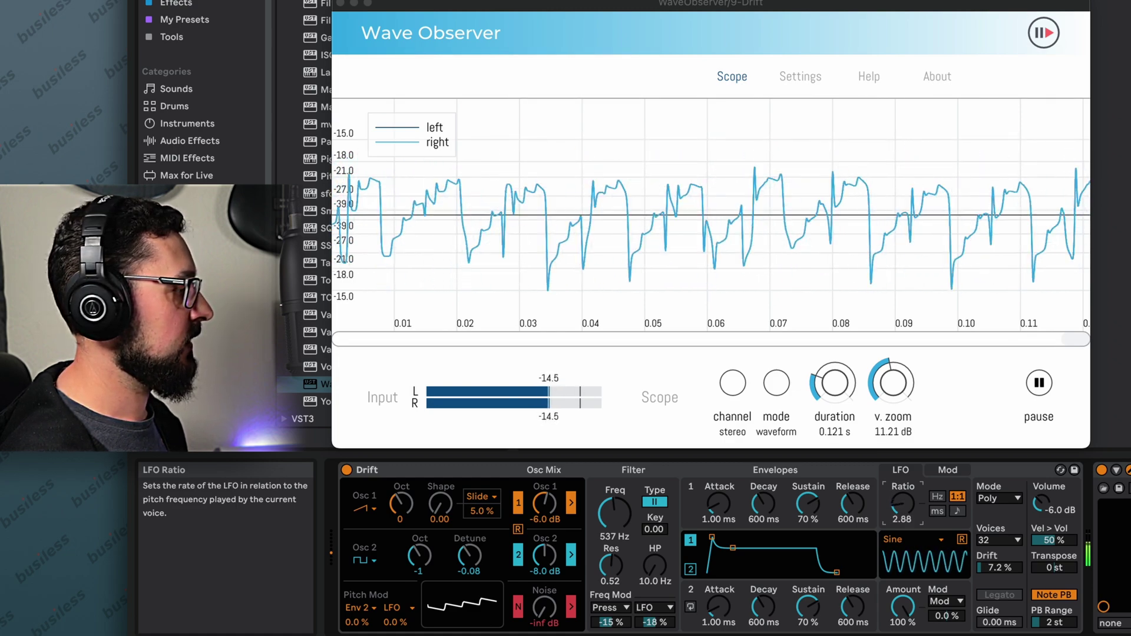
pyautogui.click(911, 520)
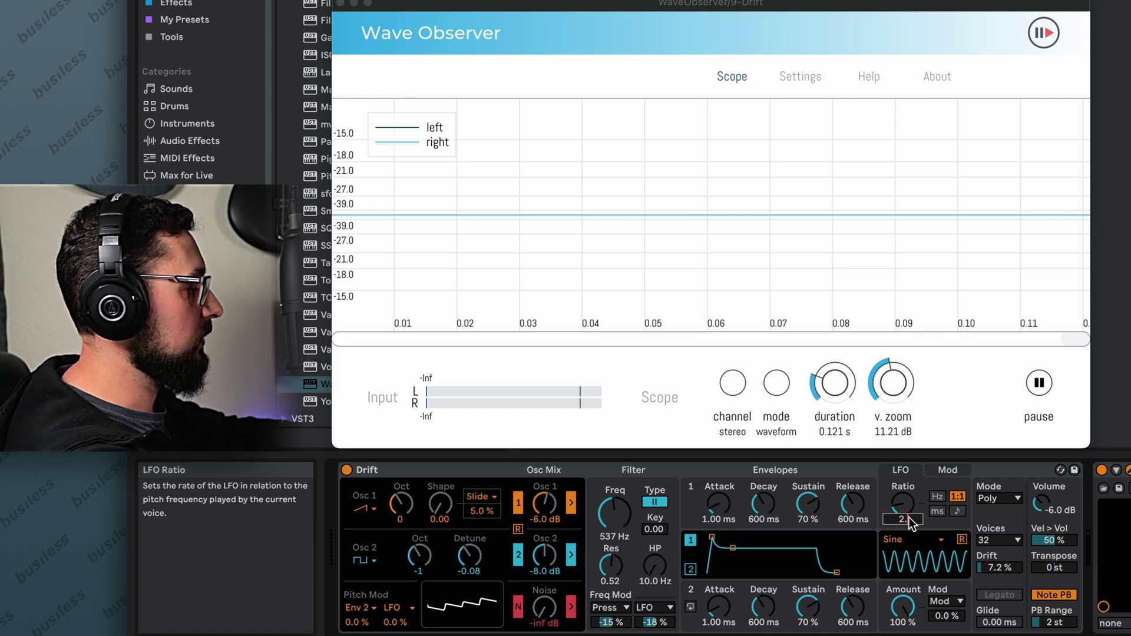
pyautogui.press('Return')
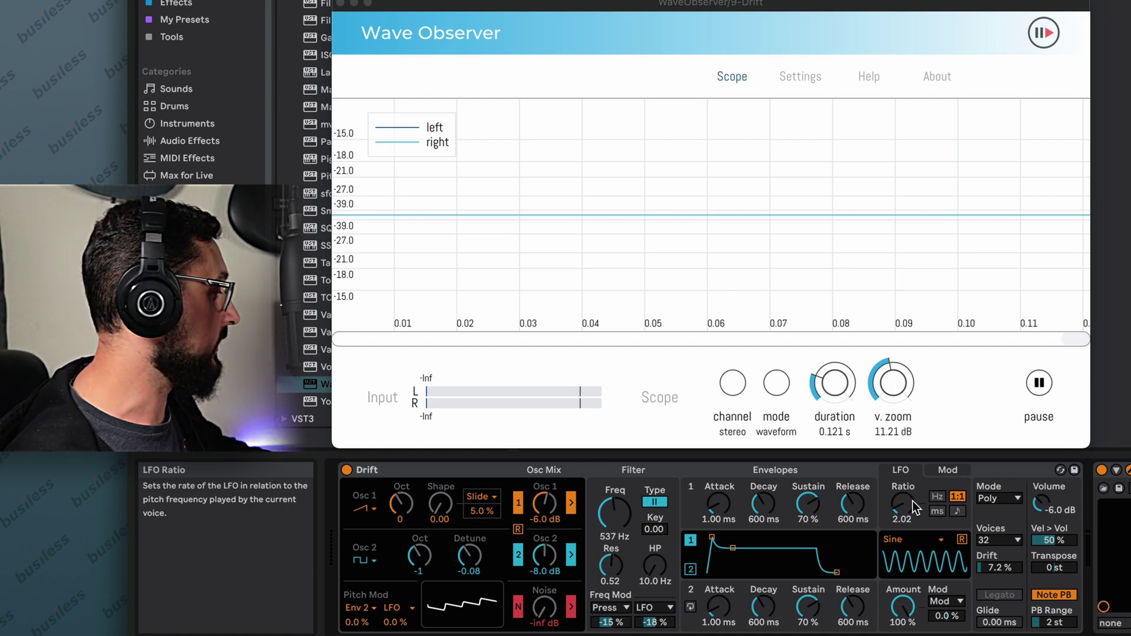
pyautogui.click(697, 569)
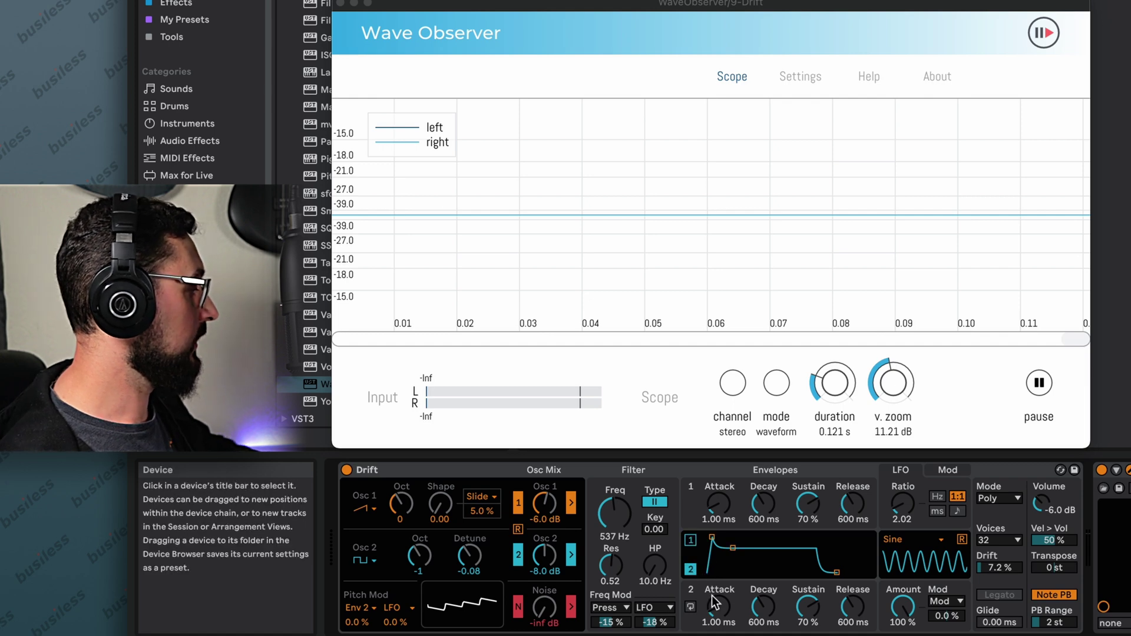
# Lengthen Env 2's release and route Env 2 to LFO Rate in the modulation matrix.
pyautogui.moveTo(733, 550); pyautogui.dragTo(738, 558)
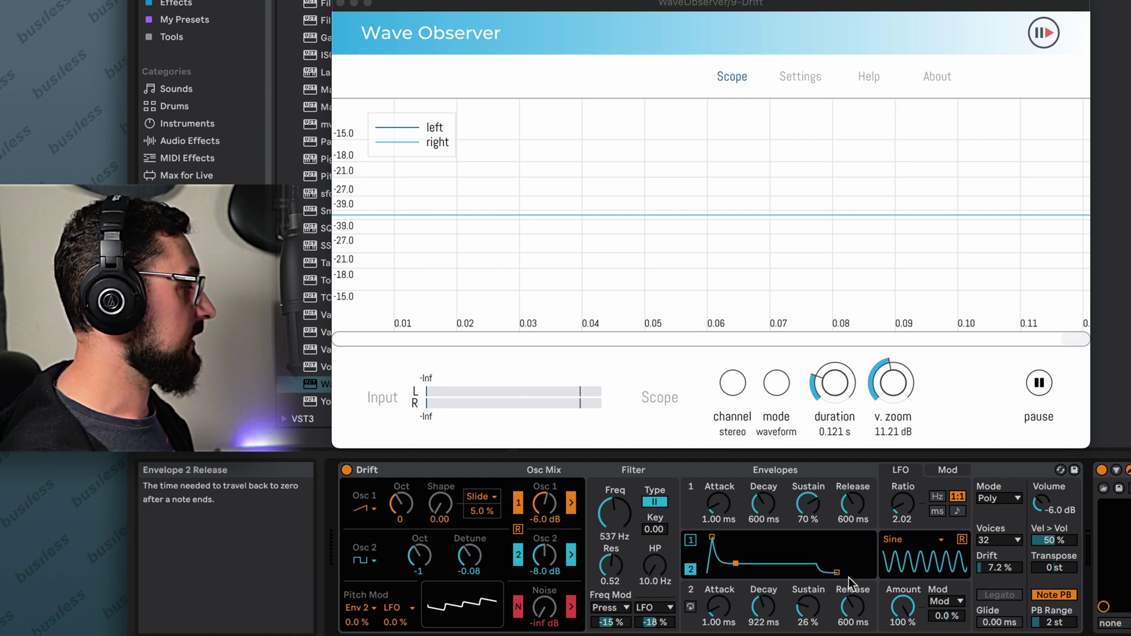
pyautogui.moveTo(837, 572); pyautogui.dragTo(840, 572)
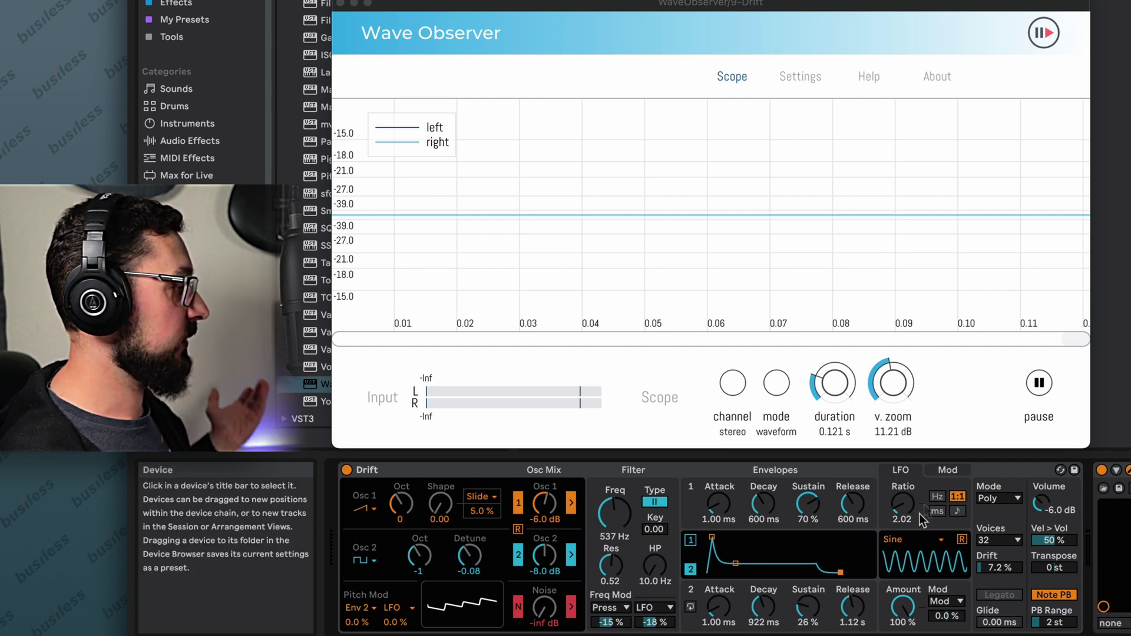
pyautogui.click(950, 471)
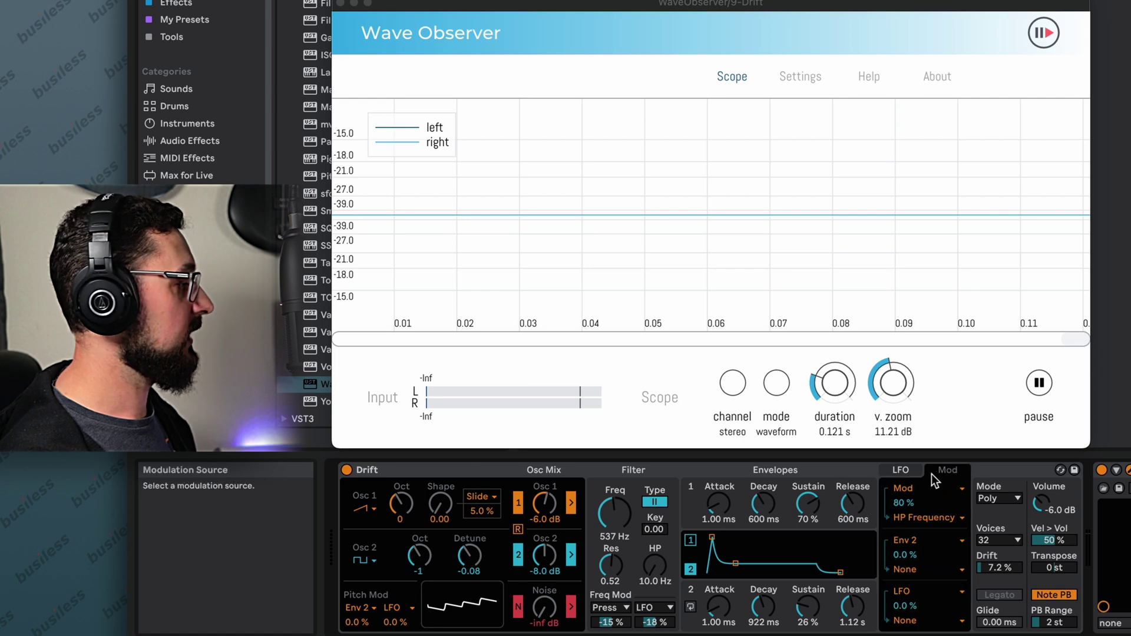
pyautogui.click(903, 540)
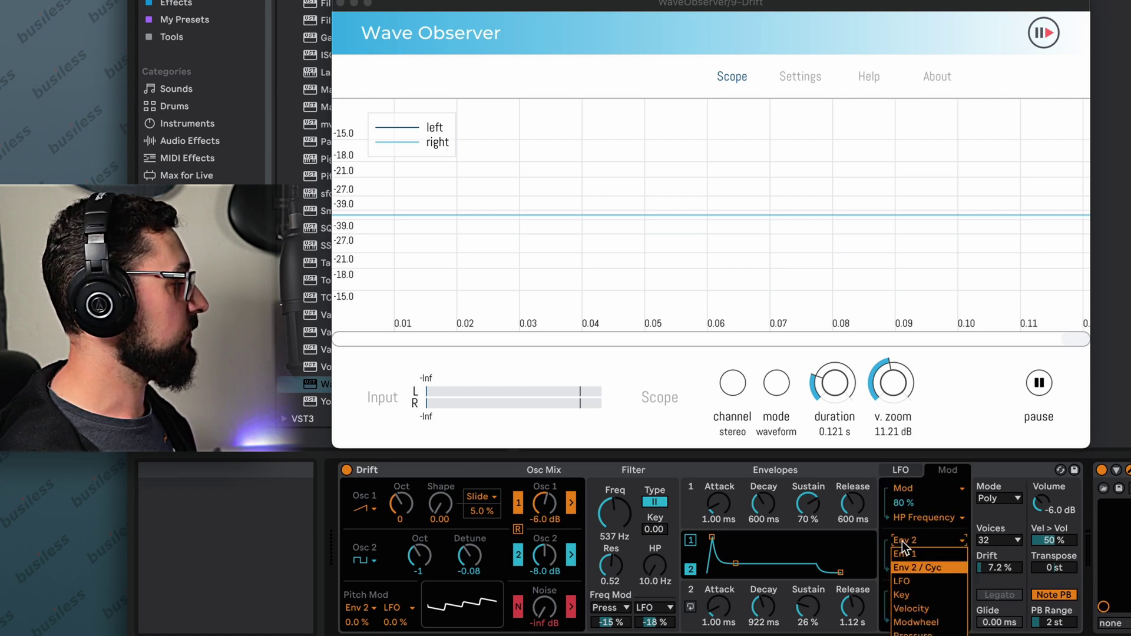
pyautogui.click(910, 546)
pyautogui.click(906, 571)
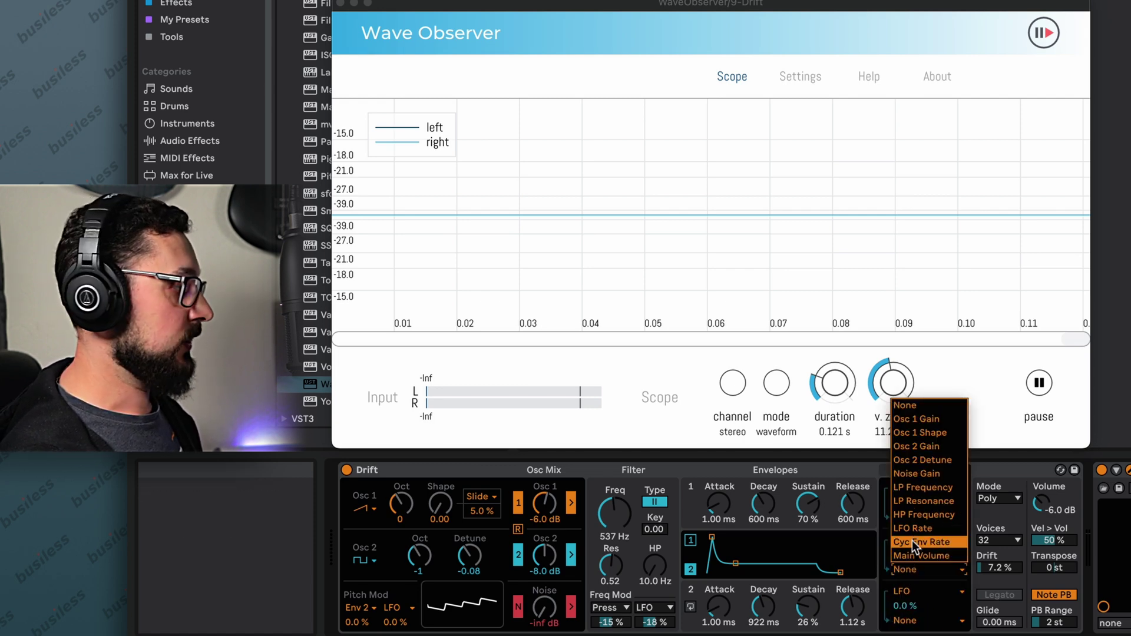
pyautogui.click(913, 526)
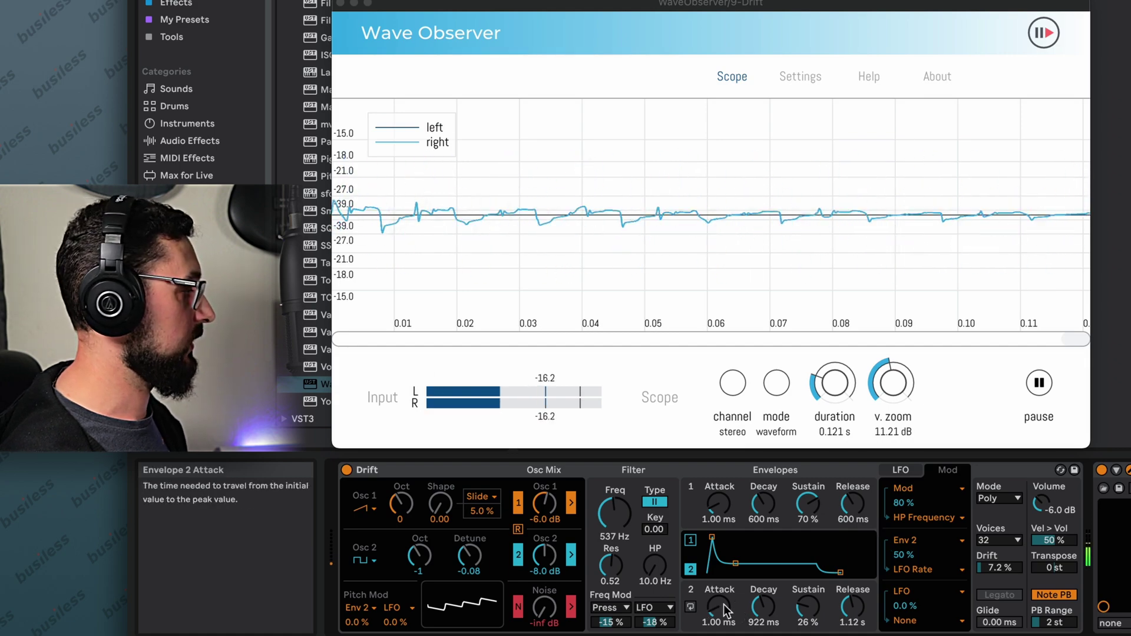
# Shape Env 2 with 1.88 ms attack, 6.12 s decay and 60% sustain.
pyautogui.moveTo(718, 607); pyautogui.dragTo(718, 566)
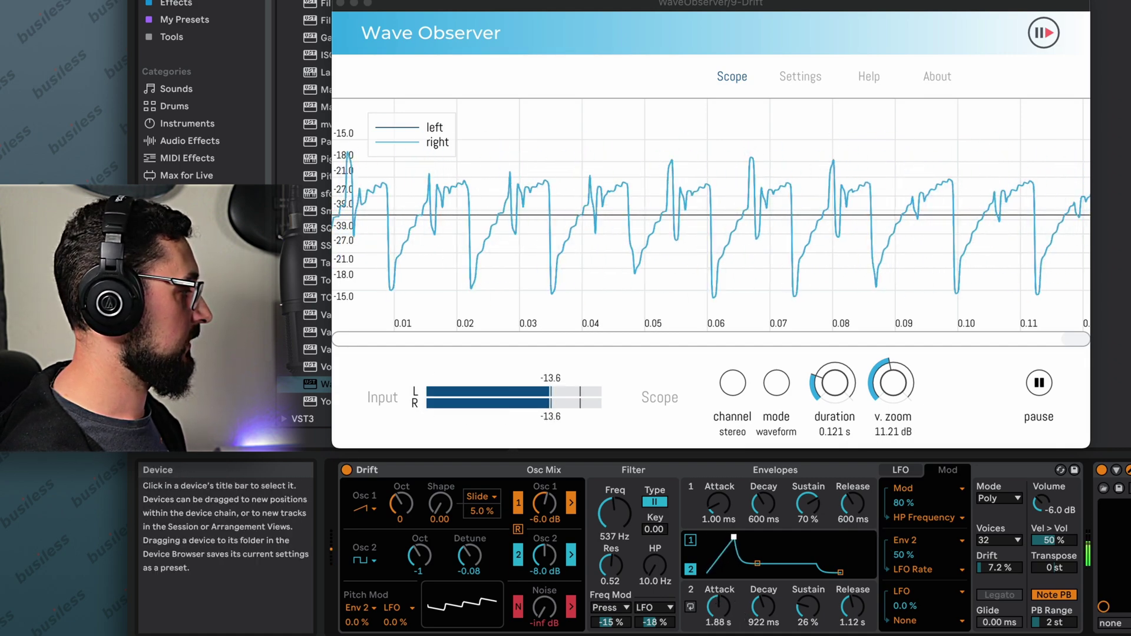
pyautogui.moveTo(759, 565); pyautogui.dragTo(770, 572)
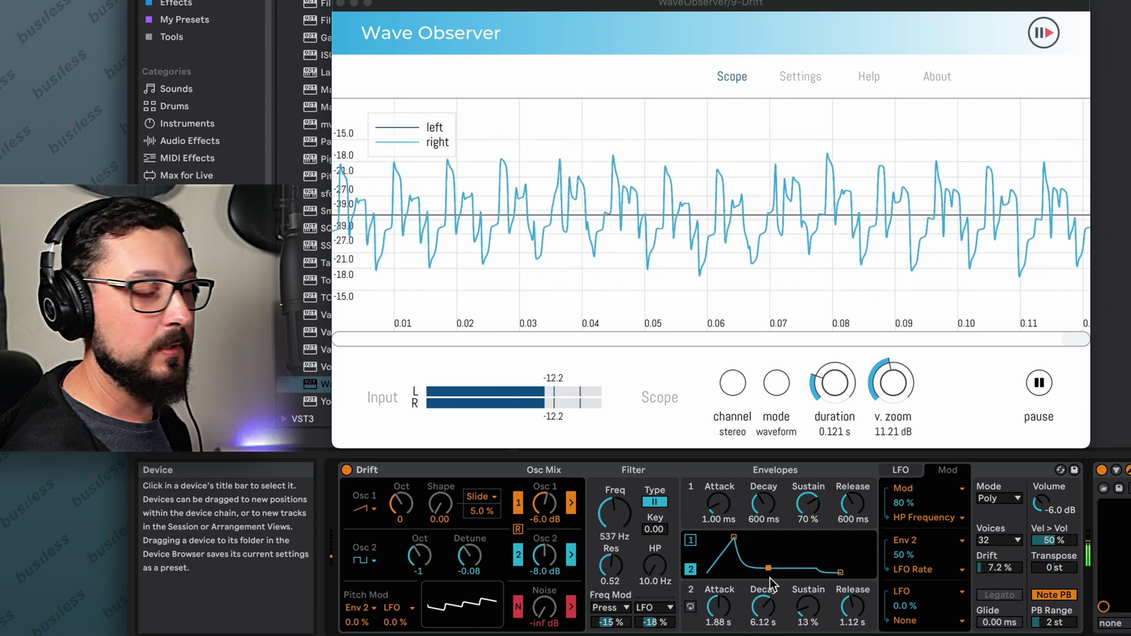
pyautogui.moveTo(811, 607); pyautogui.dragTo(811, 570)
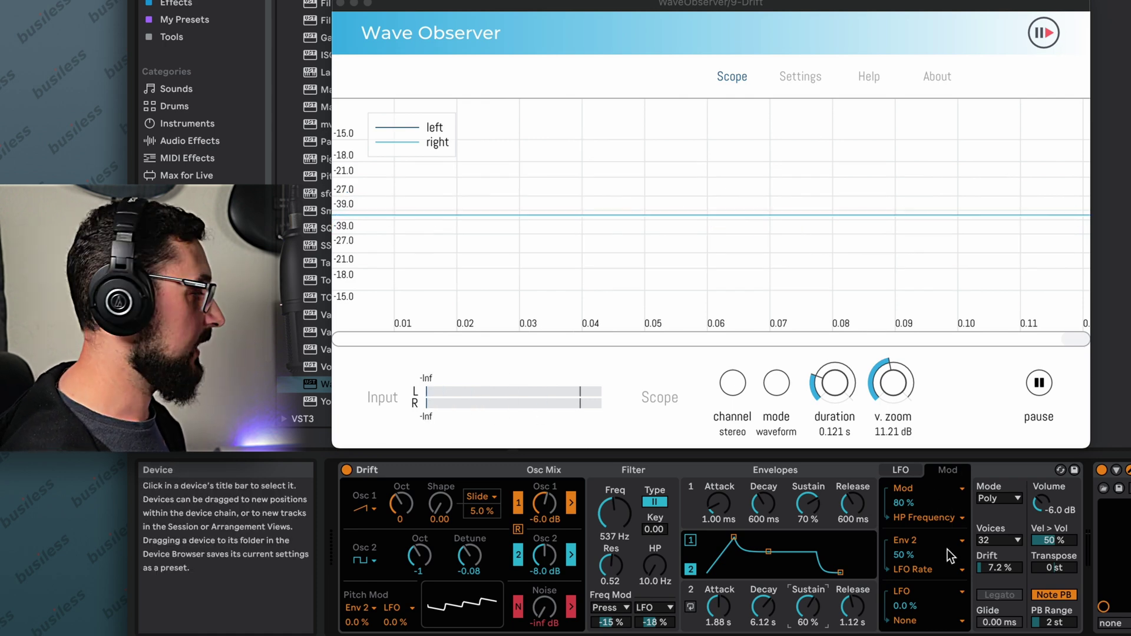
pyautogui.click(907, 470)
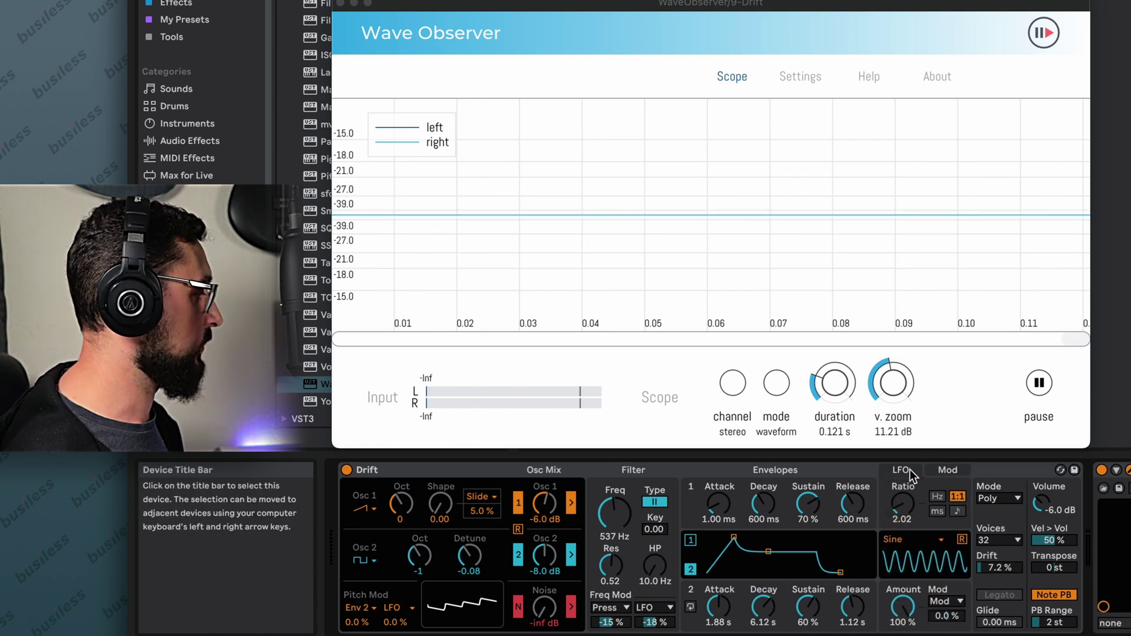
# Make Env 2 cycle with tilt 0.75, synced to played pitch at a 0.25 ratio.
pyautogui.click(691, 607)
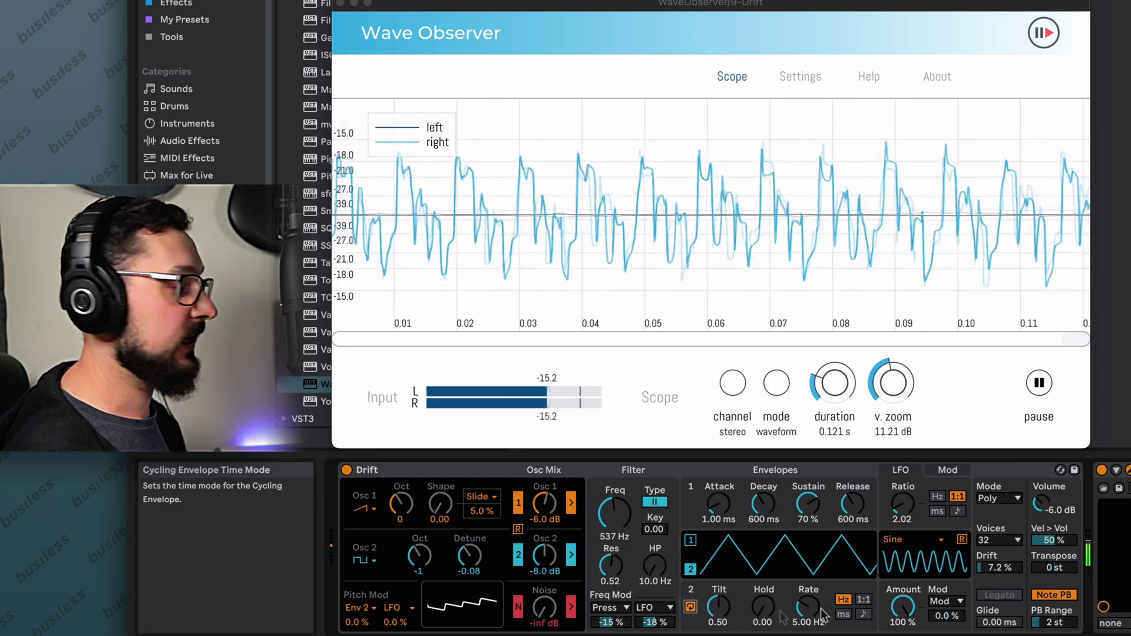
pyautogui.moveTo(807, 606); pyautogui.dragTo(808, 635)
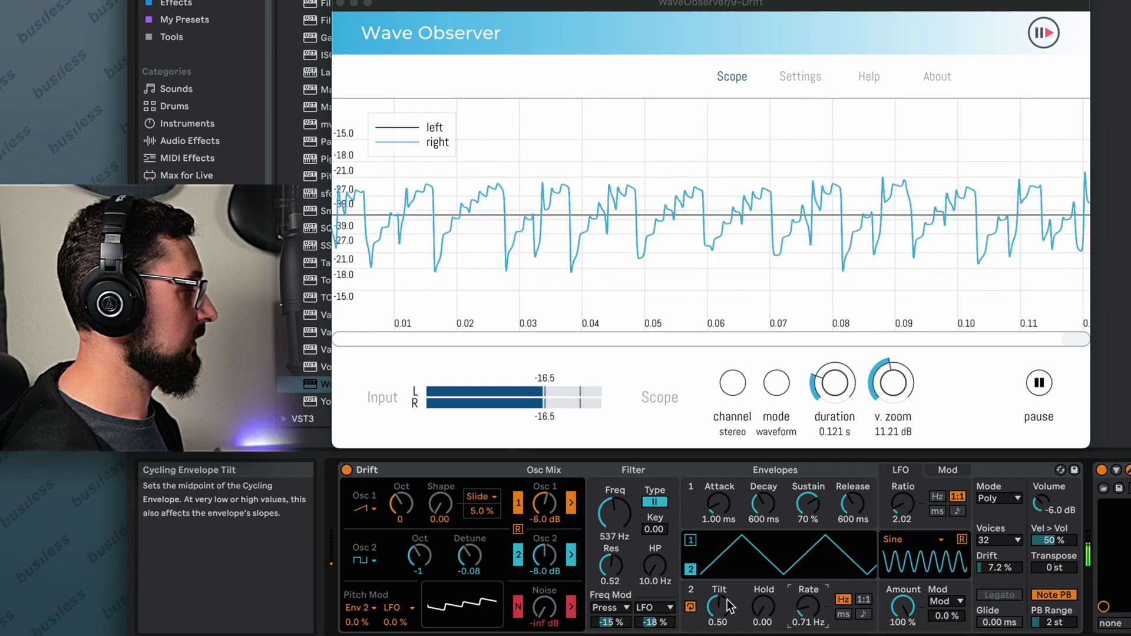
pyautogui.moveTo(718, 607); pyautogui.dragTo(717, 575)
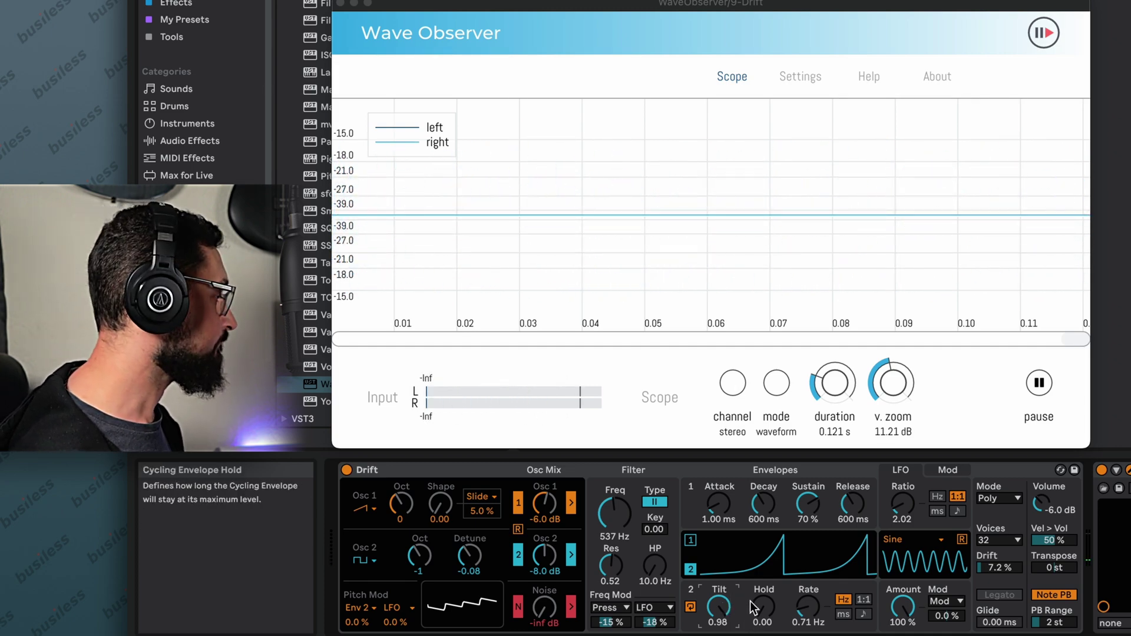
pyautogui.moveTo(720, 607); pyautogui.dragTo(720, 619)
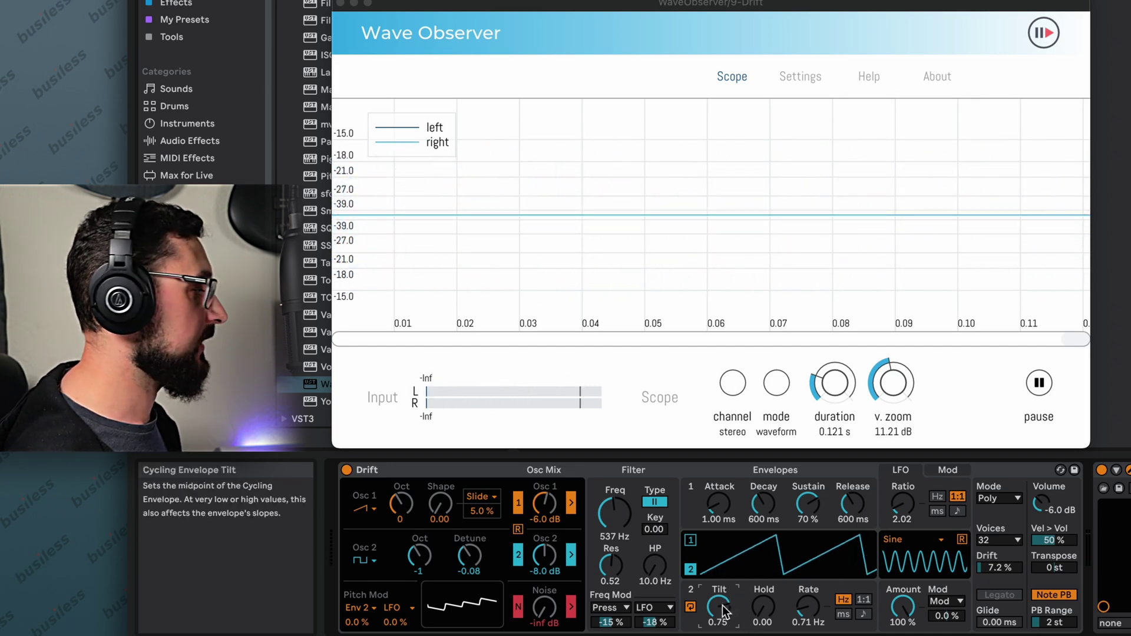
pyautogui.click(864, 598)
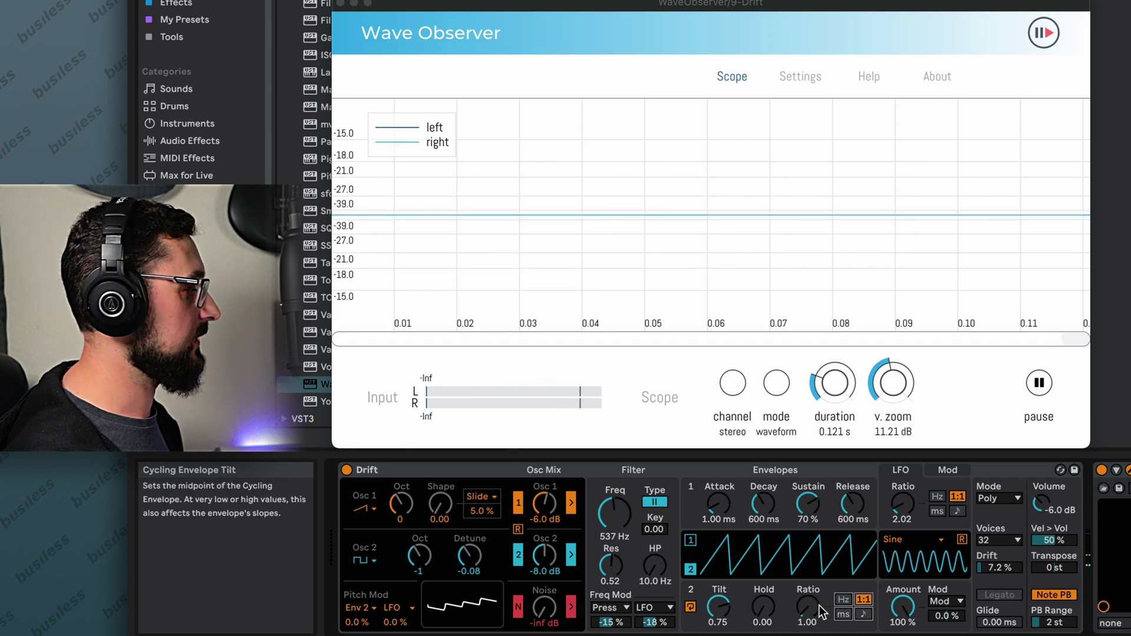
pyautogui.moveTo(809, 601); pyautogui.dragTo(809, 625)
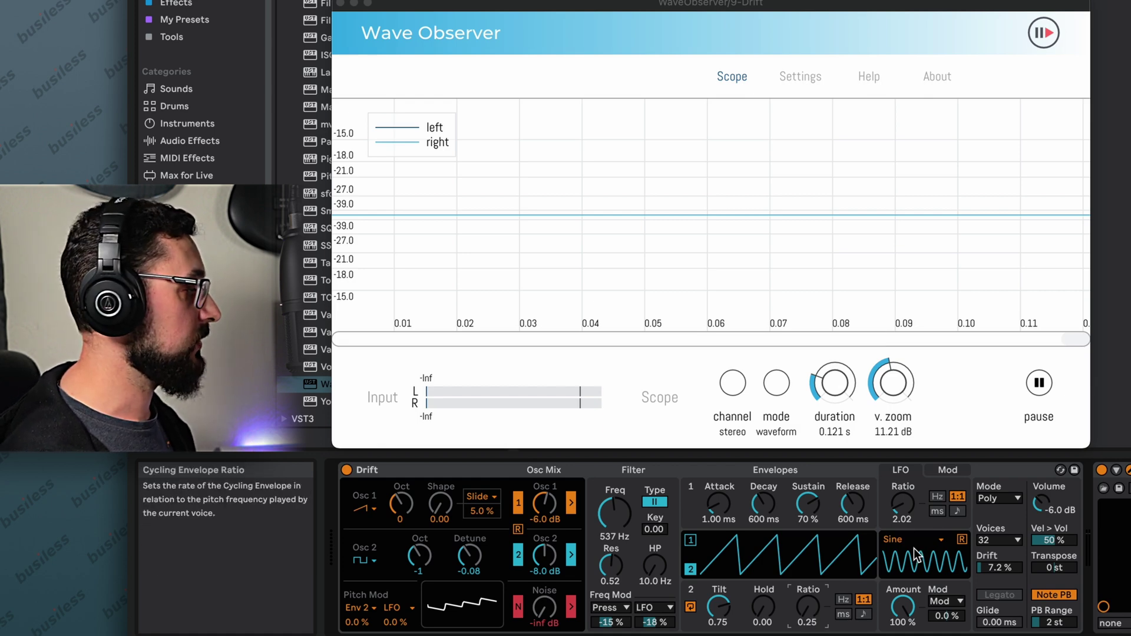
pyautogui.click(948, 471)
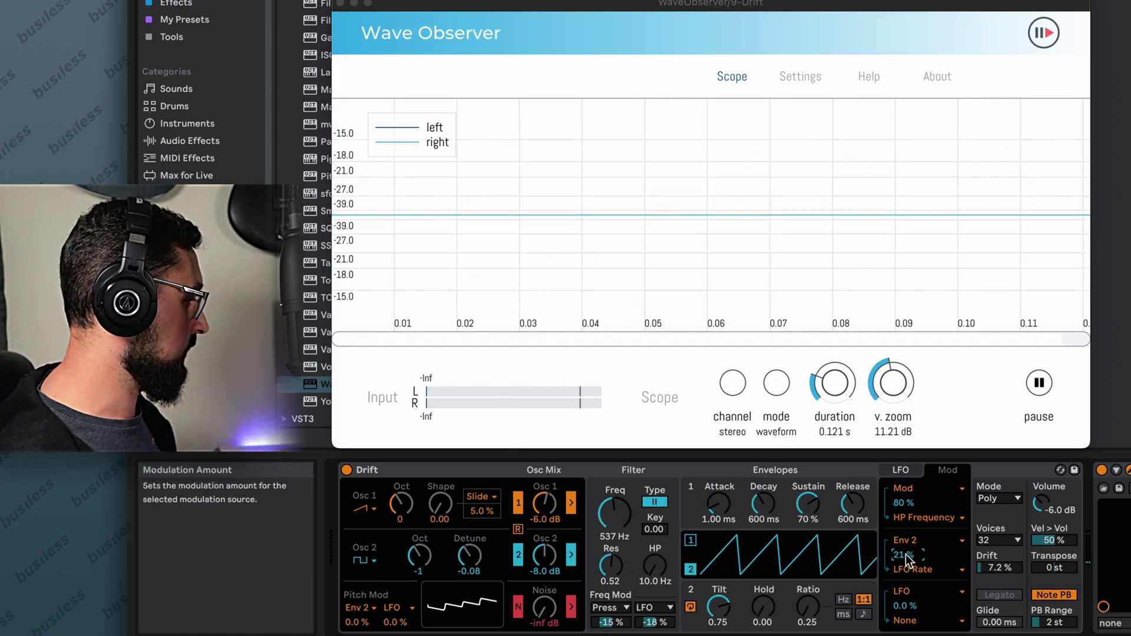
# Try a higher Env 2 to LFO Rate amount, then settle it at 21%.
pyautogui.moveTo(901, 554); pyautogui.dragTo(902, 545)
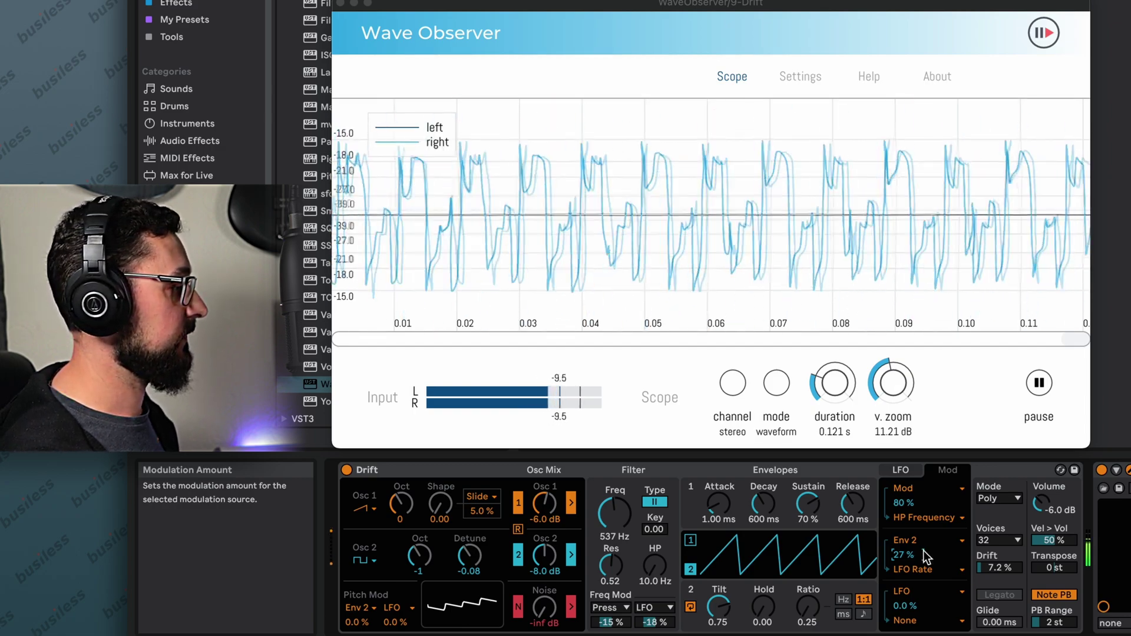
pyautogui.moveTo(909, 553); pyautogui.dragTo(909, 564)
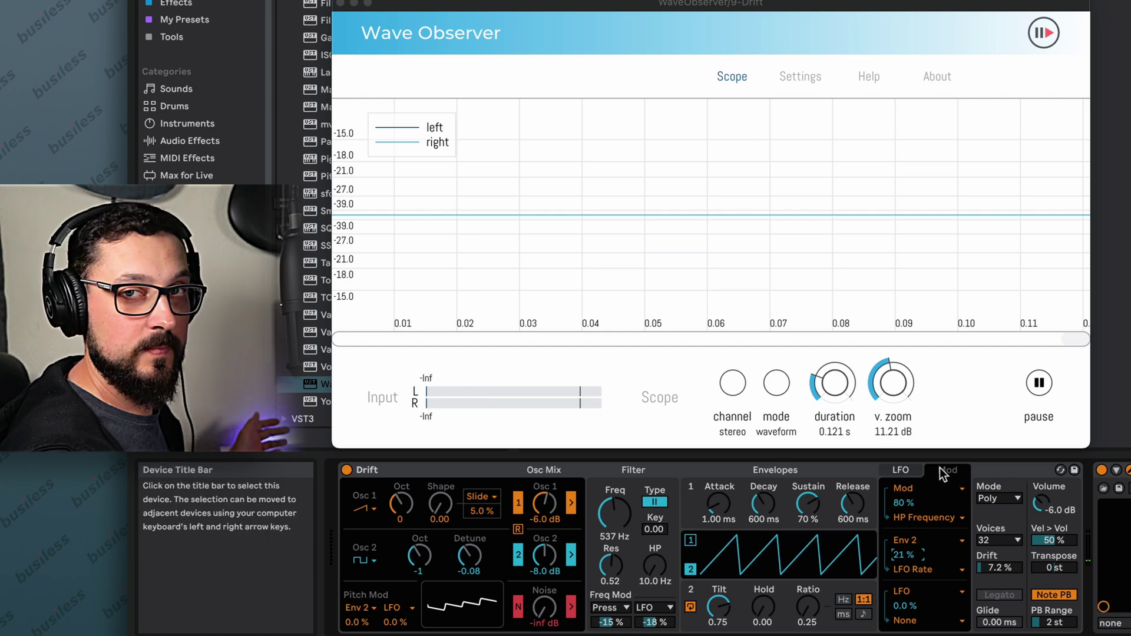
pyautogui.click(907, 469)
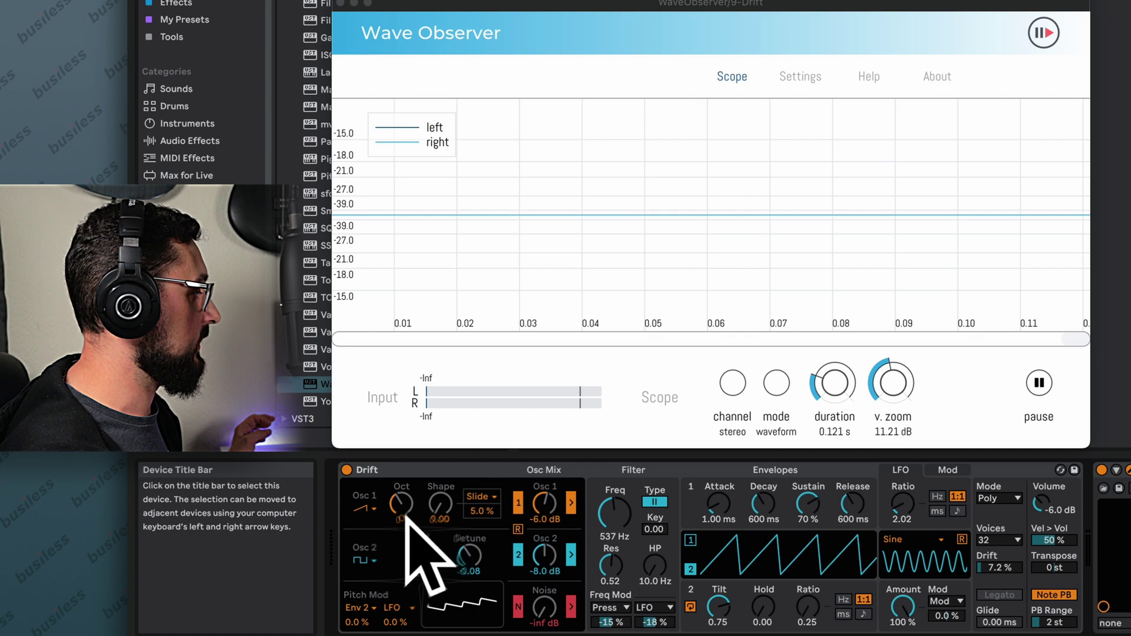
# Add a little Osc 1 shape and modulate it with Env 2 at 11%.
pyautogui.click(493, 498)
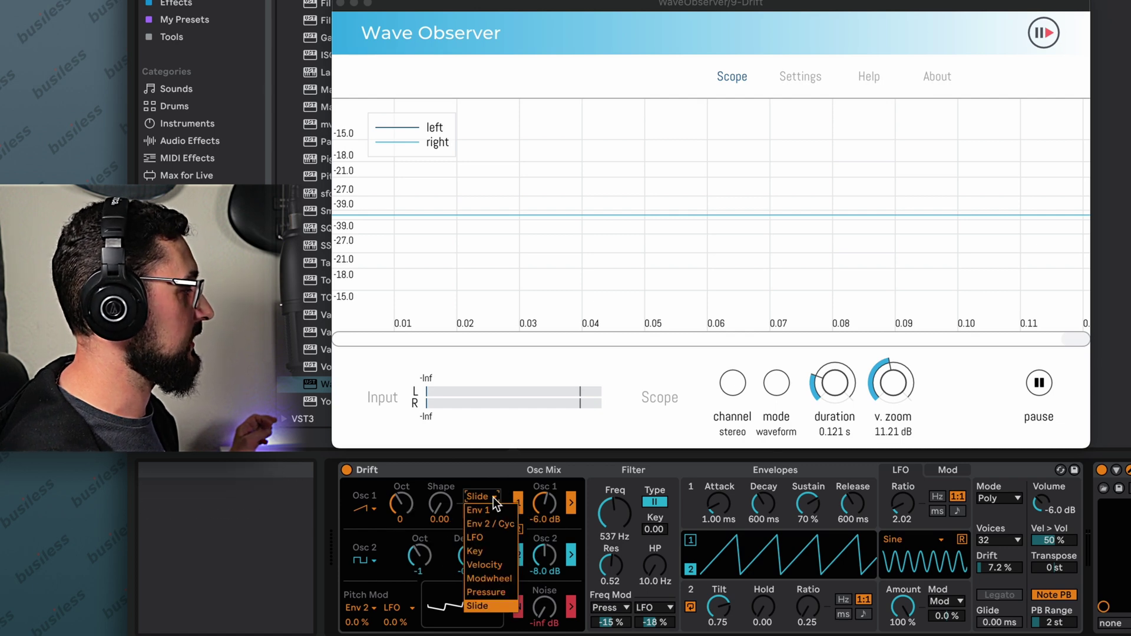
pyautogui.click(492, 496)
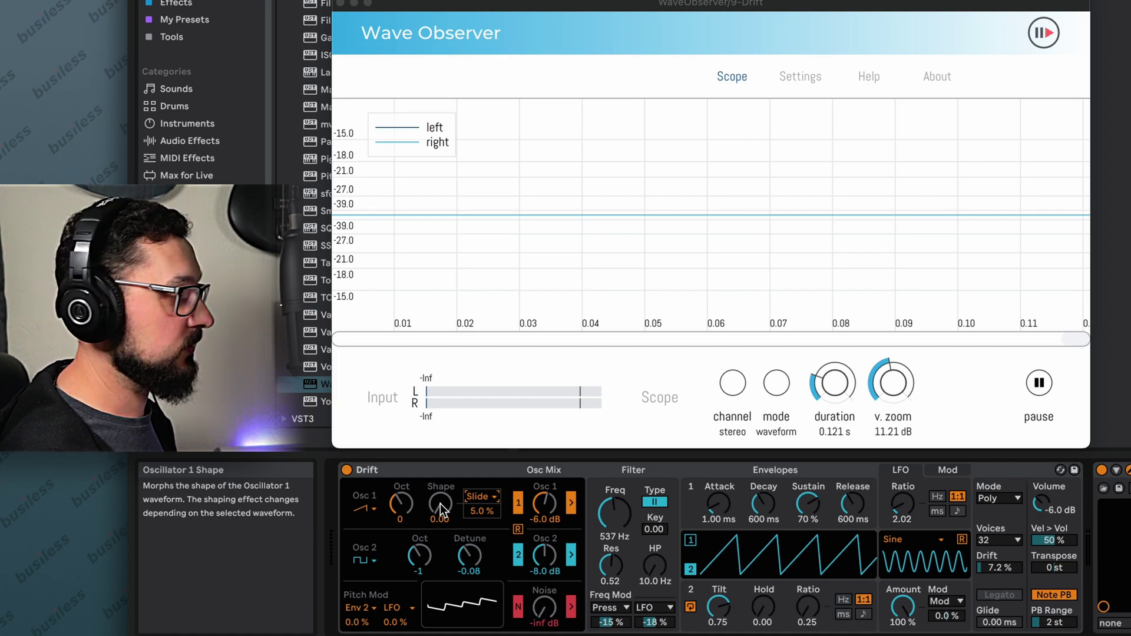
pyautogui.moveTo(440, 504); pyautogui.dragTo(439, 501)
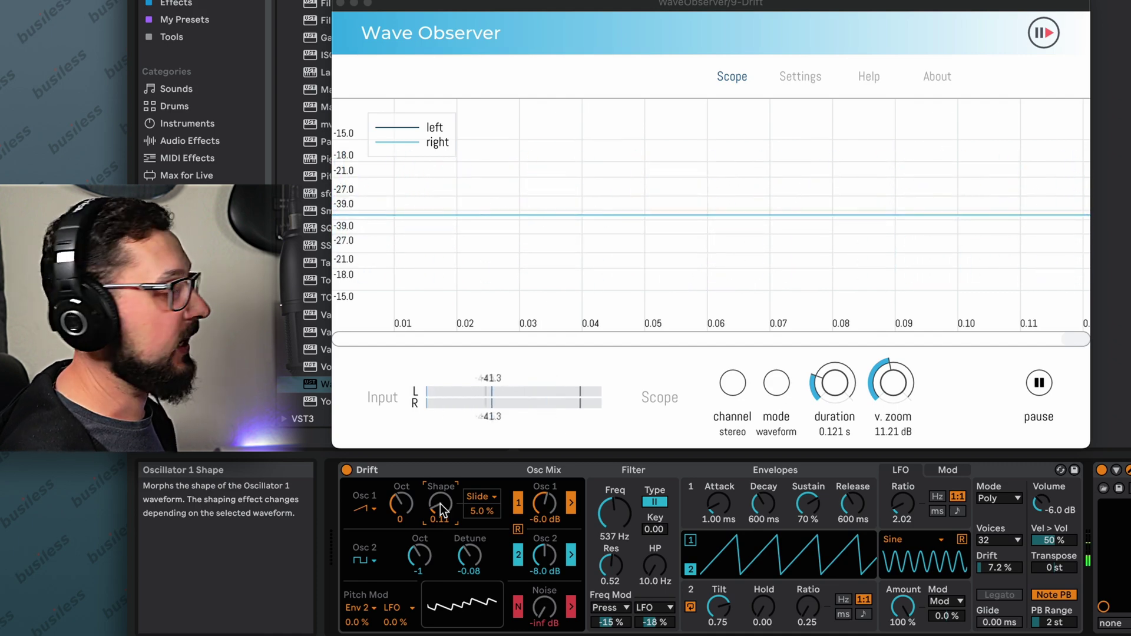
pyautogui.moveTo(440, 504); pyautogui.dragTo(440, 503)
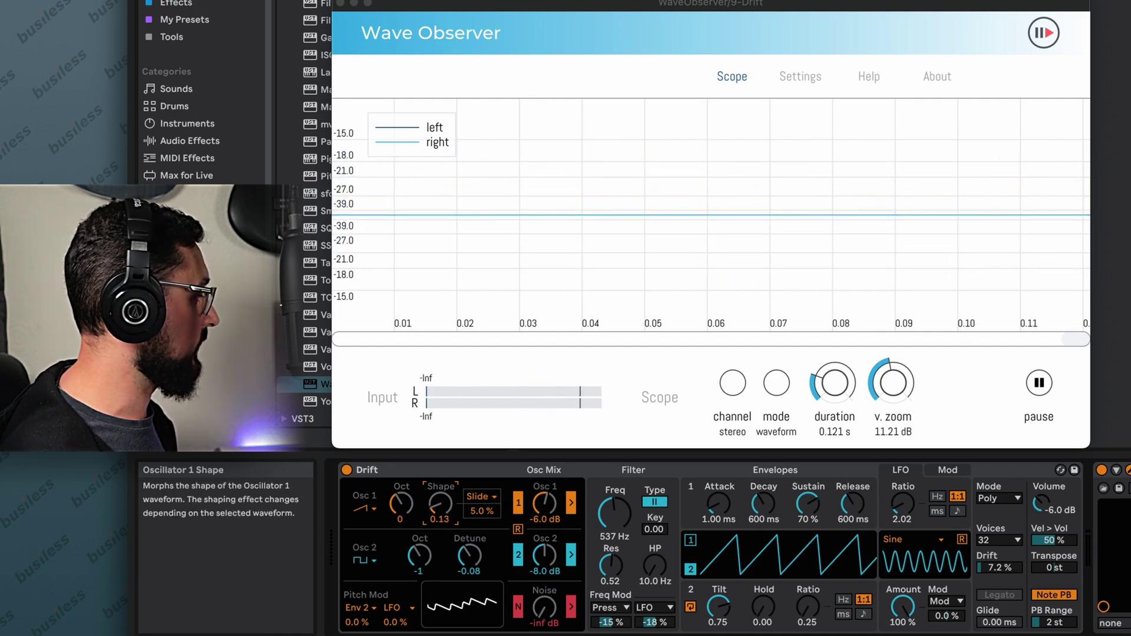
pyautogui.click(490, 497)
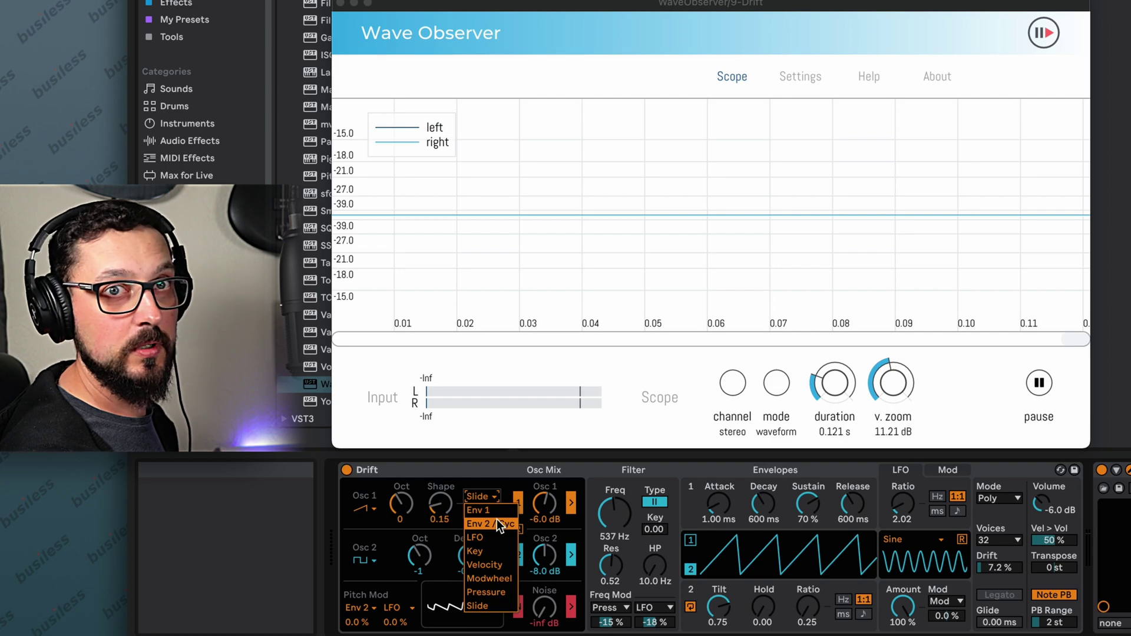
pyautogui.click(497, 521)
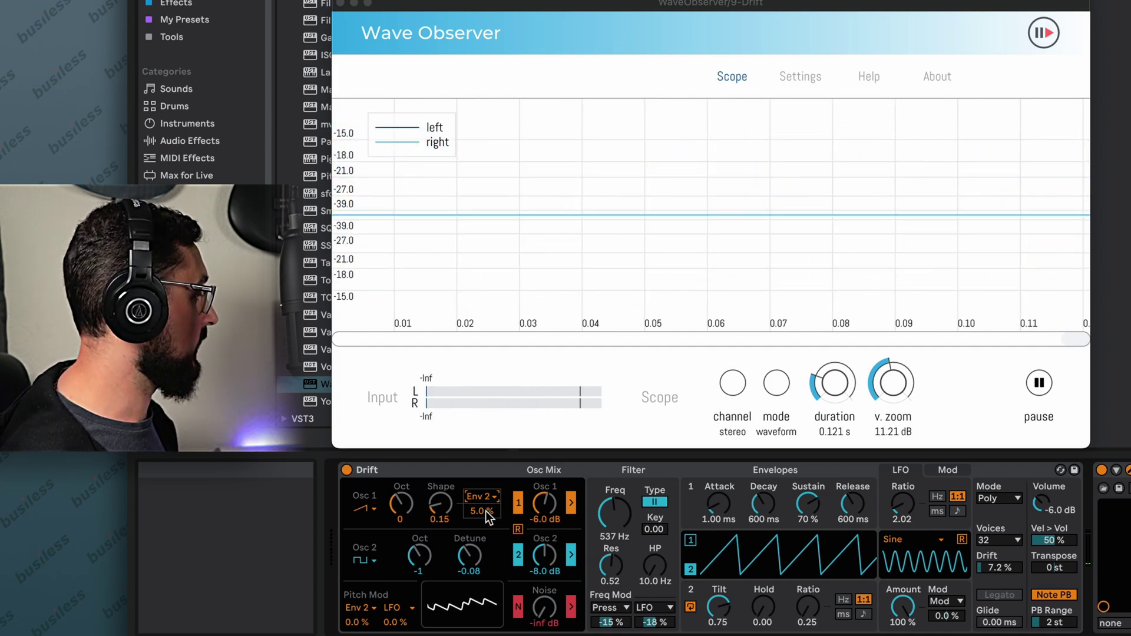
pyautogui.moveTo(486, 511); pyautogui.dragTo(486, 498)
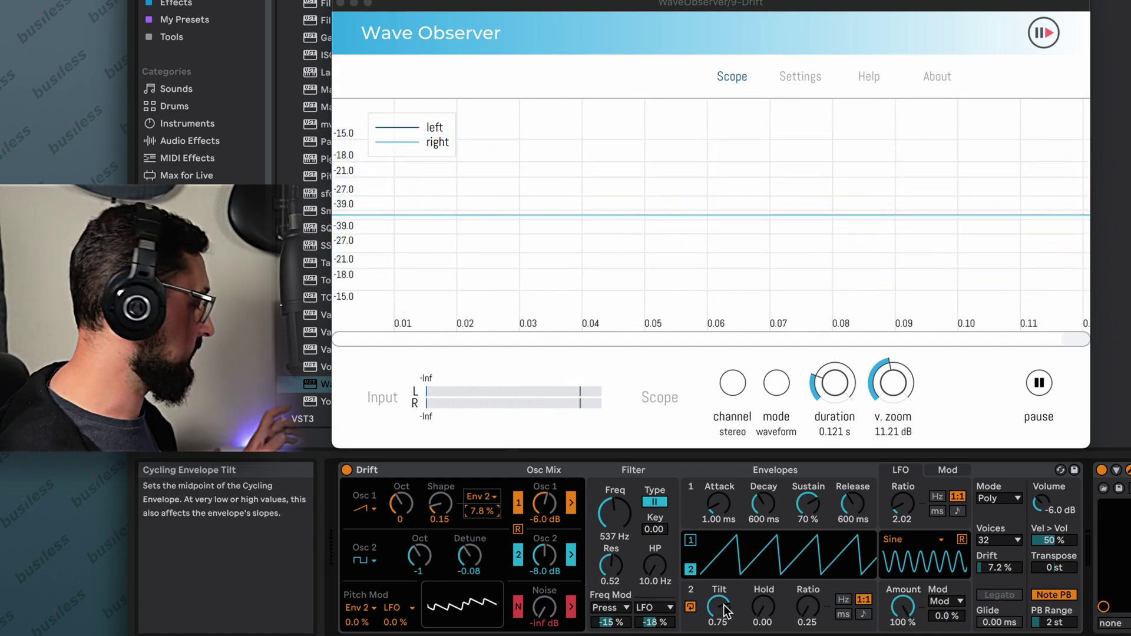
# Set Envelope 2's tilt to 0.78 and bring Envelope 1's shape into view.
pyautogui.moveTo(725, 613); pyautogui.dragTo(726, 633)
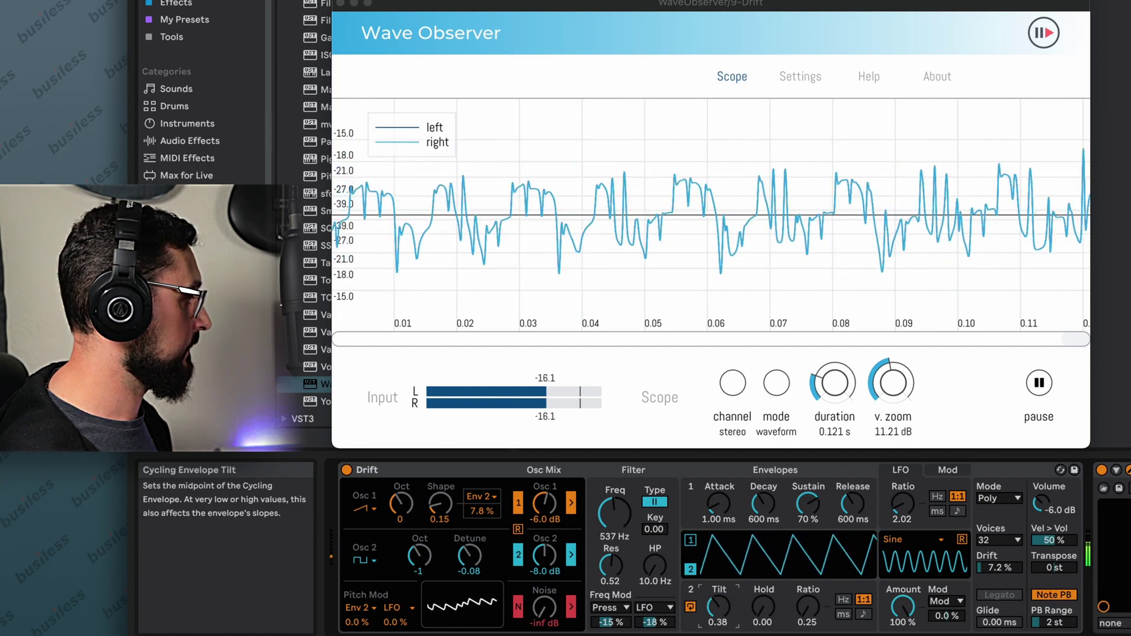
pyautogui.moveTo(725, 633); pyautogui.dragTo(725, 612)
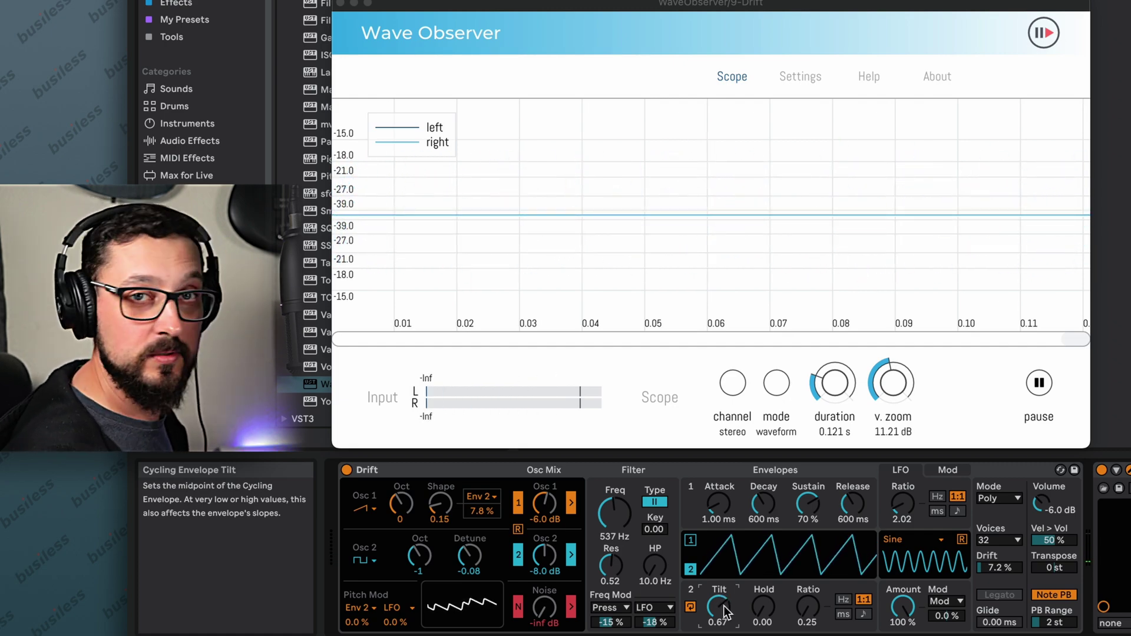
pyautogui.moveTo(725, 612); pyautogui.dragTo(700, 525)
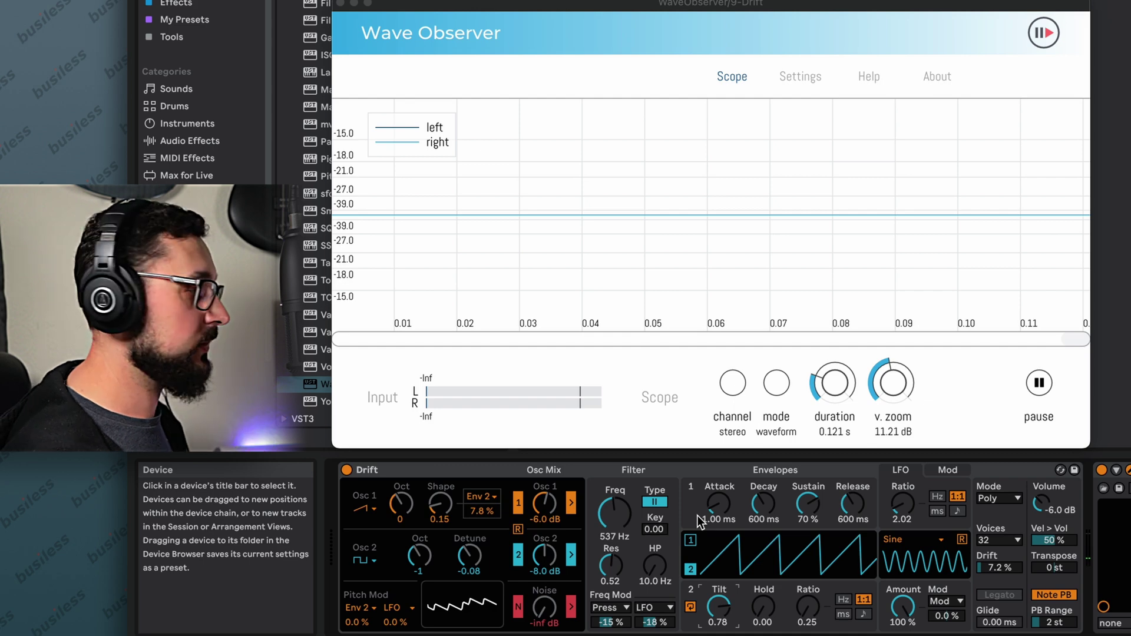
pyautogui.click(697, 516)
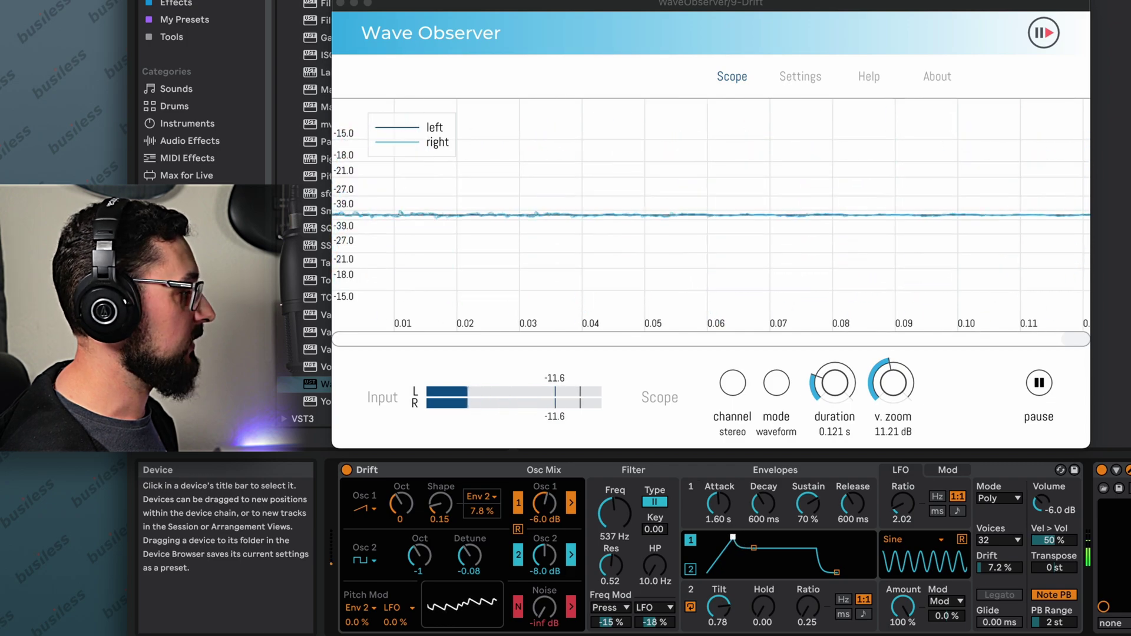
# Shape envelope 1 to Attack 614 ms, Decay 1.88 s, Sustain 54 % and Release 2.56 s.
pyautogui.moveTo(730, 537); pyautogui.dragTo(757, 554)
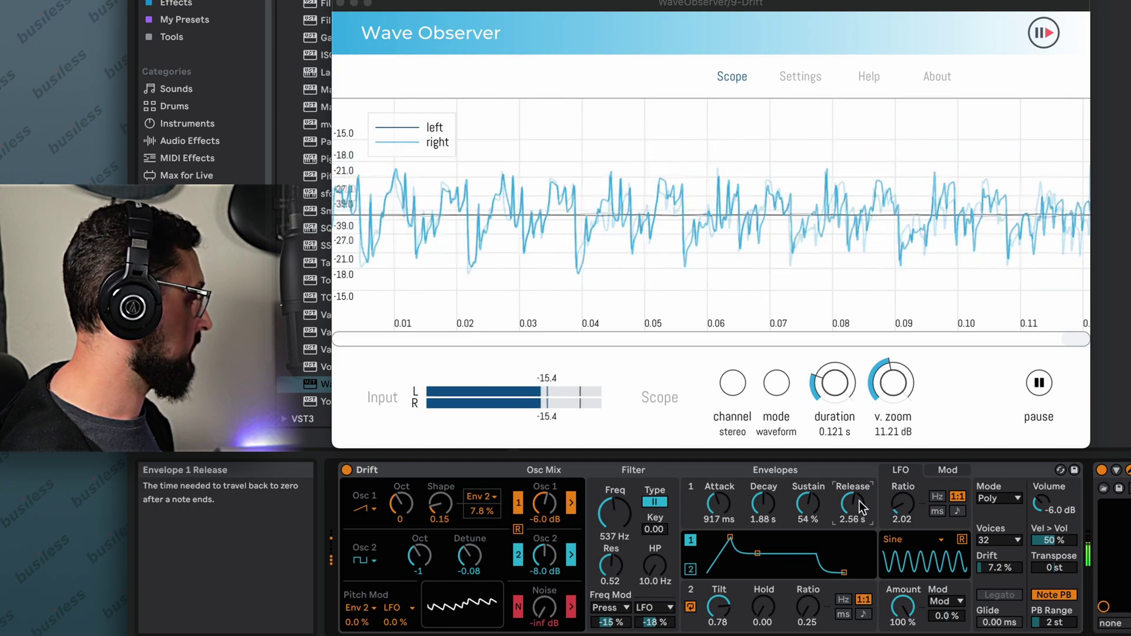
pyautogui.moveTo(729, 537); pyautogui.dragTo(728, 538)
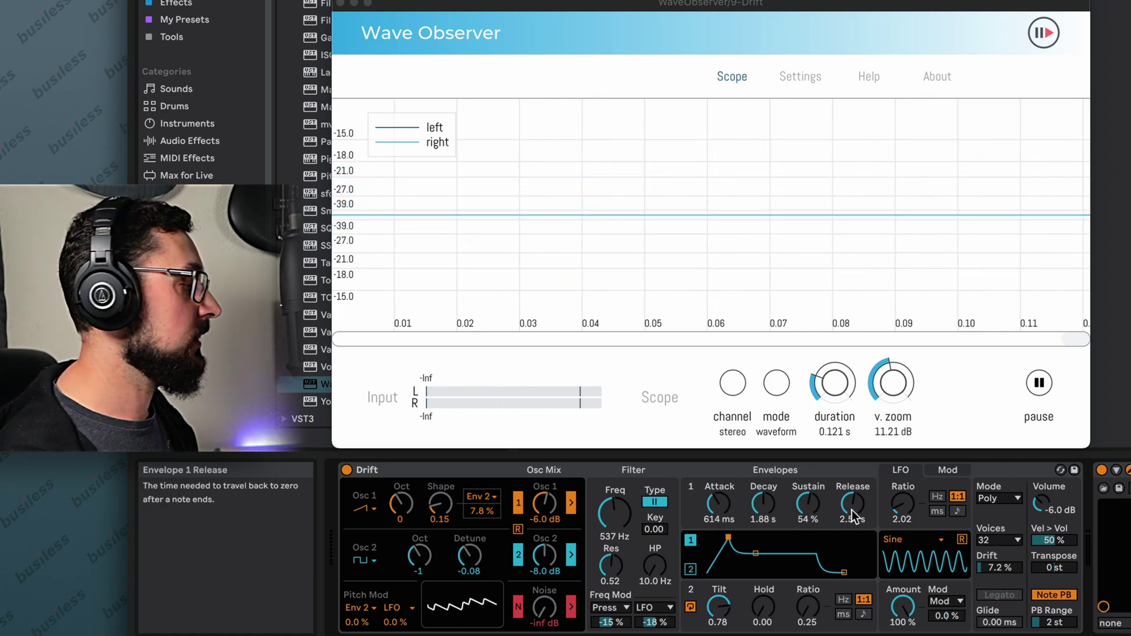
# Set Drift's voicing to Stereo, the Drift amount to 30 % and Volume to -4.5 dB.
pyautogui.click(1010, 498)
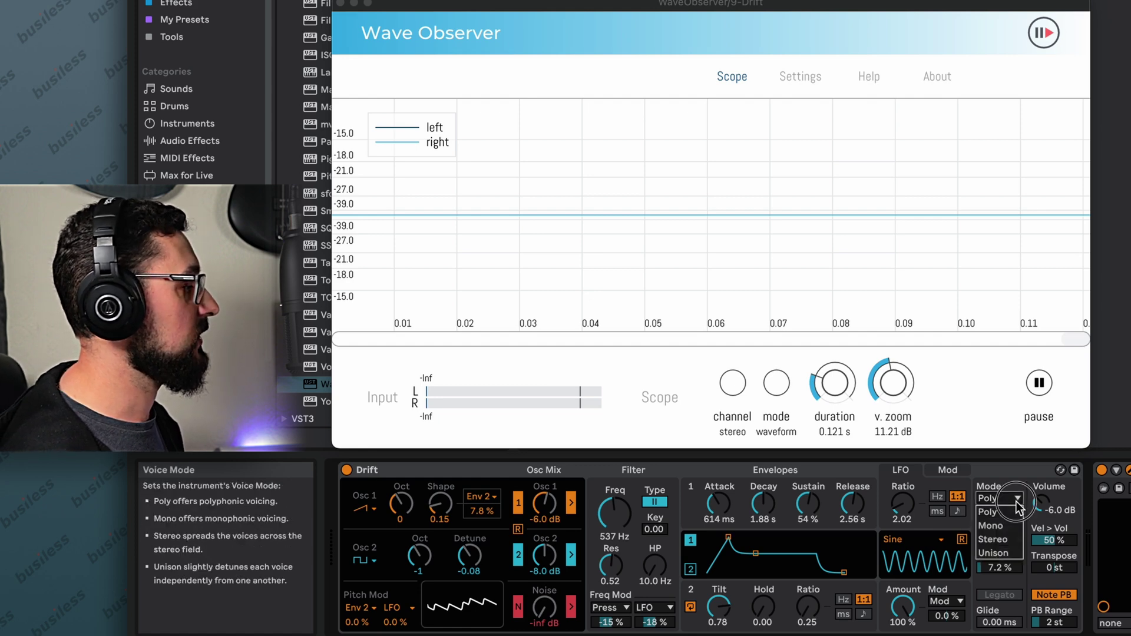
pyautogui.click(999, 540)
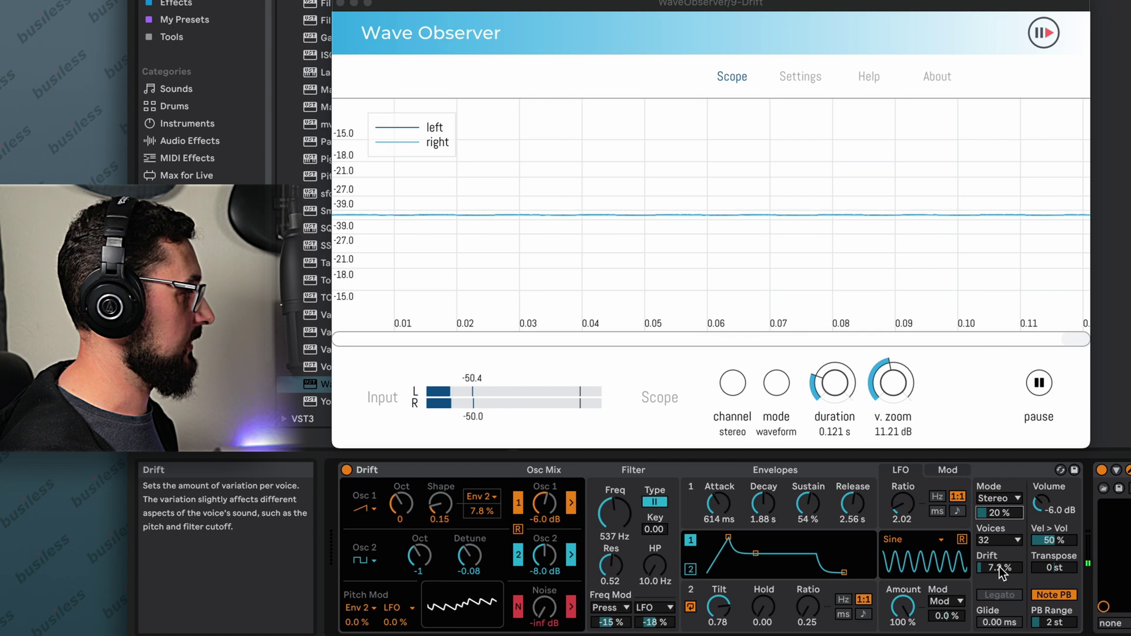
pyautogui.moveTo(999, 566); pyautogui.dragTo(999, 542)
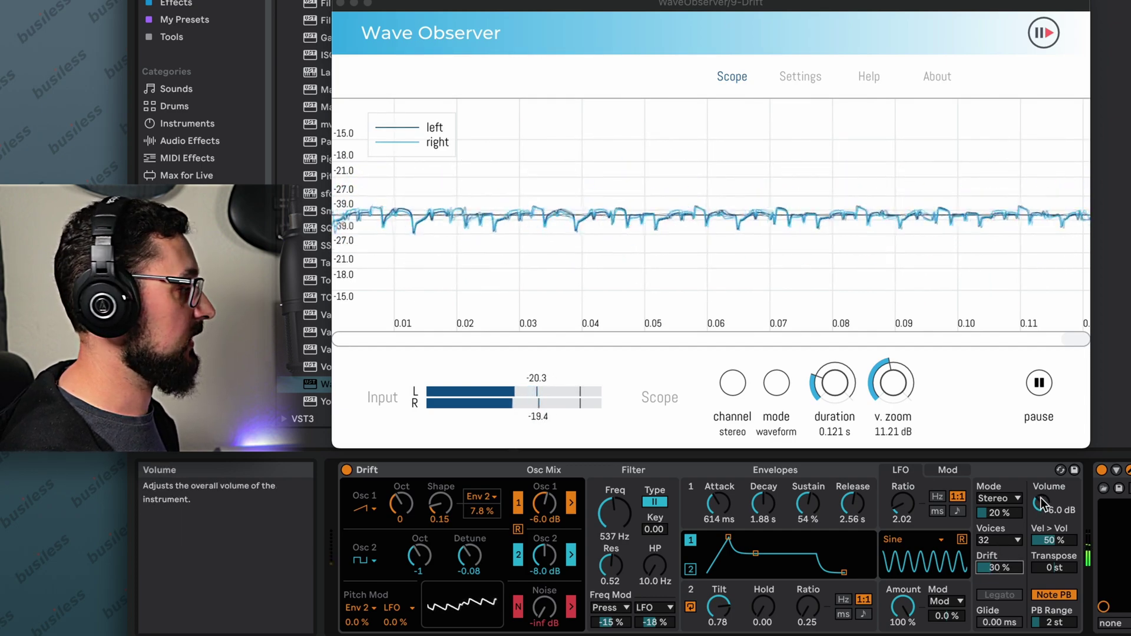
pyautogui.moveTo(1041, 504); pyautogui.dragTo(1042, 496)
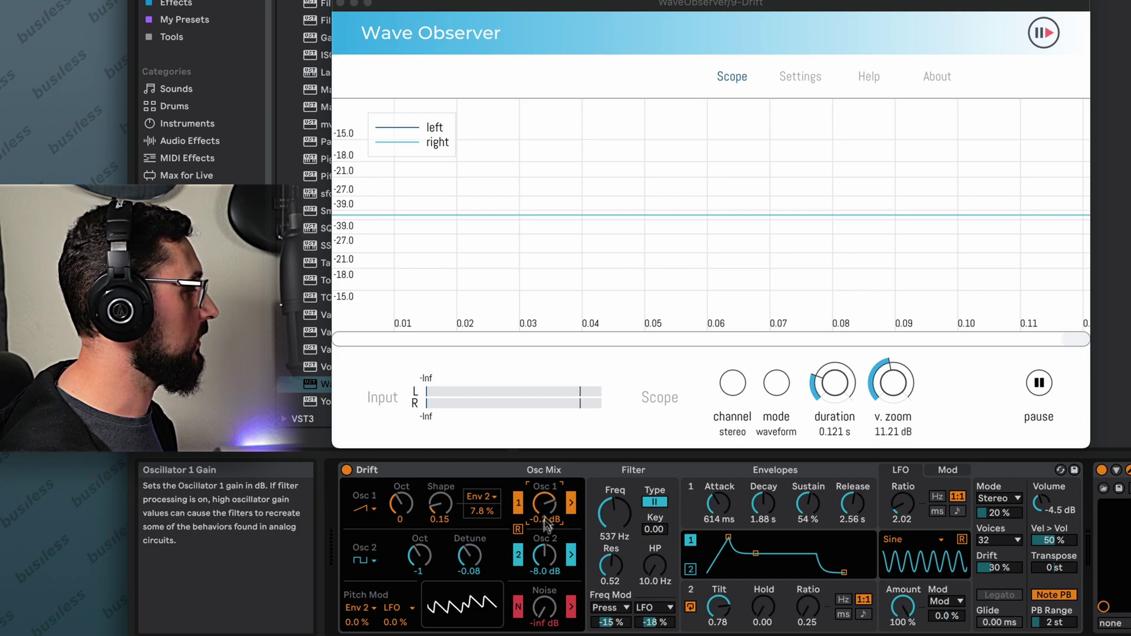
# Set the Osc Mix gains: Osc 1 -0.8 dB, Osc 2 -4.6 dB, Noise -34 dB.
pyautogui.moveTo(547, 524); pyautogui.dragTo(547, 532)
pyautogui.moveTo(544, 555); pyautogui.dragTo(544, 543)
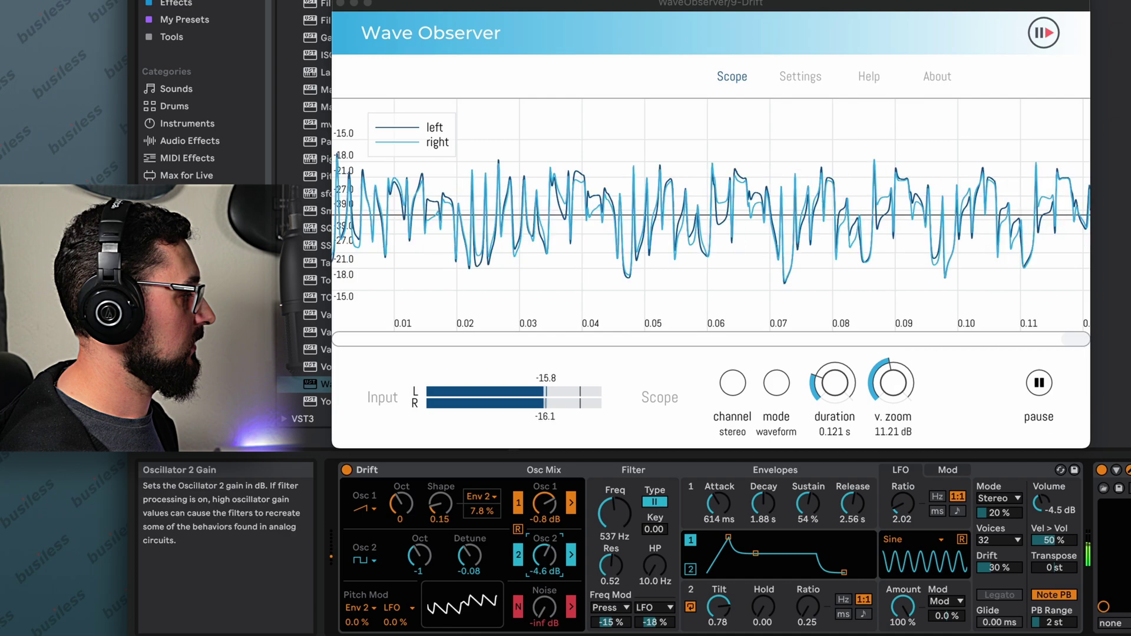
pyautogui.moveTo(544, 608); pyautogui.dragTo(545, 599)
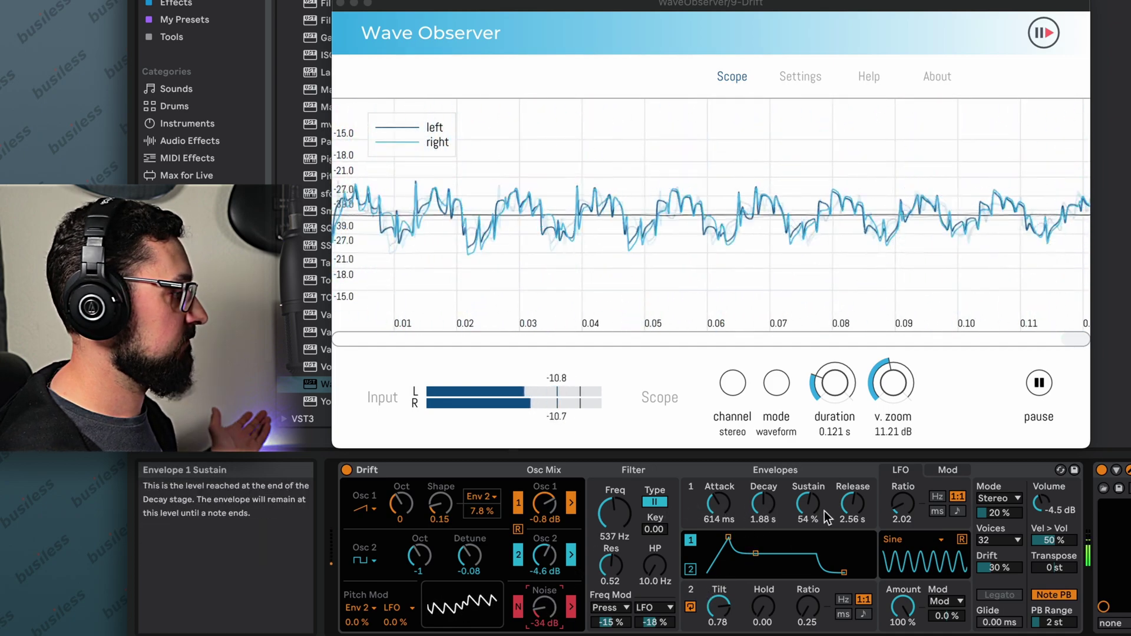
# Set the first mod slot's HP Frequency amount to 60 % and close Wave Observer.
pyautogui.click(950, 470)
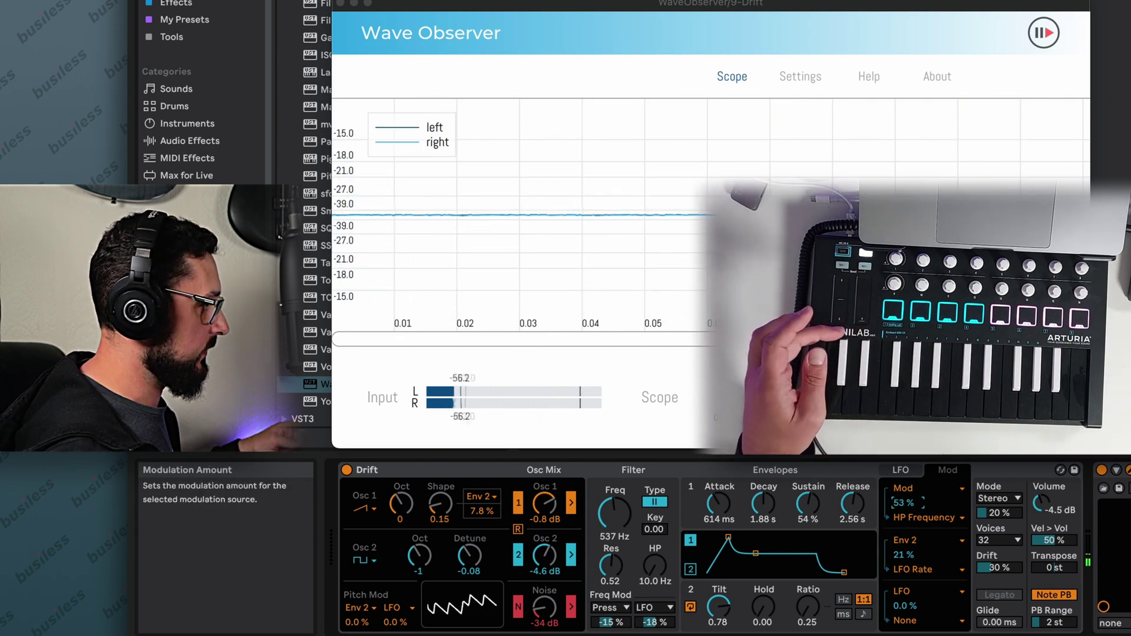
pyautogui.moveTo(899, 506); pyautogui.dragTo(899, 508)
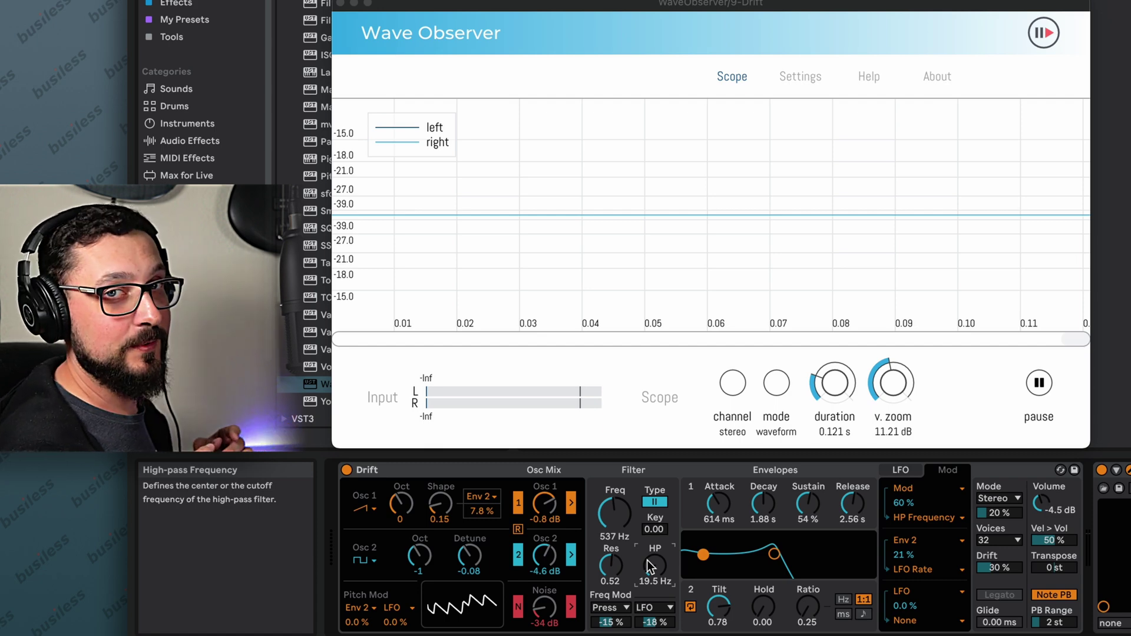
pyautogui.click(341, 3)
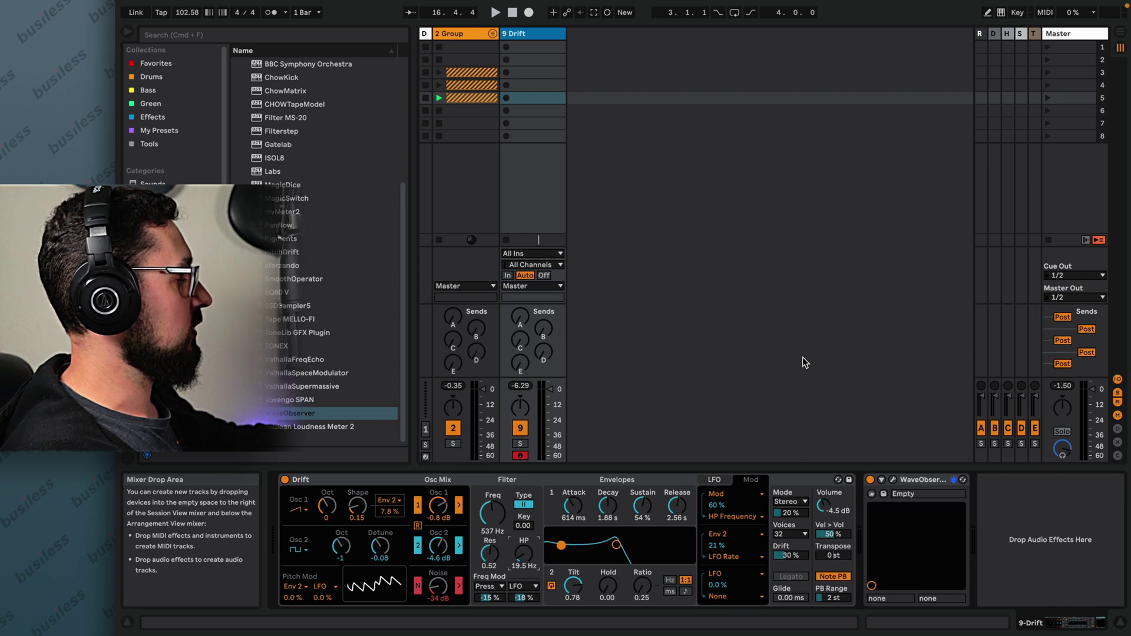
# Add a Delay after the folded WaveObserver and set its Dry/Wet to 40 %.
pyautogui.press('super+f')
pyautogui.write('dela')
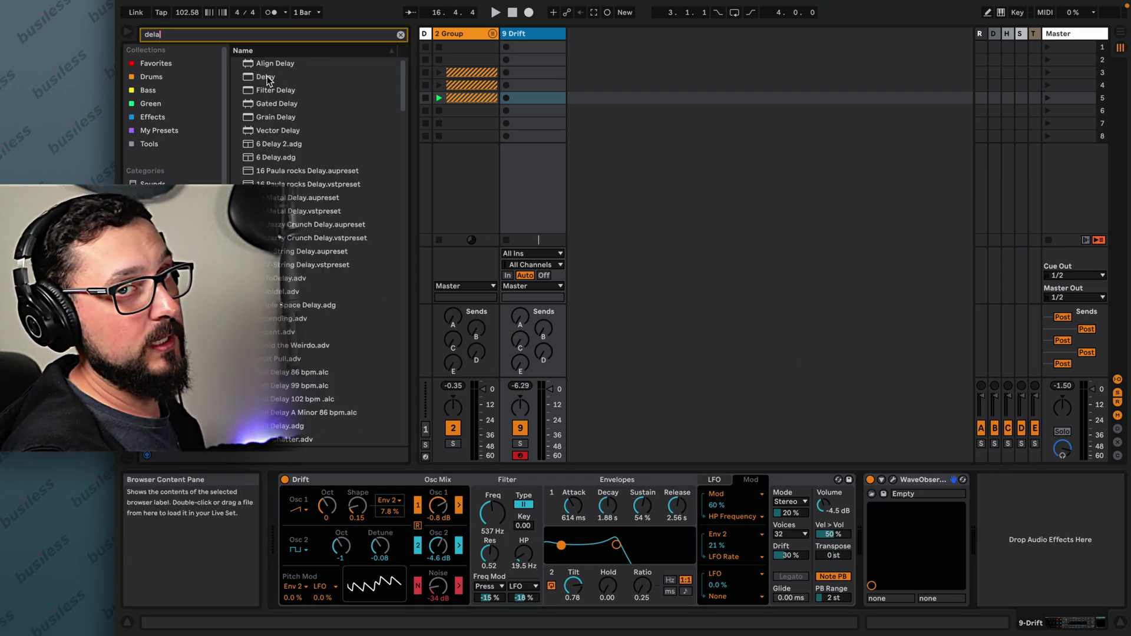
pyautogui.moveTo(268, 77); pyautogui.dragTo(963, 520)
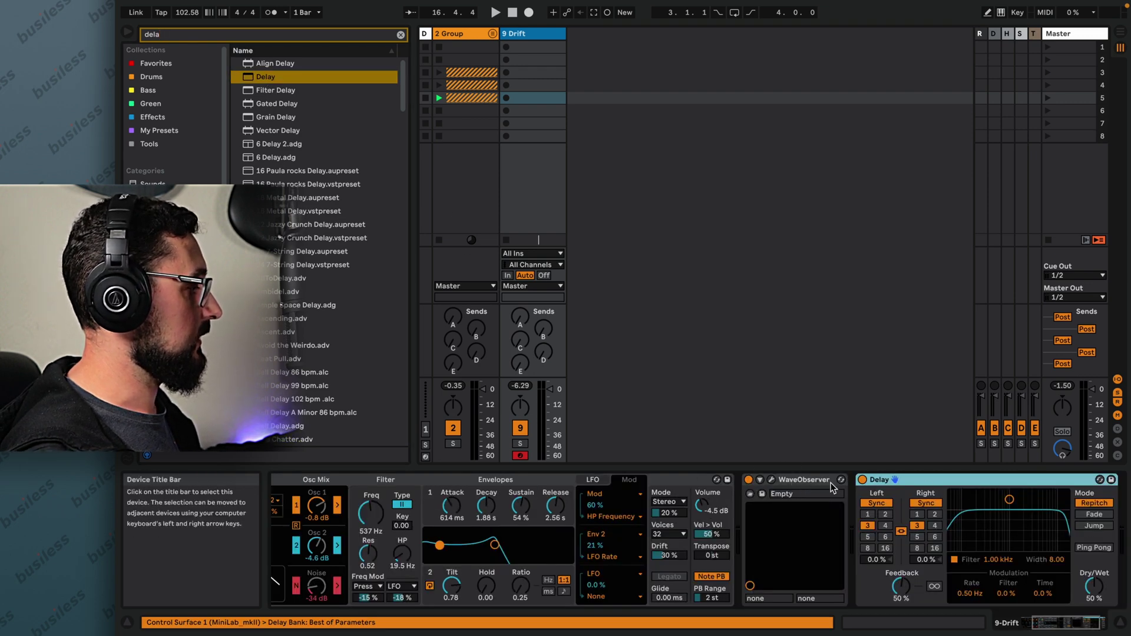
pyautogui.doubleClick(787, 481)
pyautogui.click(866, 483)
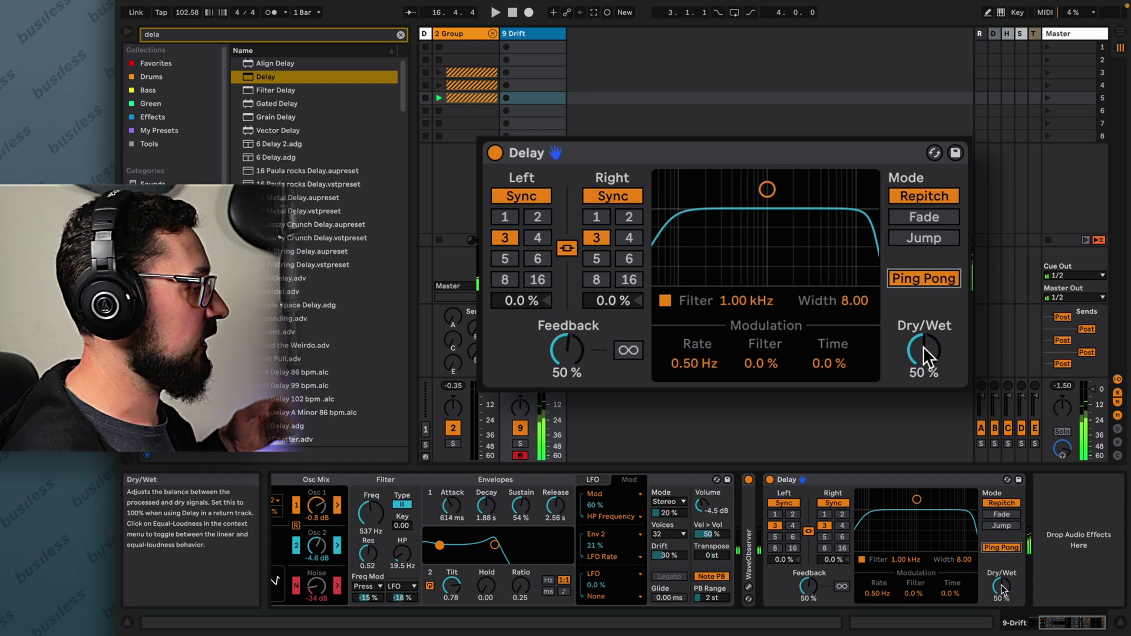
pyautogui.moveTo(924, 346); pyautogui.dragTo(927, 355)
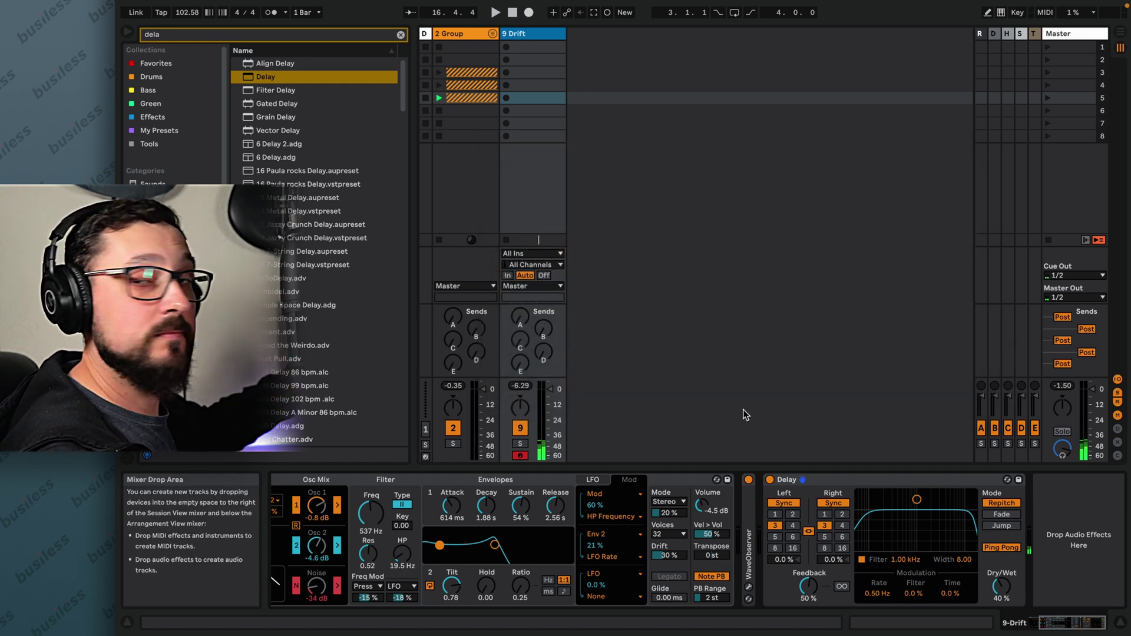
# Add a Saturator after the Delay with Hard Curve, Output -8.00 dB and Drive 4.57 dB.
pyautogui.hotkey('ctrl', 'f')
pyautogui.write('satura')
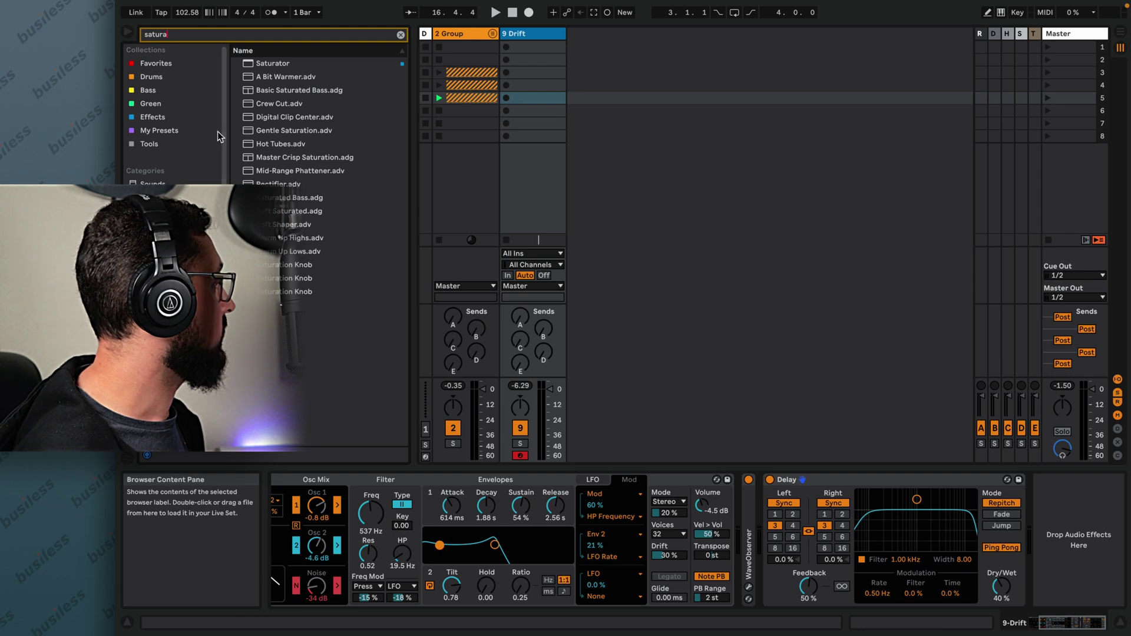
pyautogui.moveTo(273, 63); pyautogui.dragTo(1059, 554)
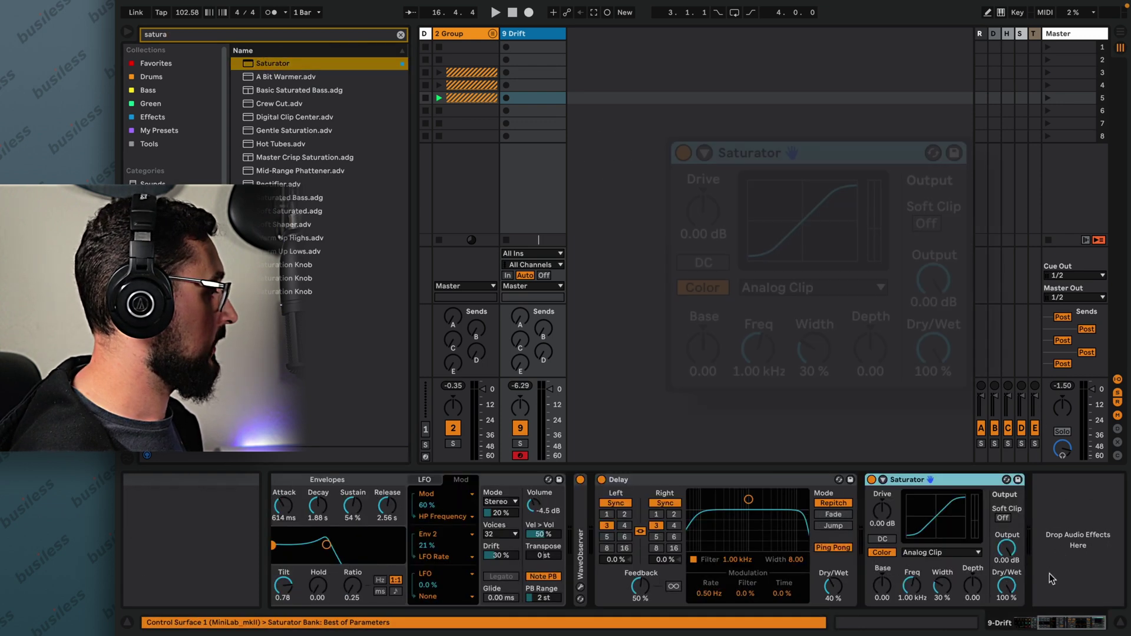
pyautogui.click(790, 286)
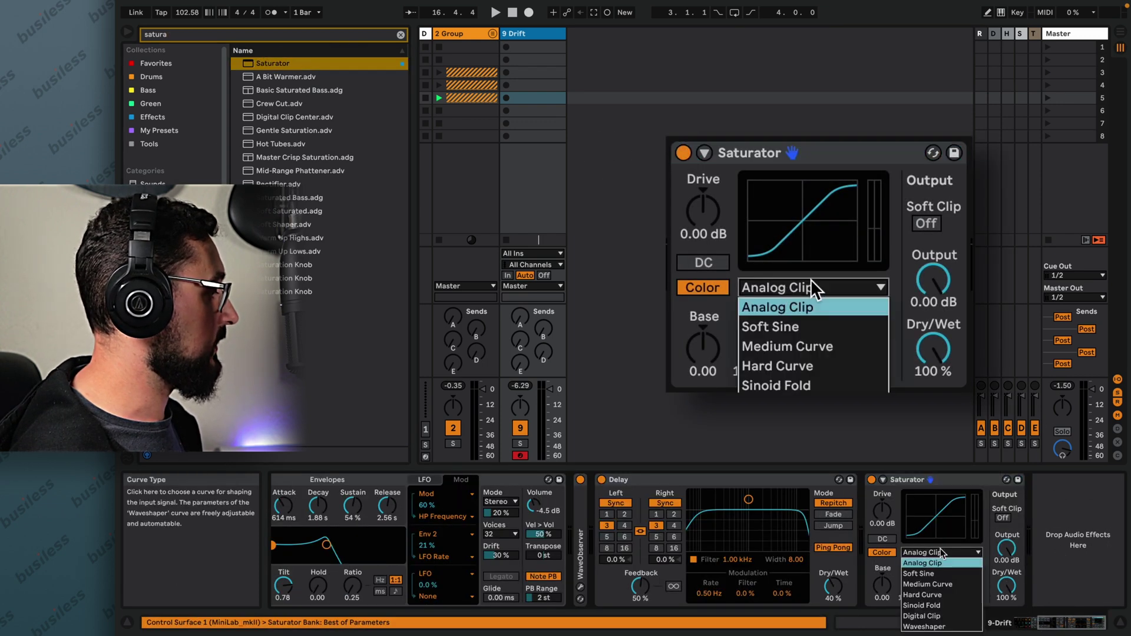
pyautogui.click(940, 596)
pyautogui.moveTo(1006, 560); pyautogui.dragTo(1006, 563)
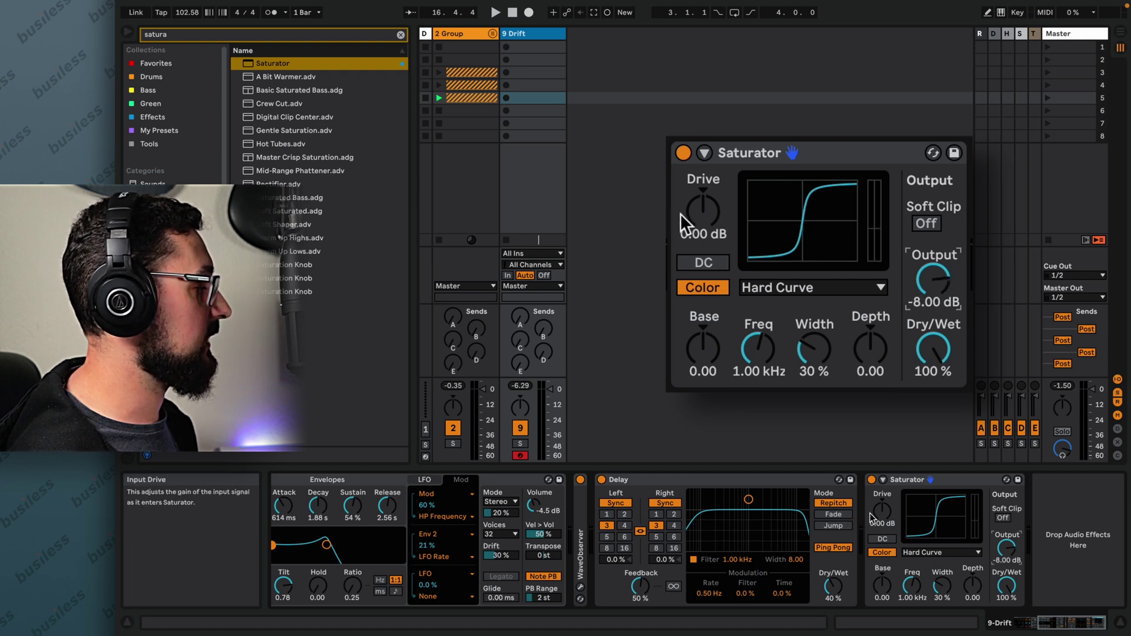
pyautogui.moveTo(691, 207); pyautogui.dragTo(692, 202)
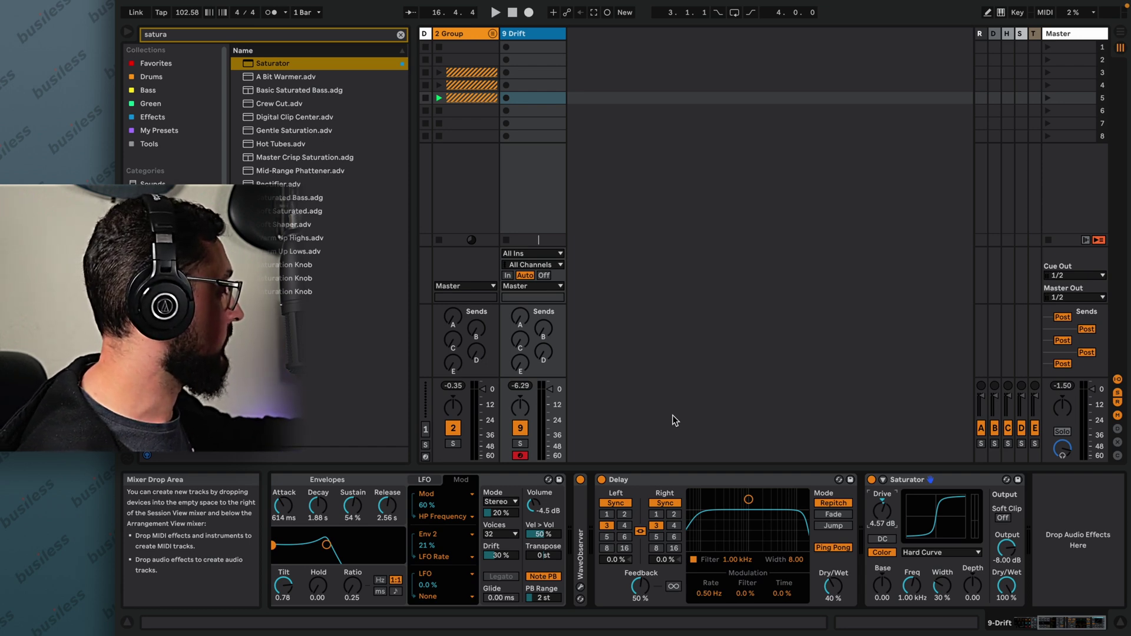
# Add a Limiter at the chain's end, lower Saturator output to -12.0 dB, and A/B the Saturator bypass.
pyautogui.write('limit')
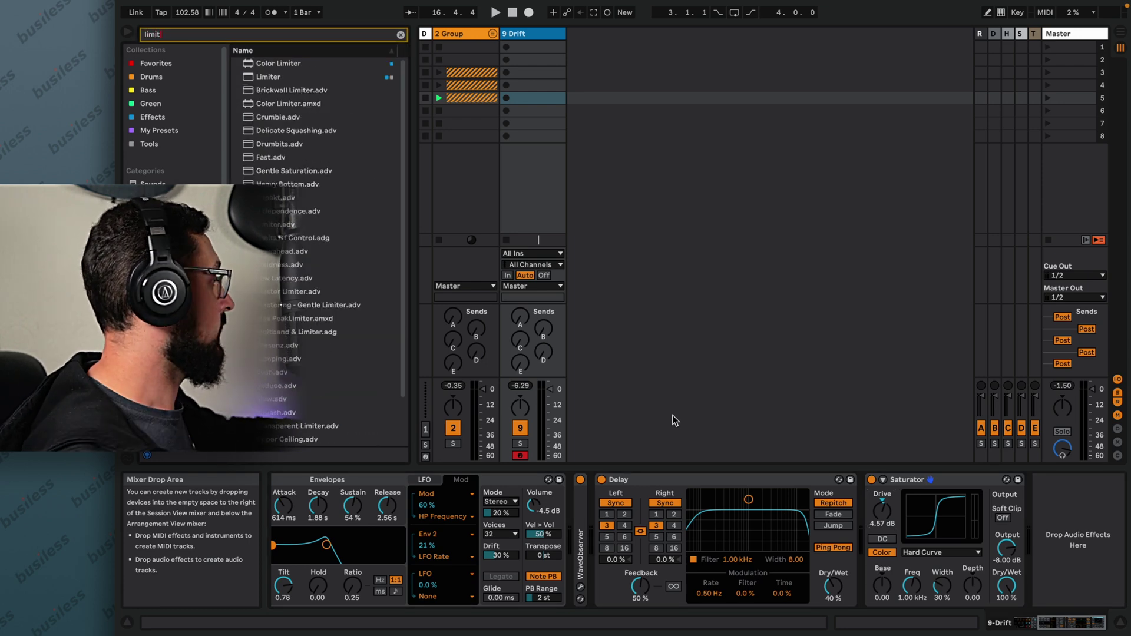
pyautogui.moveTo(276, 76); pyautogui.dragTo(1094, 513)
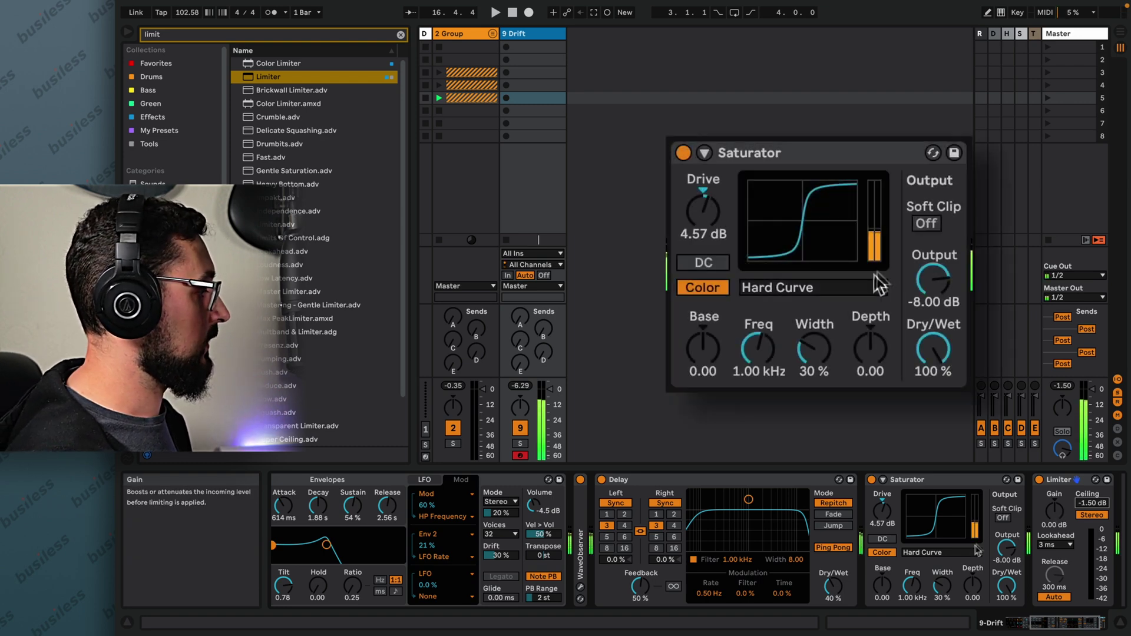
pyautogui.moveTo(1008, 548); pyautogui.dragTo(1007, 557)
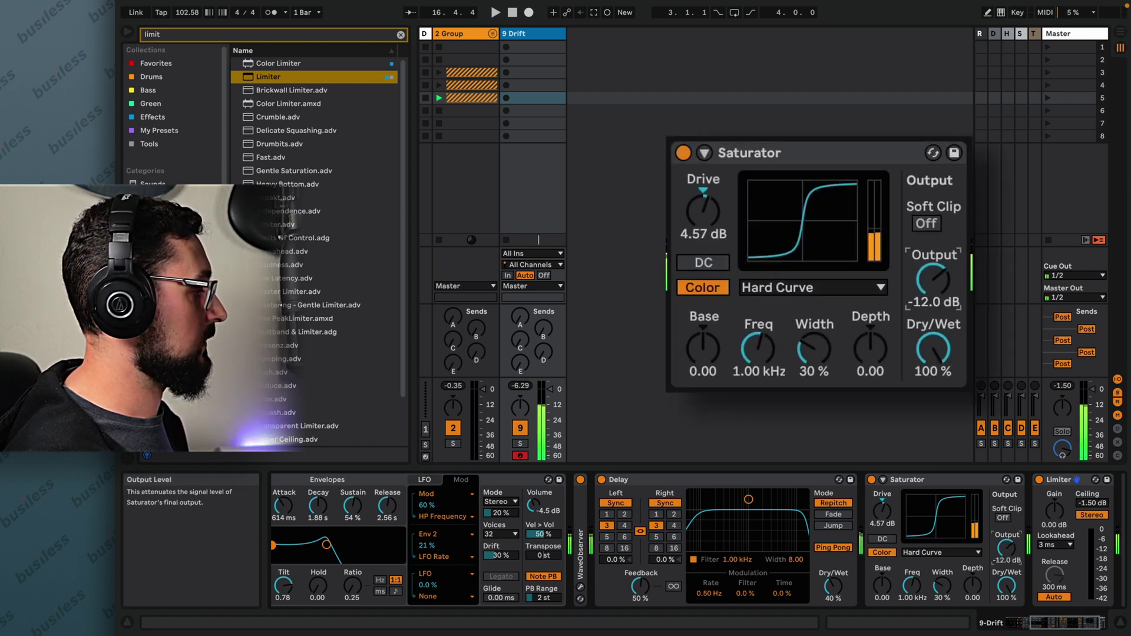
pyautogui.click(871, 480)
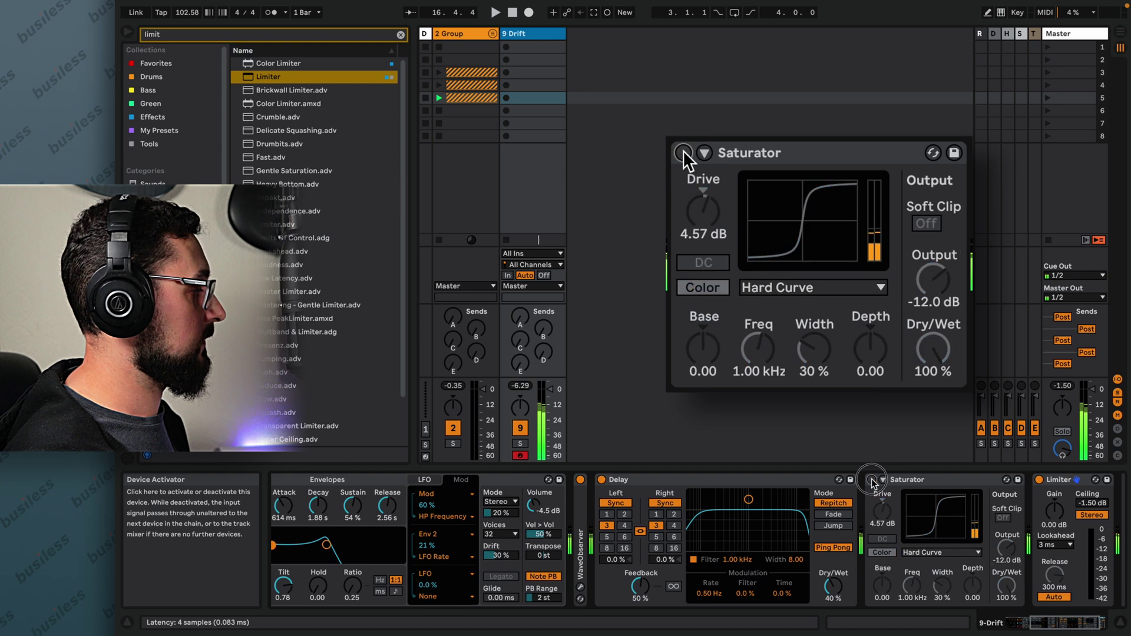
pyautogui.click(872, 480)
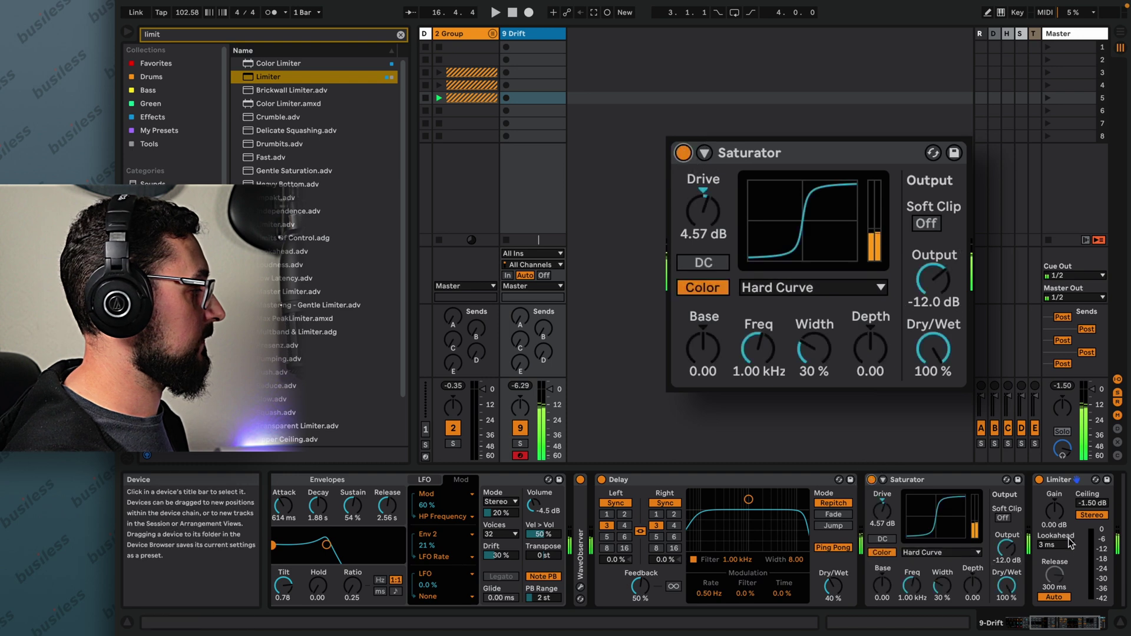
pyautogui.click(1084, 625)
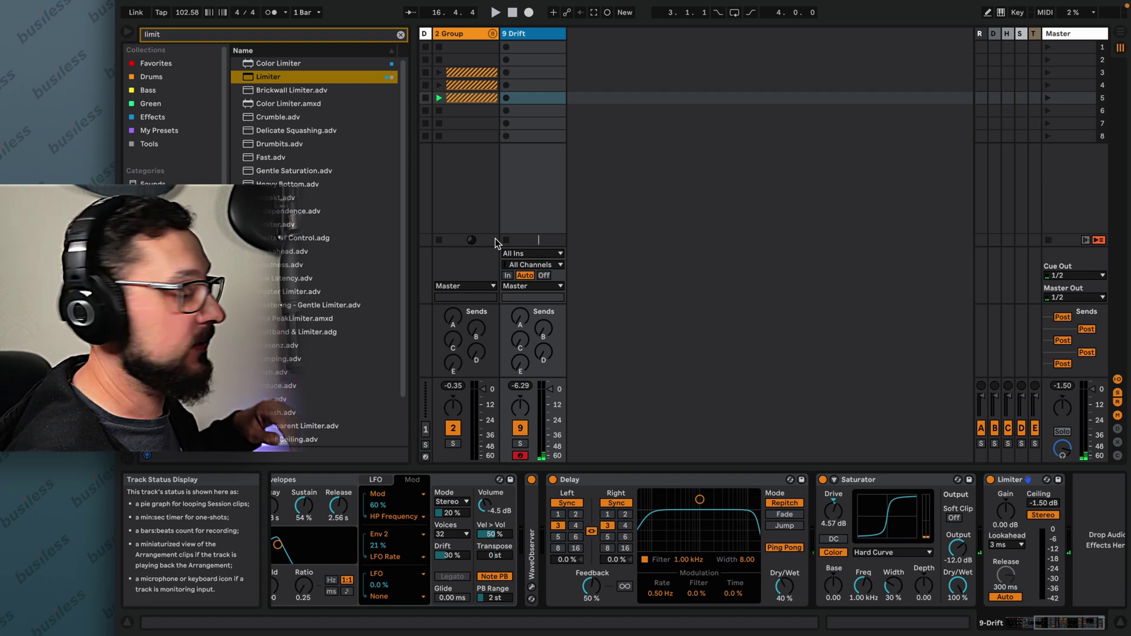
# Insert a Reverb just before the Limiter and lower its Dry/Wet to 44 %.
pyautogui.write('reverb')
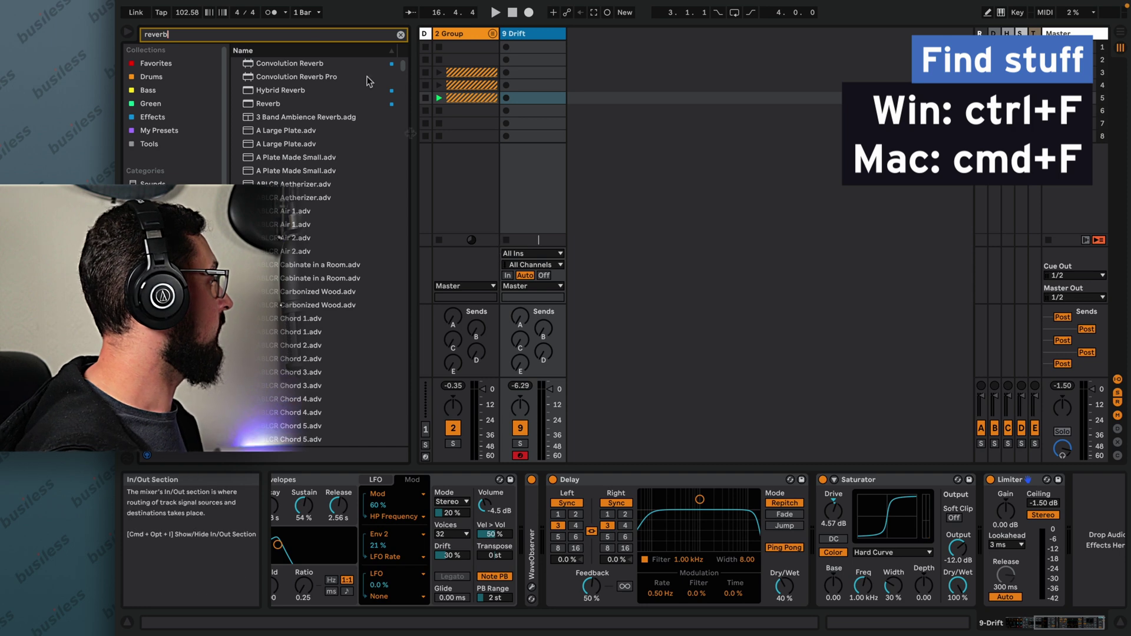
pyautogui.moveTo(269, 108); pyautogui.dragTo(990, 533)
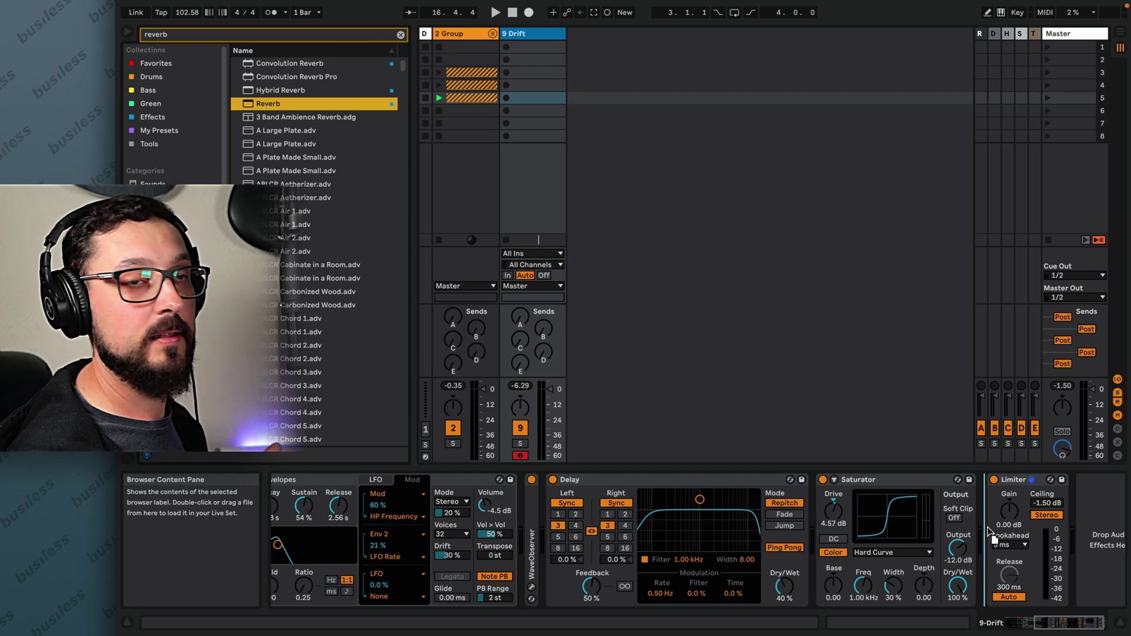
pyautogui.moveTo(992, 533); pyautogui.dragTo(992, 533)
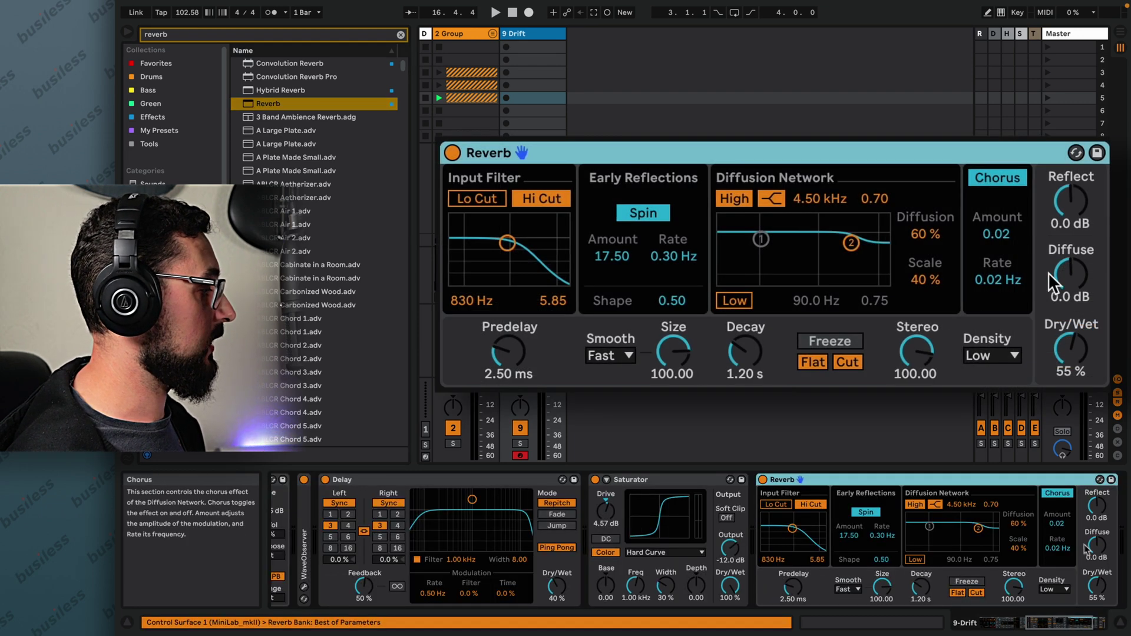
pyautogui.moveTo(1097, 585); pyautogui.dragTo(1096, 594)
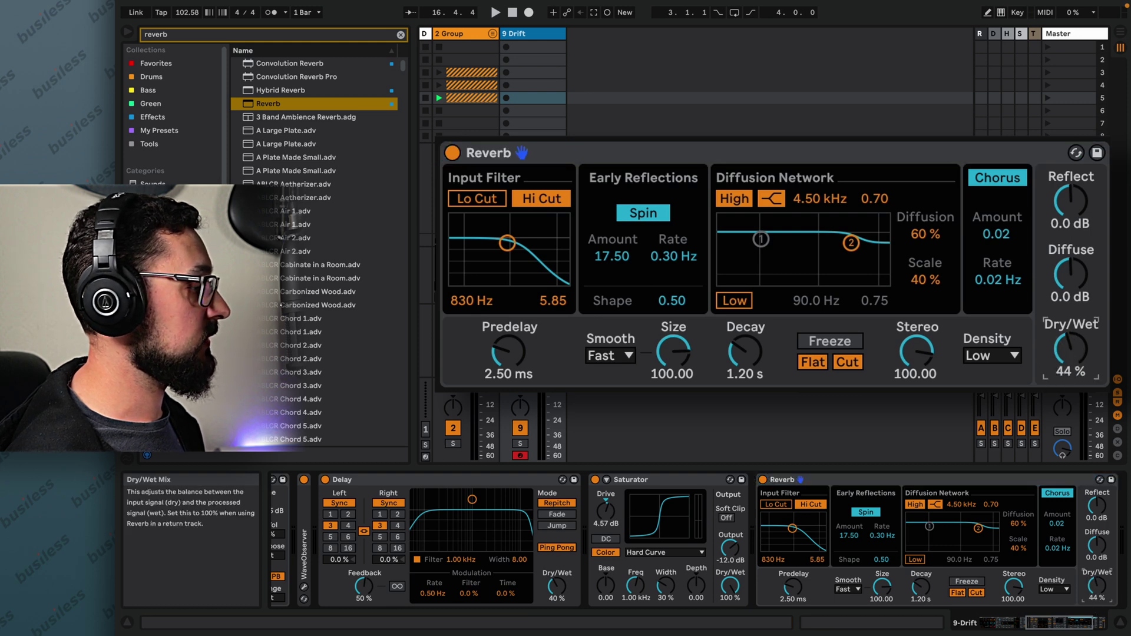
# Give the Reverb 1.60 s decay, a 585 Hz input filter, size 138.10 and chorus 0.20.
pyautogui.click(915, 584)
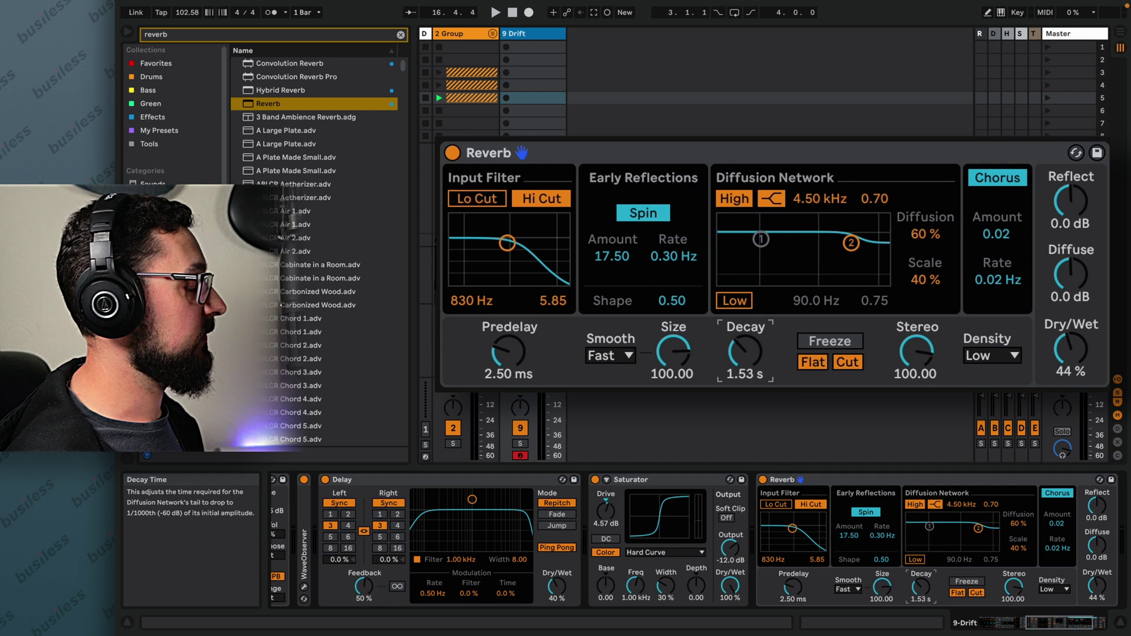
pyautogui.click(771, 505)
pyautogui.moveTo(499, 242); pyautogui.dragTo(494, 244)
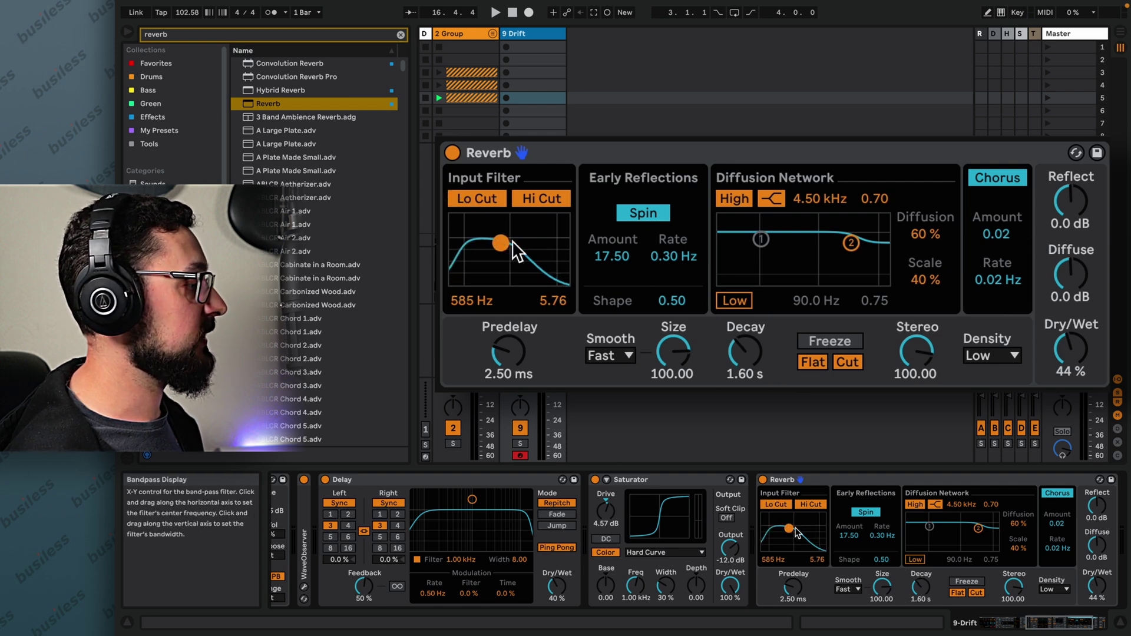
pyautogui.moveTo(673, 352); pyautogui.dragTo(673, 336)
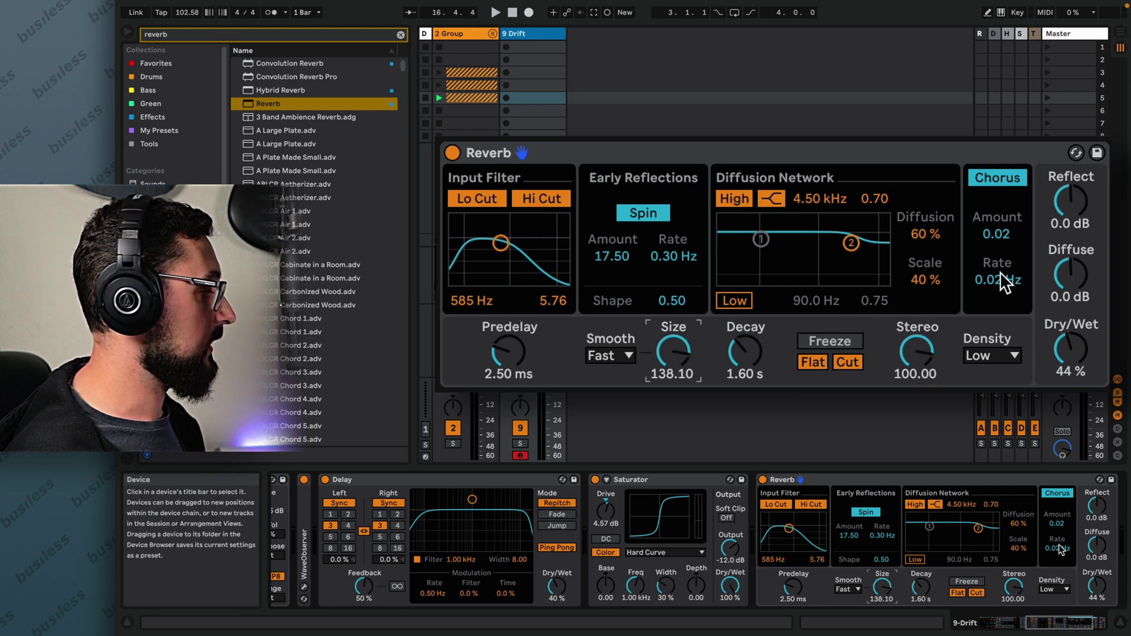
pyautogui.moveTo(999, 238); pyautogui.dragTo(1004, 242)
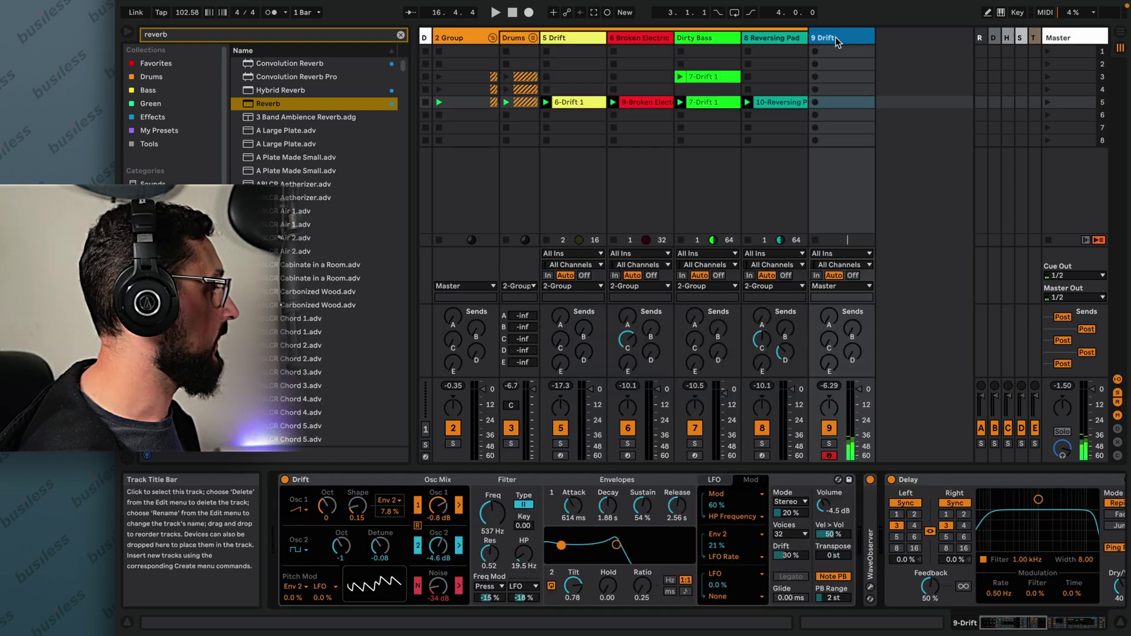
# Select every device in the Drift chain and group them into an Instrument Rack.
pyautogui.click(1035, 625)
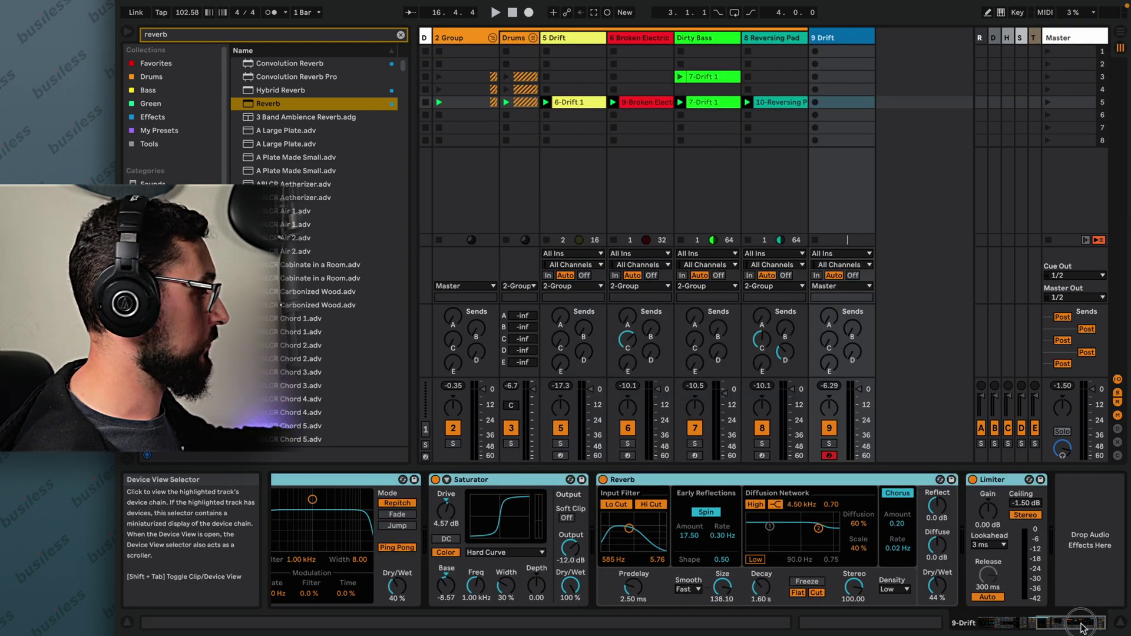
pyautogui.click(1013, 623)
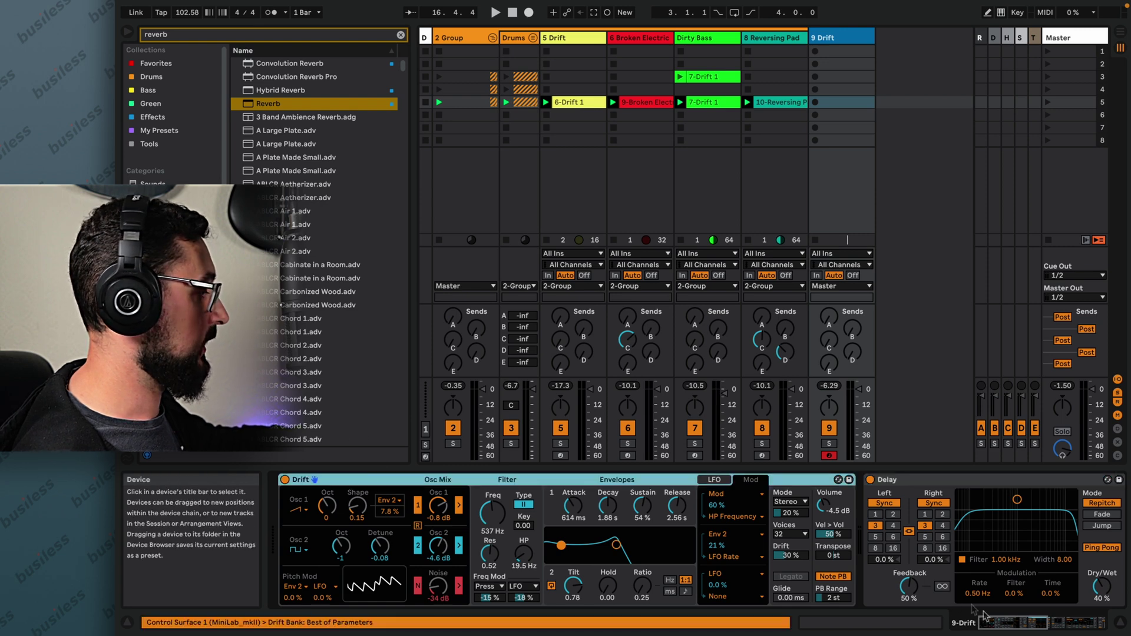
pyautogui.click(1060, 622)
pyautogui.click(997, 482)
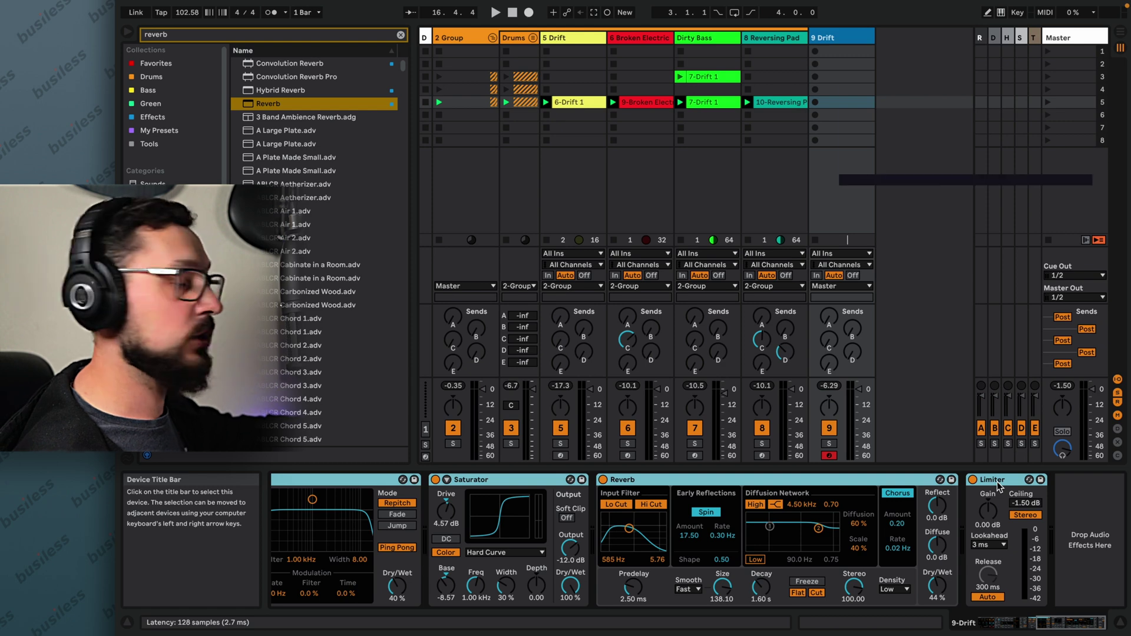
pyautogui.hotkey('ctrl', 'g')
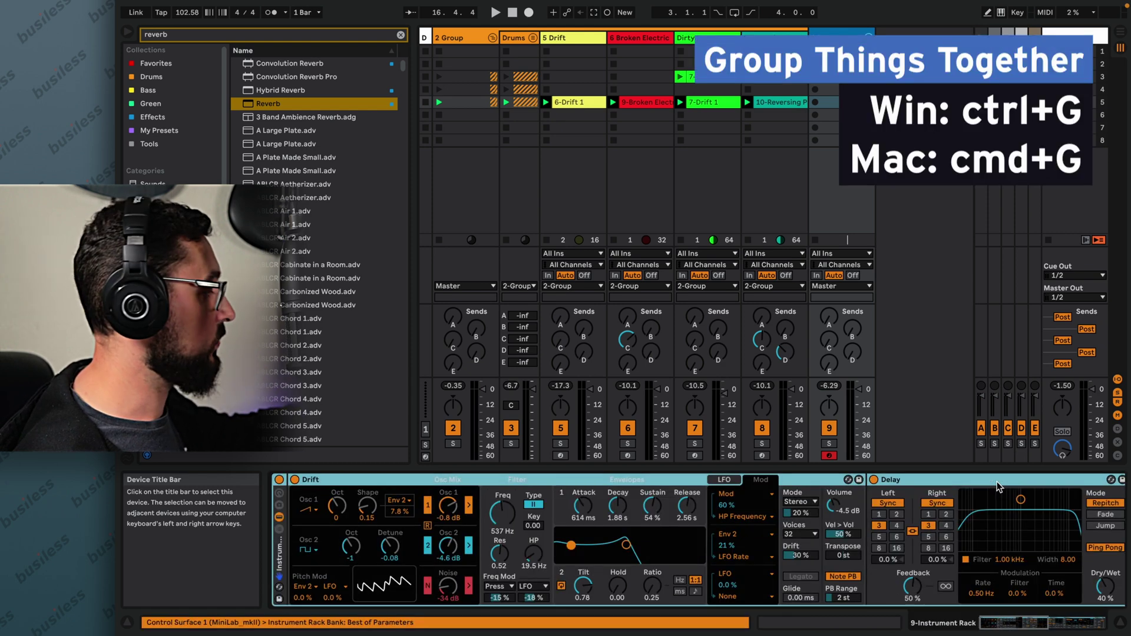
# Name the rack 'Dirty Drift Bass Pad' and reveal its eight macro knobs.
pyautogui.click(281, 533)
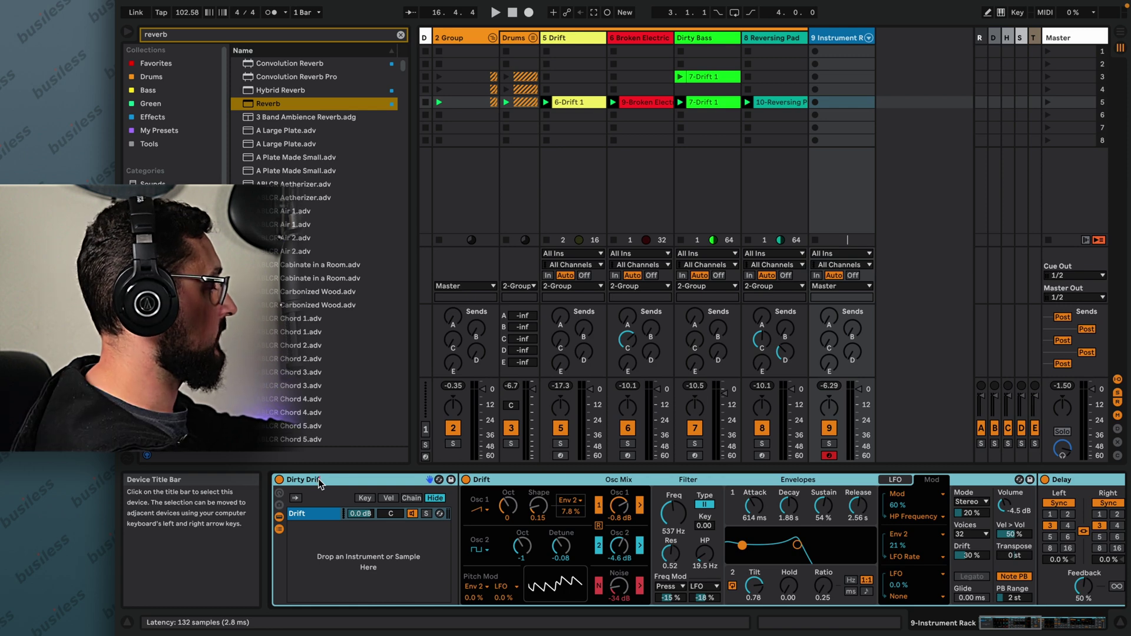
pyautogui.write('Bass Pad')
pyautogui.press('Return')
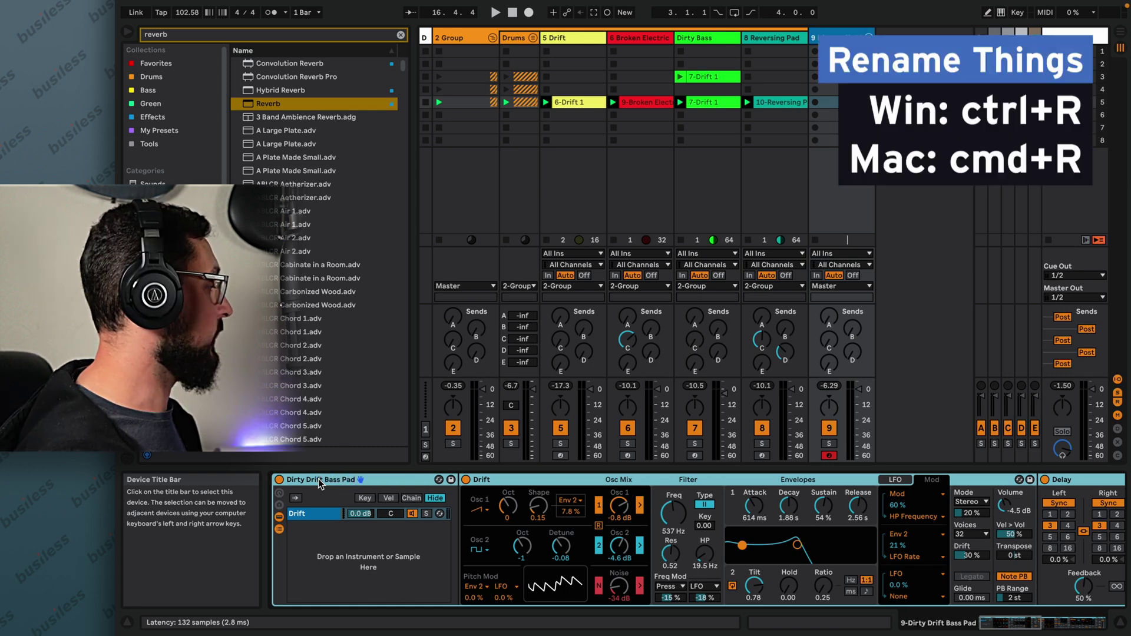
pyautogui.click(280, 498)
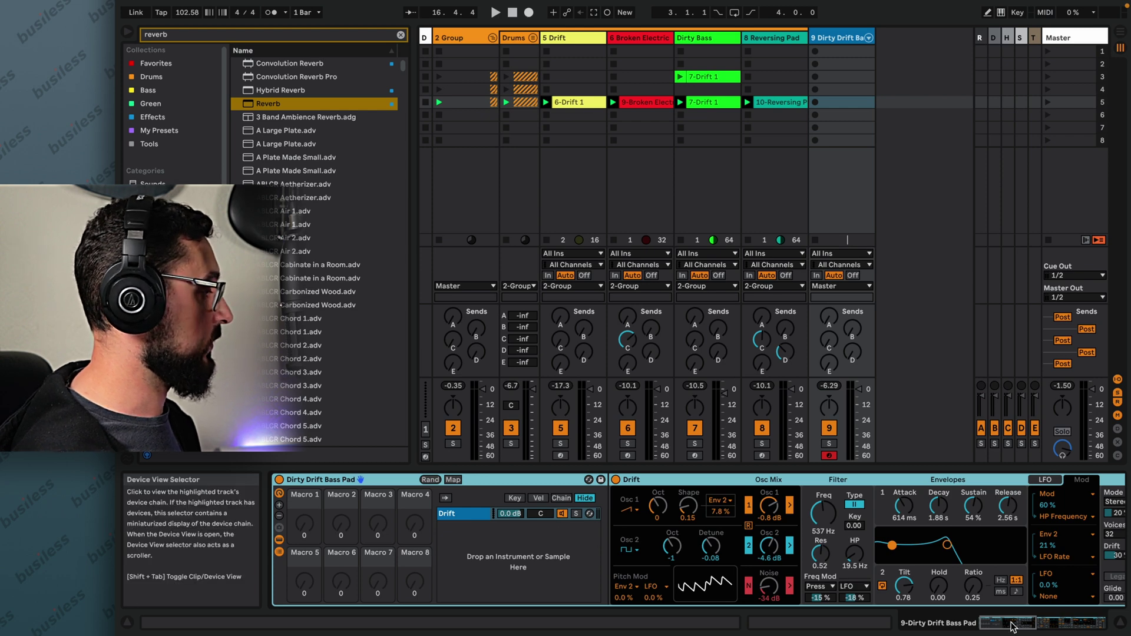
pyautogui.moveTo(1007, 623); pyautogui.dragTo(1036, 627)
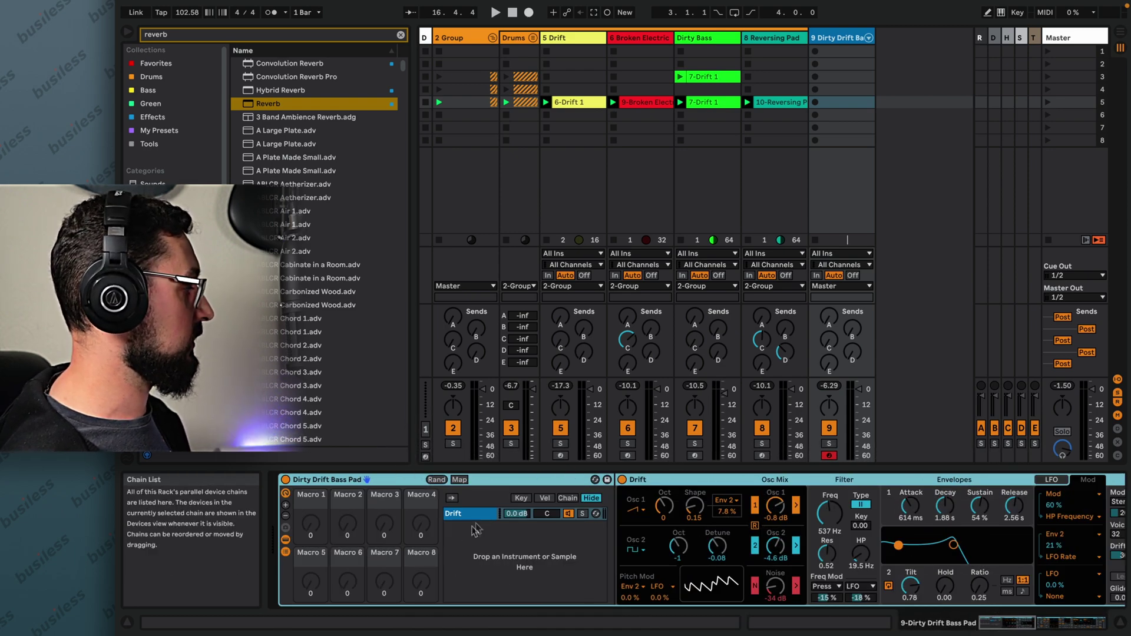
# Map Macro 1 to Reverb dry/wet, Macro 2 to Delay dry/wet, Macro 3 to Saturator Drive.
pyautogui.click(460, 480)
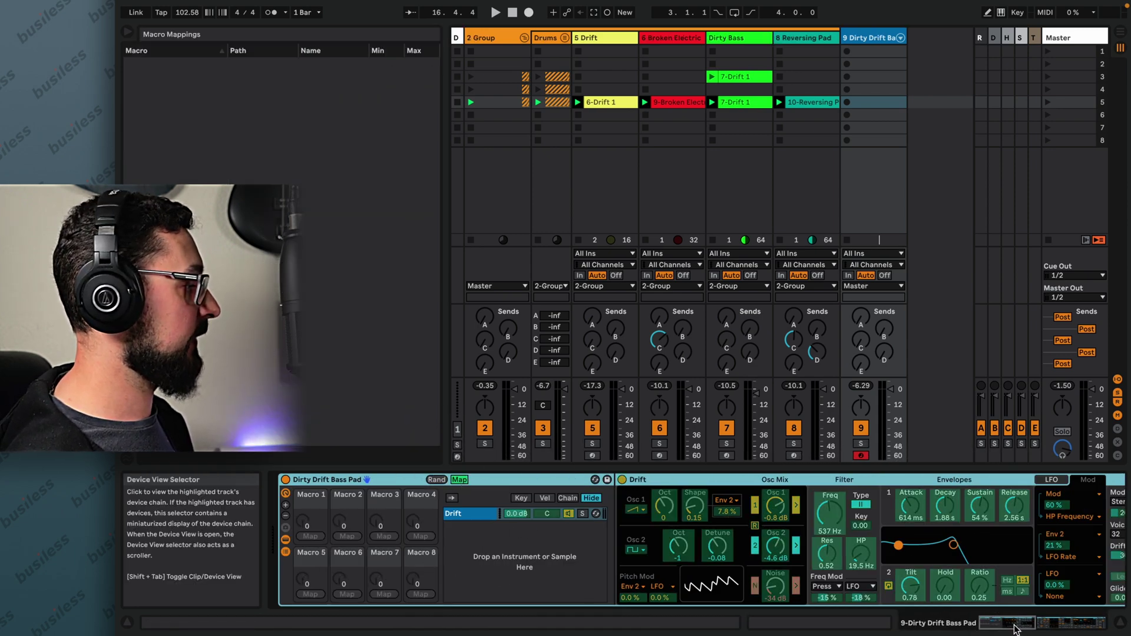
pyautogui.click(1109, 629)
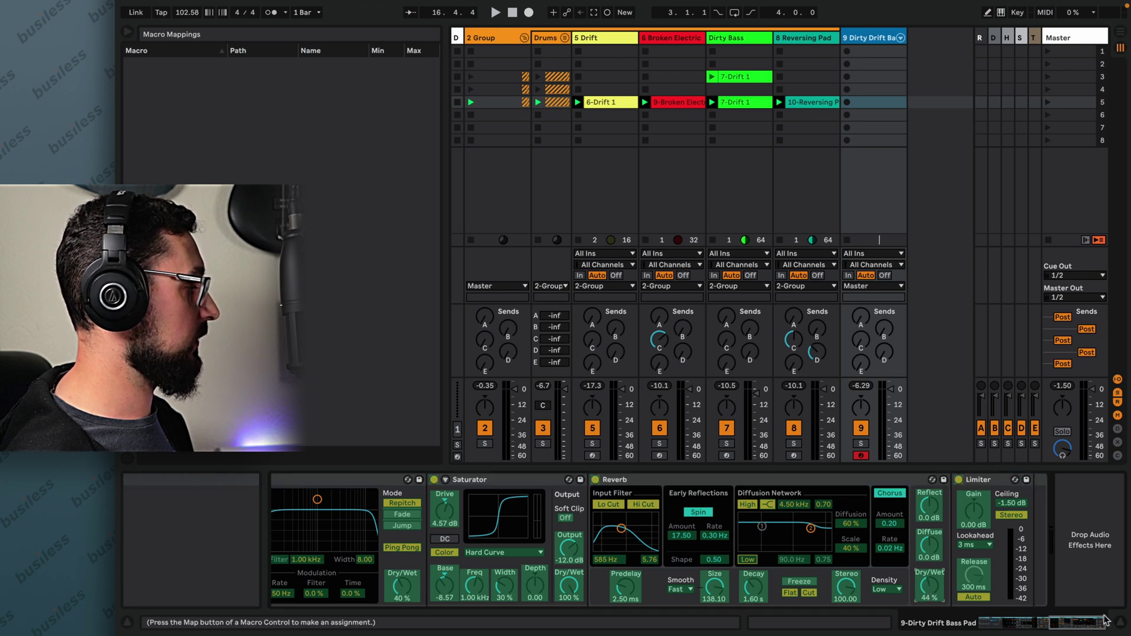
pyautogui.scroll(5, 526, 545)
pyautogui.click(310, 536)
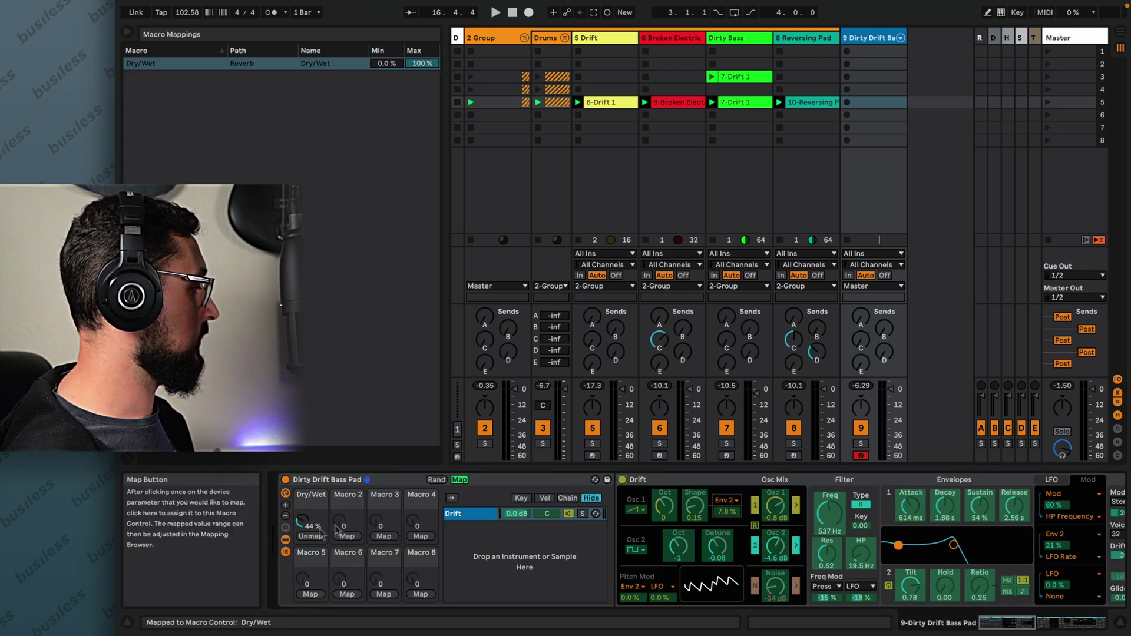
pyautogui.click(1004, 625)
pyautogui.moveTo(1004, 625); pyautogui.dragTo(1039, 626)
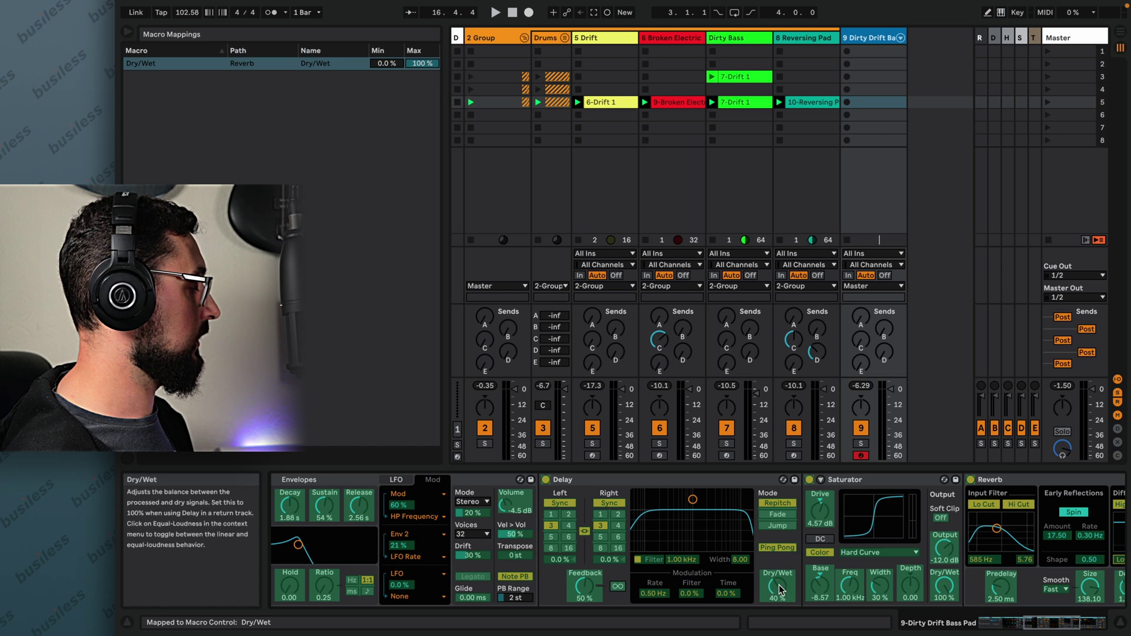
pyautogui.moveTo(1060, 626); pyautogui.dragTo(913, 623)
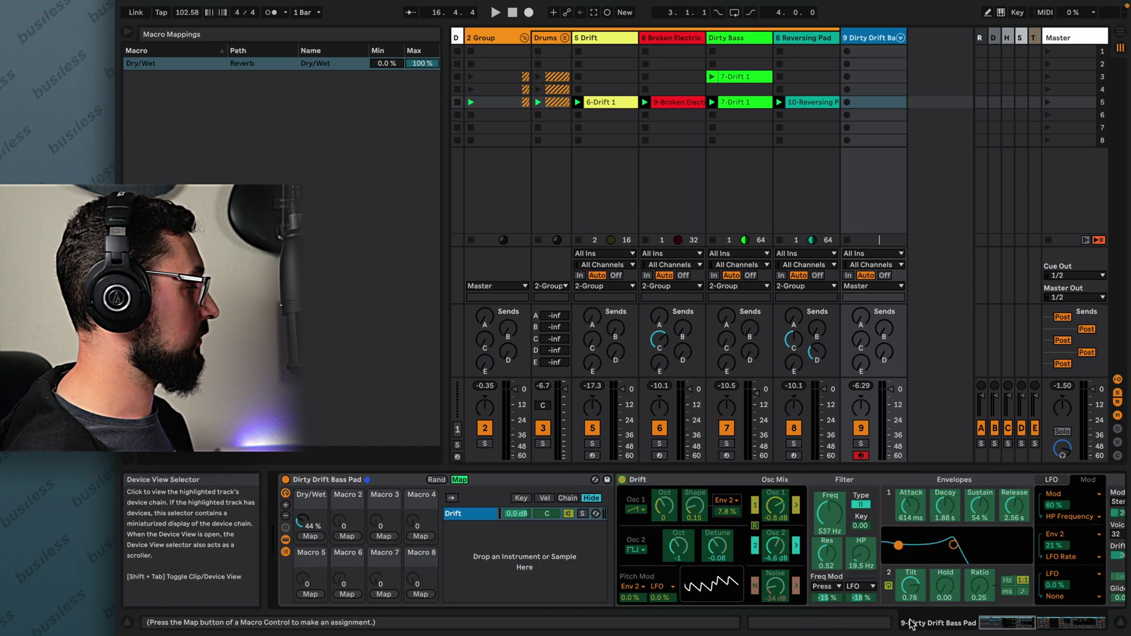
pyautogui.click(347, 536)
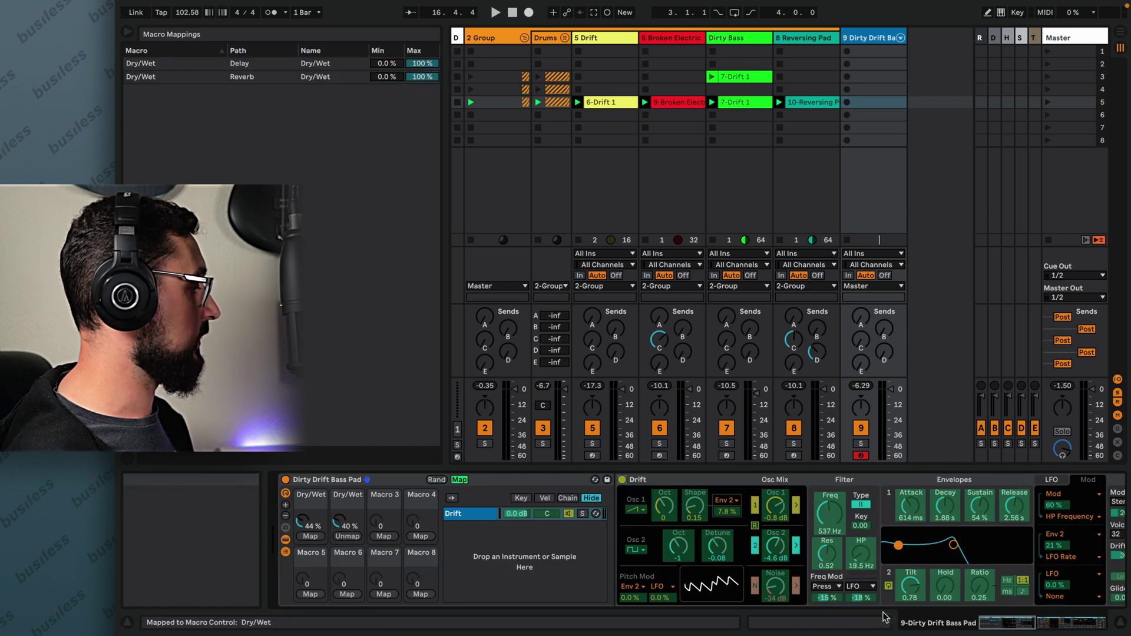
pyautogui.click(1063, 629)
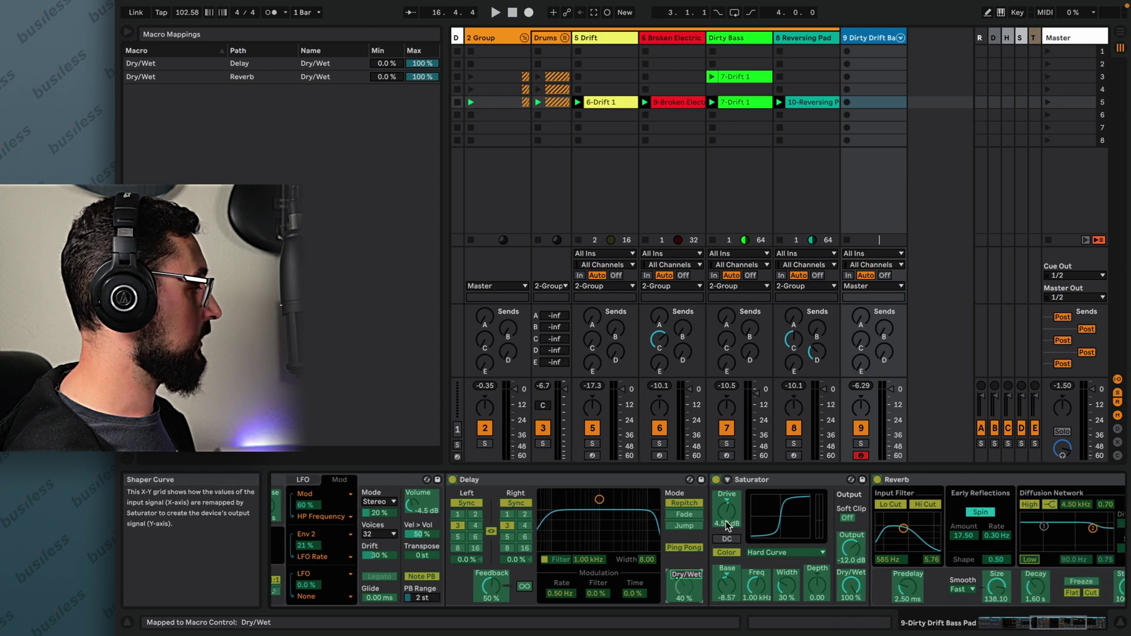
pyautogui.click(1060, 627)
pyautogui.click(384, 536)
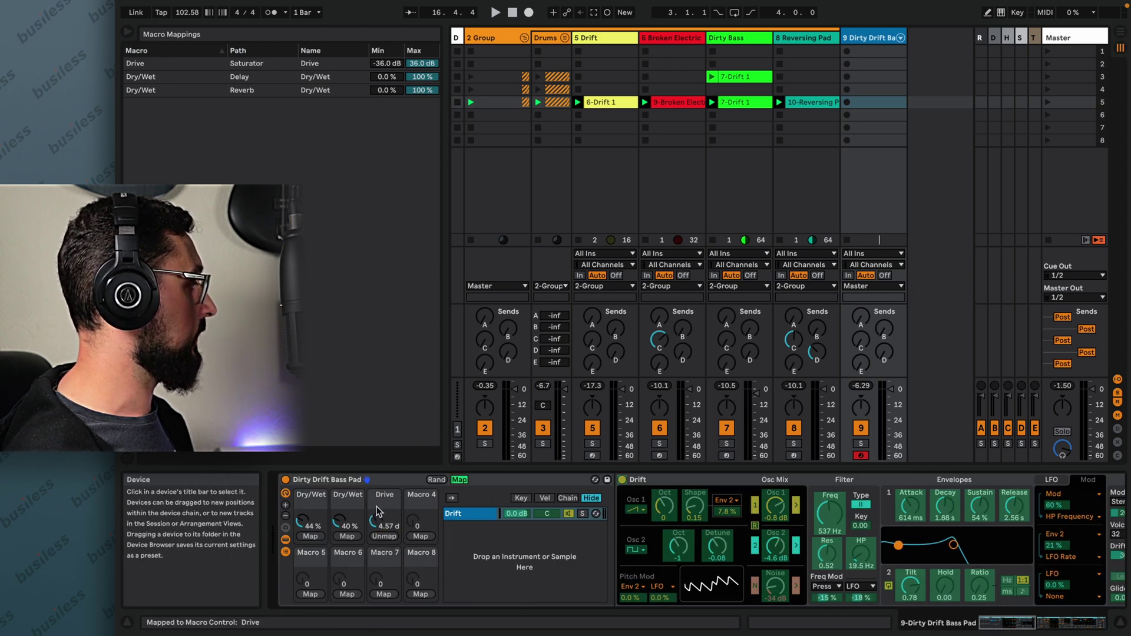
# Lower the Drive mapping's maximum from 36.0 dB to about 7.88 dB.
pyautogui.click(393, 64)
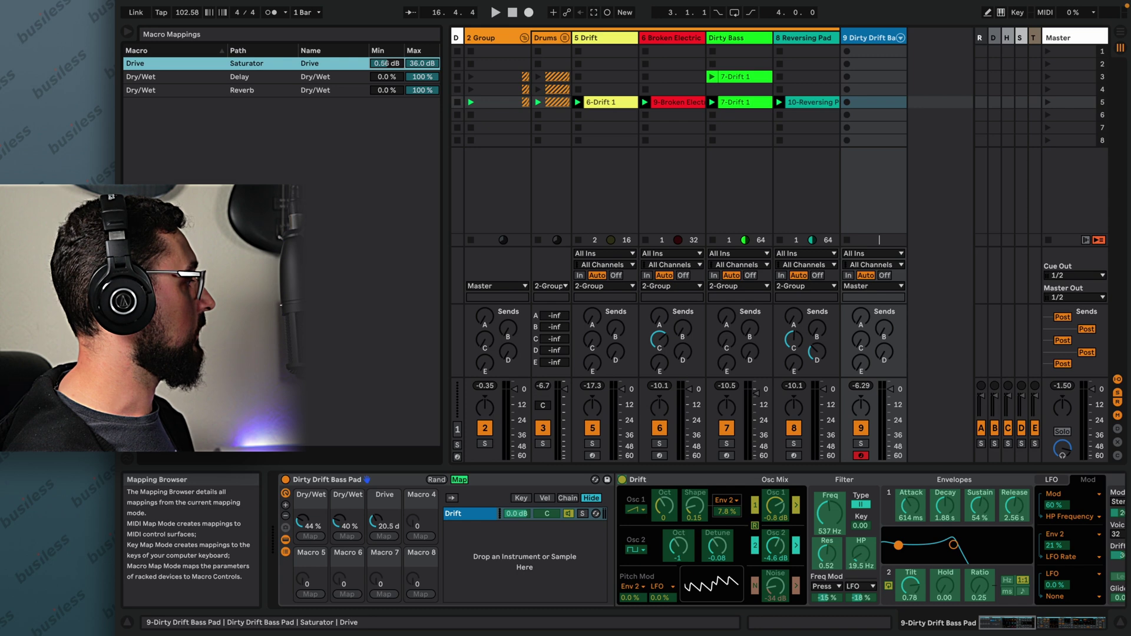
pyautogui.click(405, 64)
pyautogui.moveTo(405, 64)
pyautogui.mouseDown()
pyautogui.moveTo(405, 83)
pyautogui.moveTo(422, 50)
pyautogui.mouseUp()
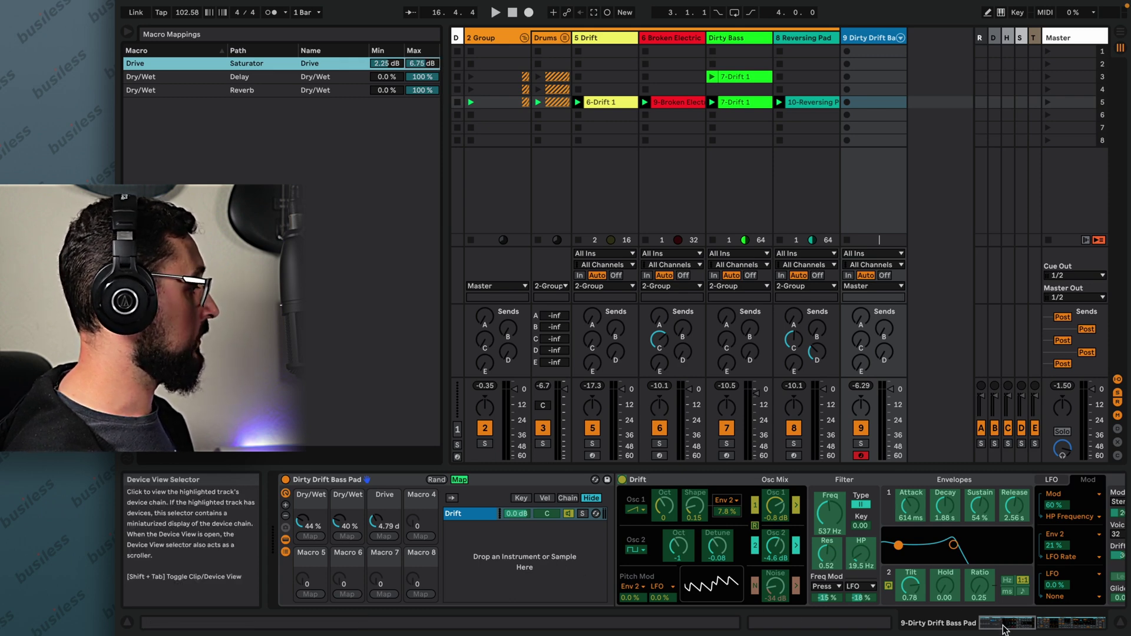
# Map Drift's low-pass modulation amount to Macro 4 (LP Mod Amt 2).
pyautogui.moveTo(1003, 629); pyautogui.dragTo(1013, 629)
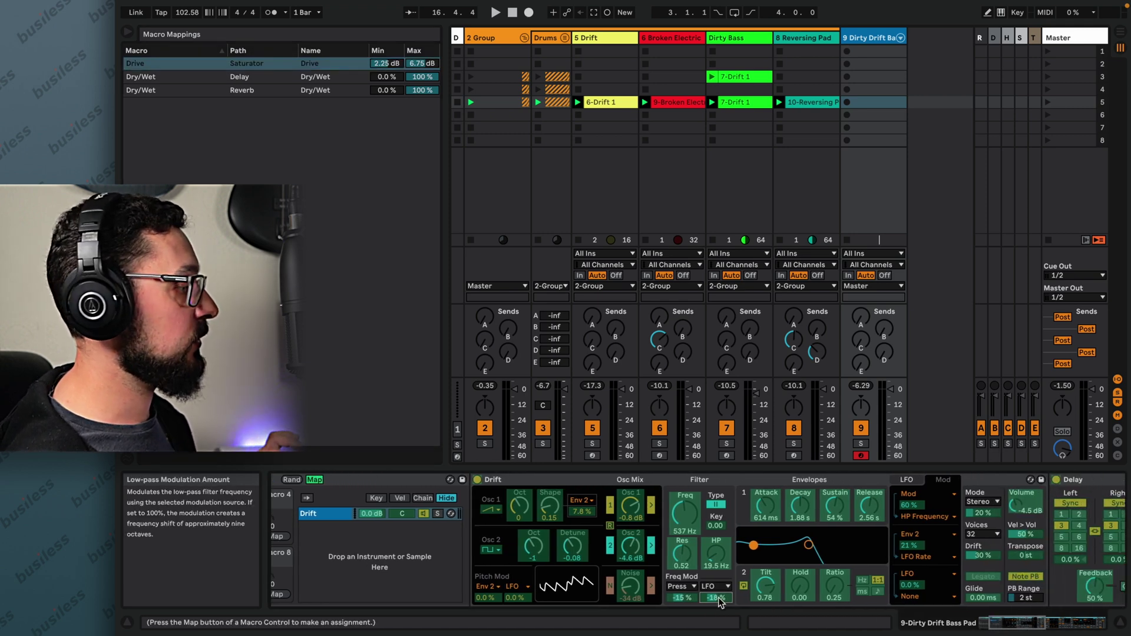
pyautogui.moveTo(1028, 631); pyautogui.dragTo(1016, 631)
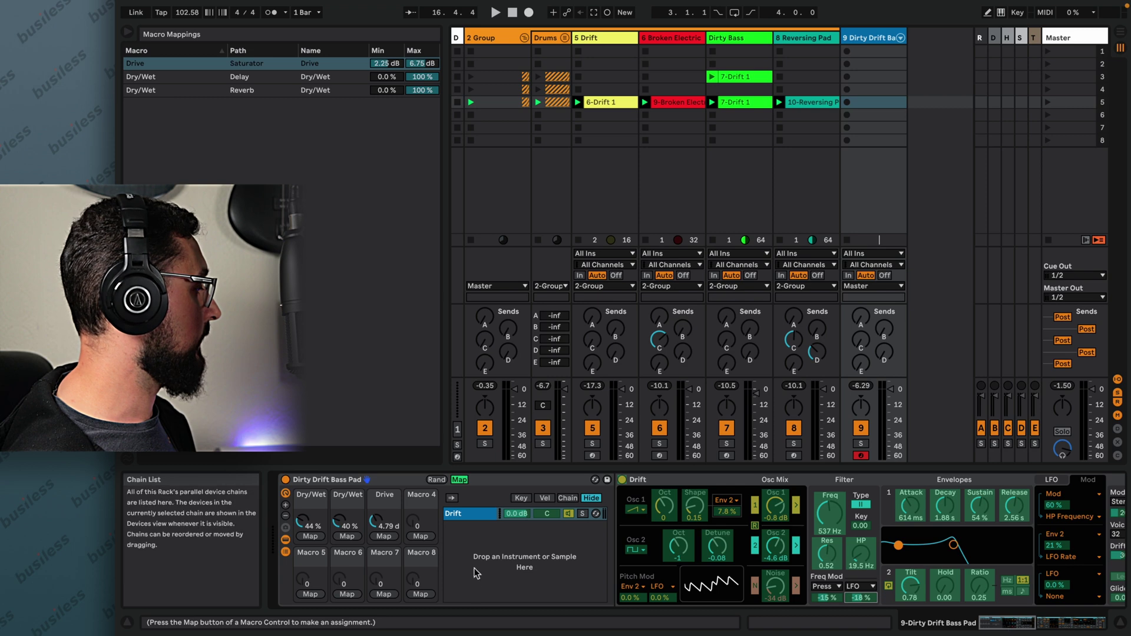
pyautogui.click(421, 536)
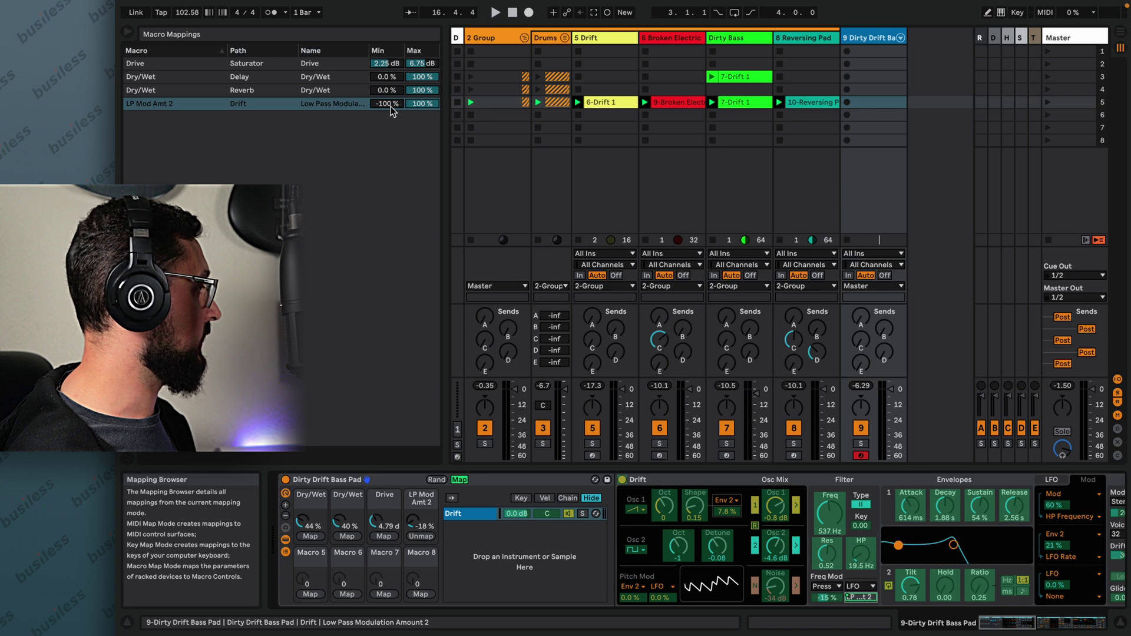
# Limit the LP Mod Amt 2 mapping range to about -38% minimum and 0% maximum.
pyautogui.moveTo(390, 106); pyautogui.dragTo(390, 89)
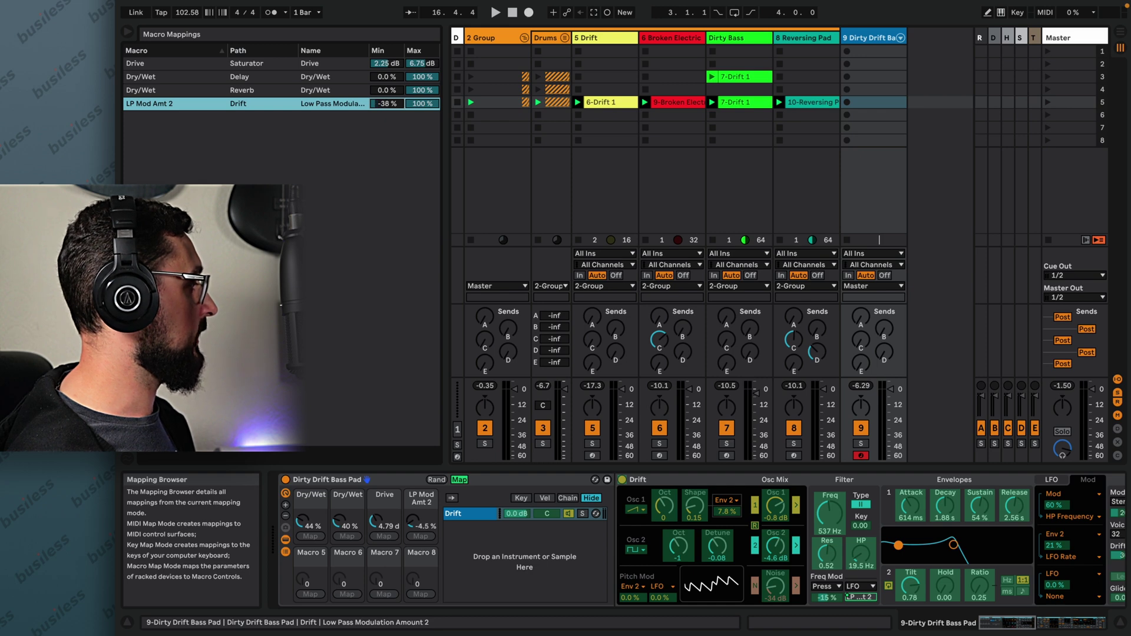
pyautogui.moveTo(410, 107); pyautogui.dragTo(410, 112)
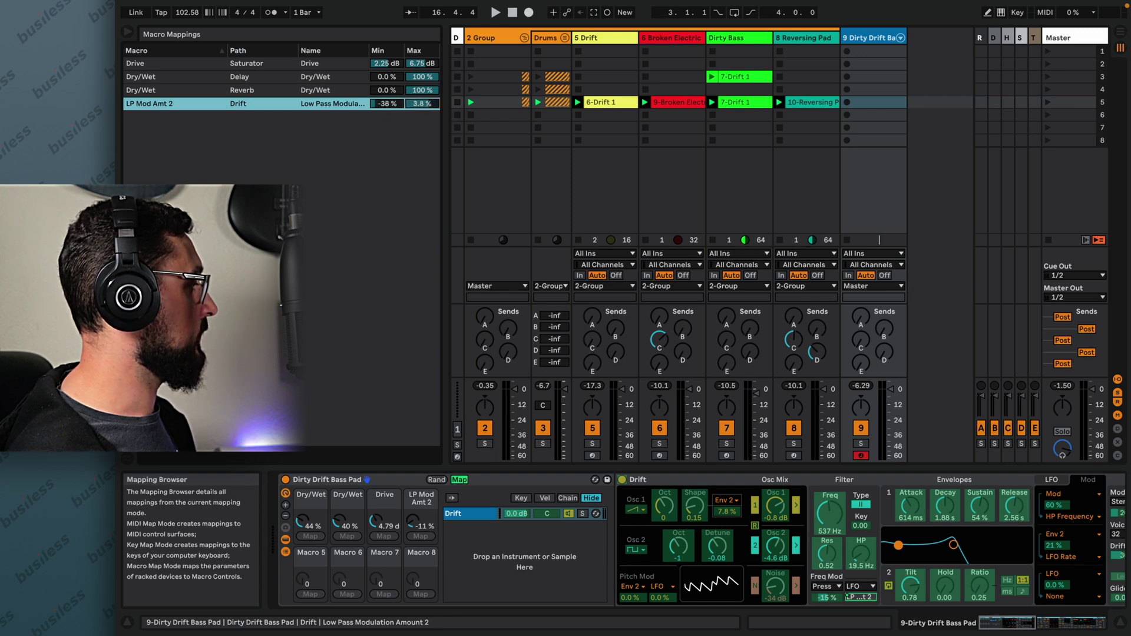
pyautogui.moveTo(421, 104); pyautogui.dragTo(422, 116)
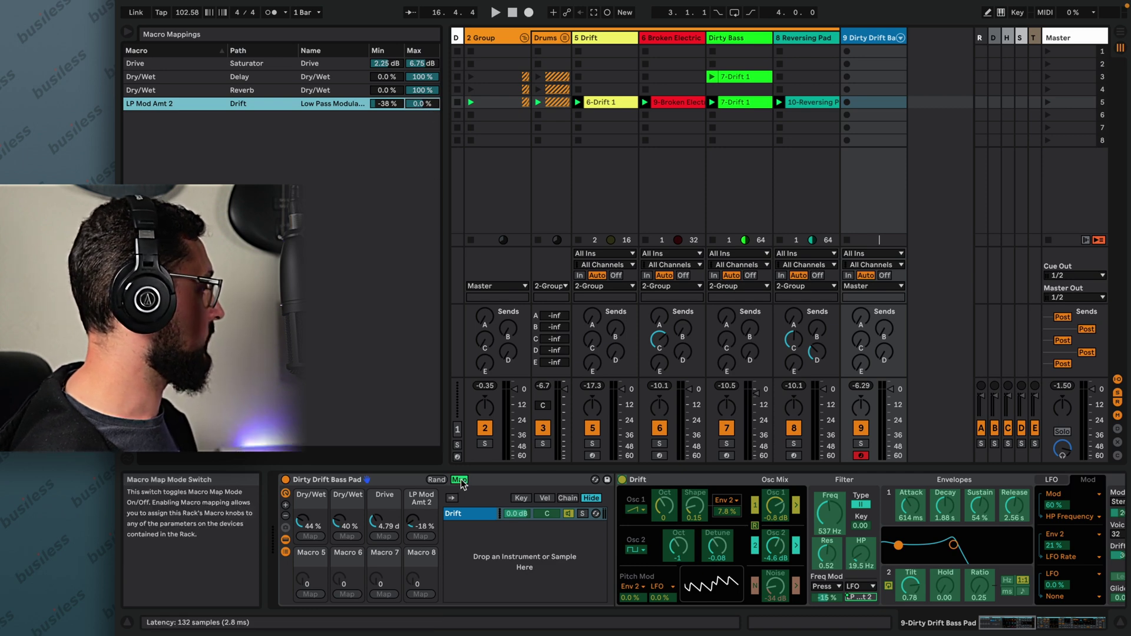
# Rename the first two macros to Reverb and Delay.
pyautogui.click(311, 498)
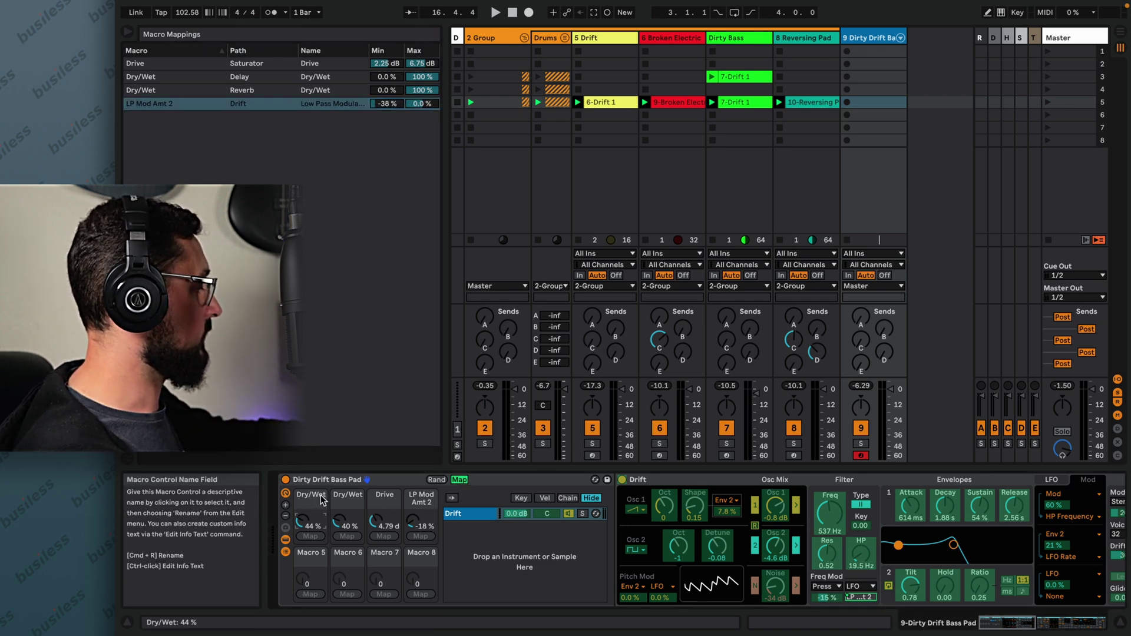
pyautogui.click(321, 496)
pyautogui.write('R')
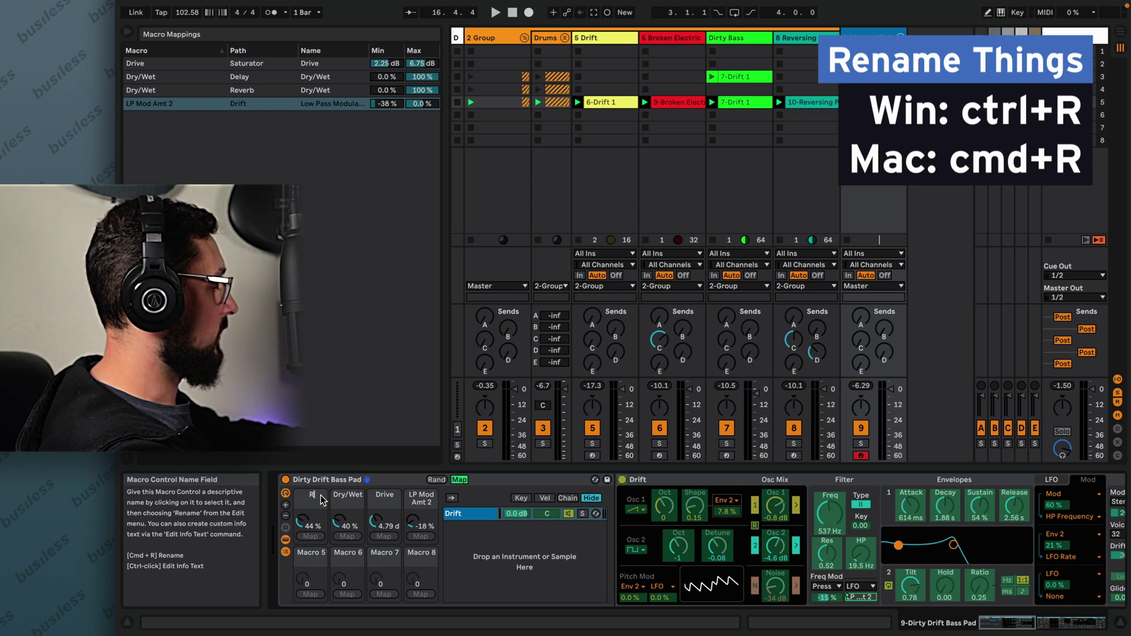
pyautogui.write('everb')
pyautogui.press('Return')
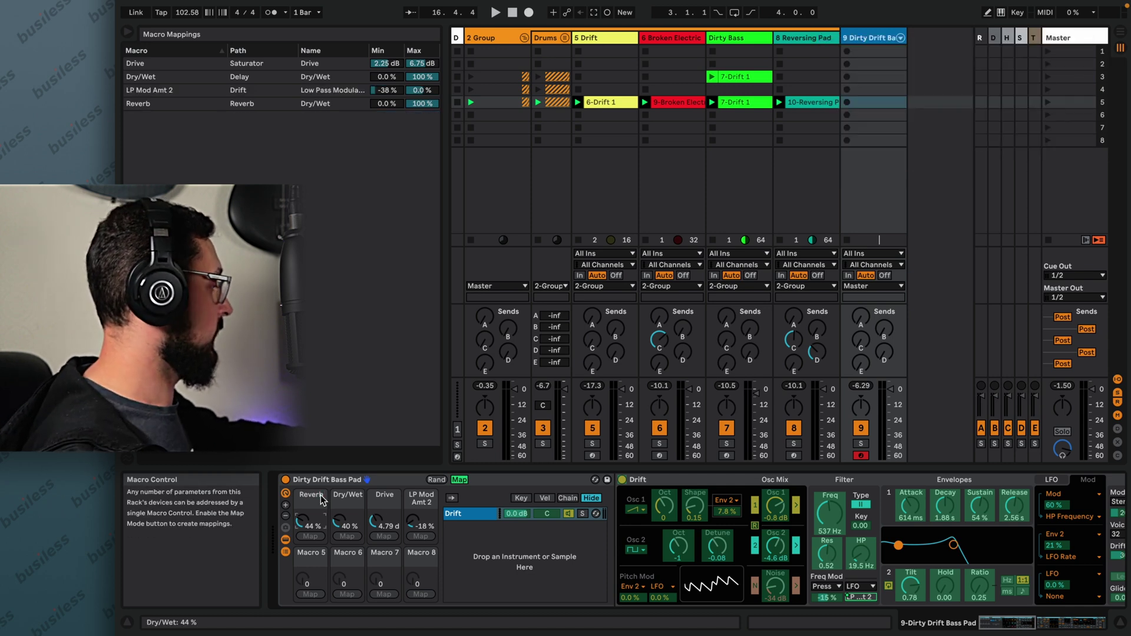
pyautogui.click(356, 505)
pyautogui.press('super+r')
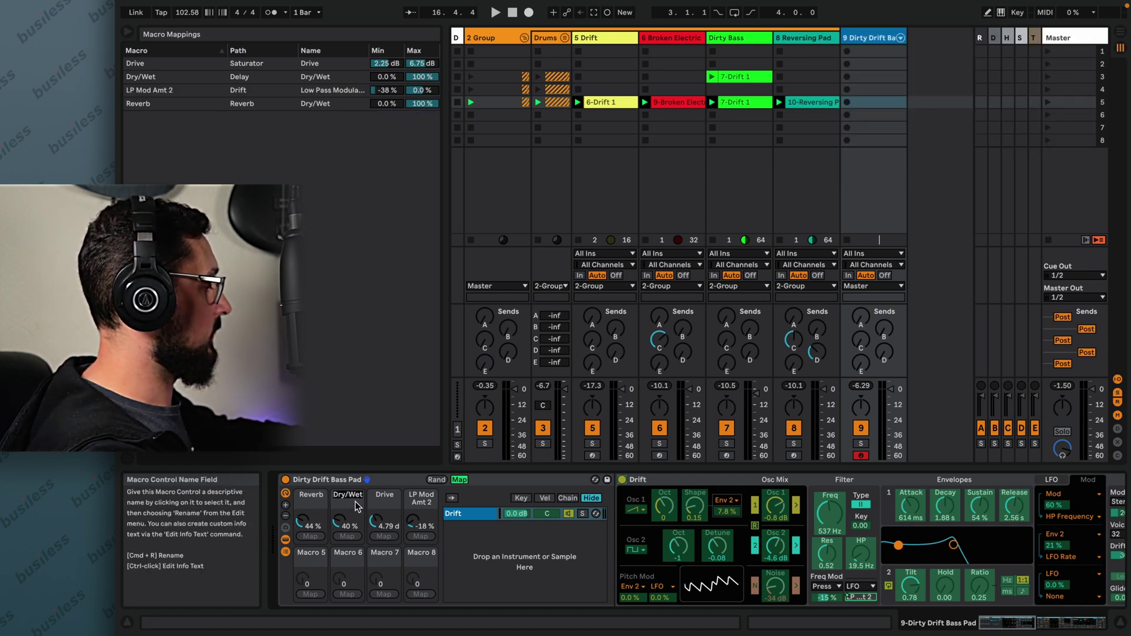
pyautogui.write('Delay')
pyautogui.press('Return')
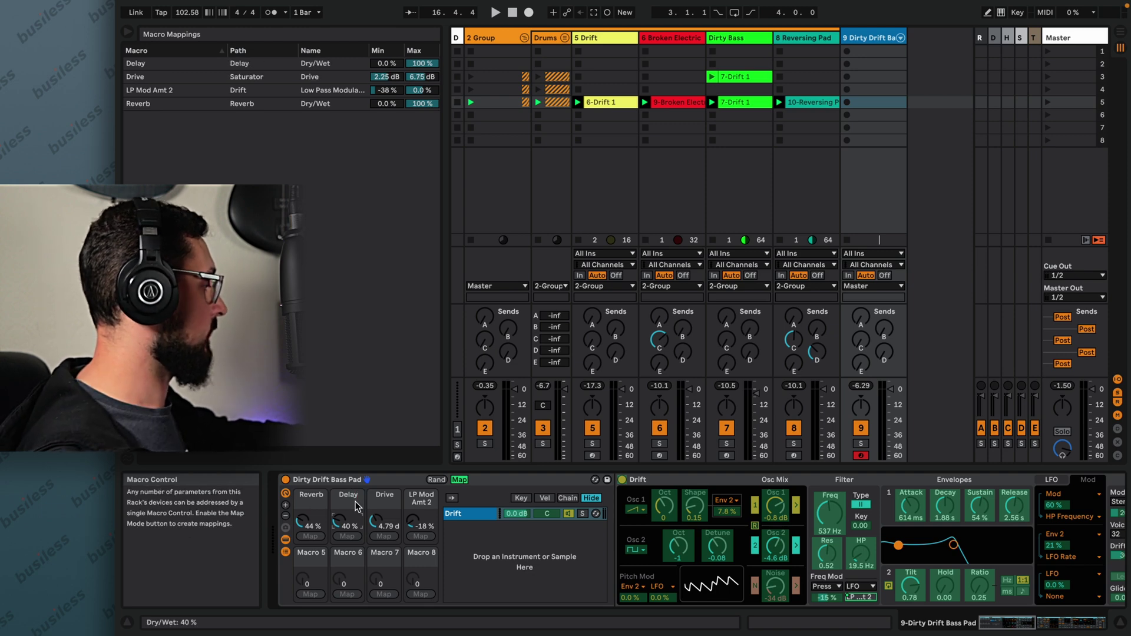
# Rename the fourth macro to Sauce and reduce the rack to four visible macros.
pyautogui.click(421, 499)
pyautogui.press('super+r')
pyautogui.write('Sau')
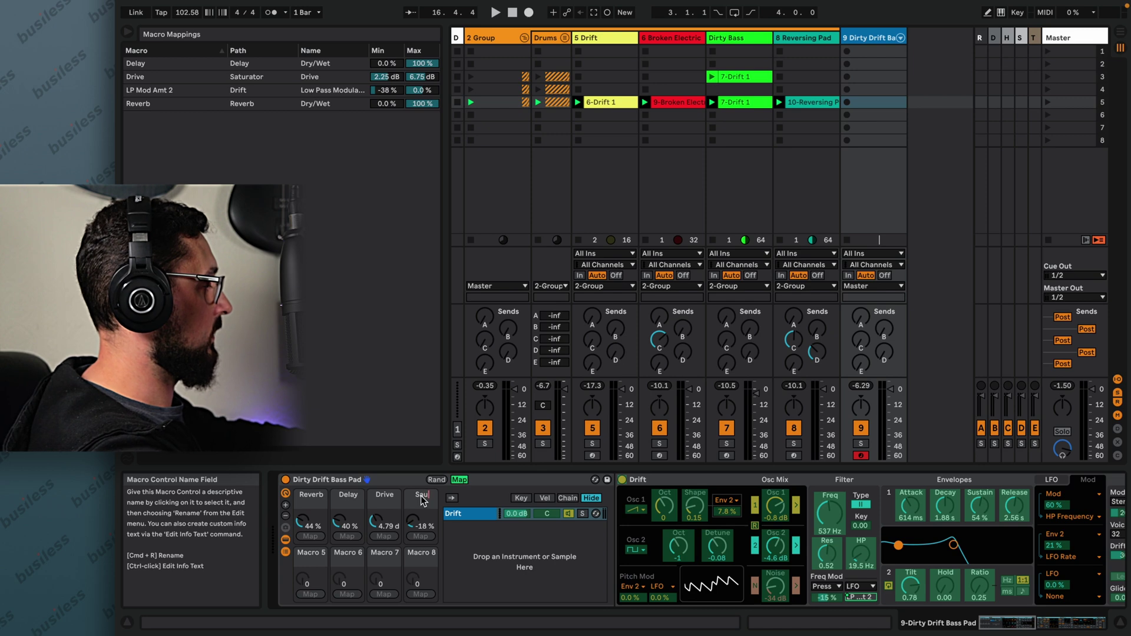
pyautogui.write('ce')
pyautogui.press('Return')
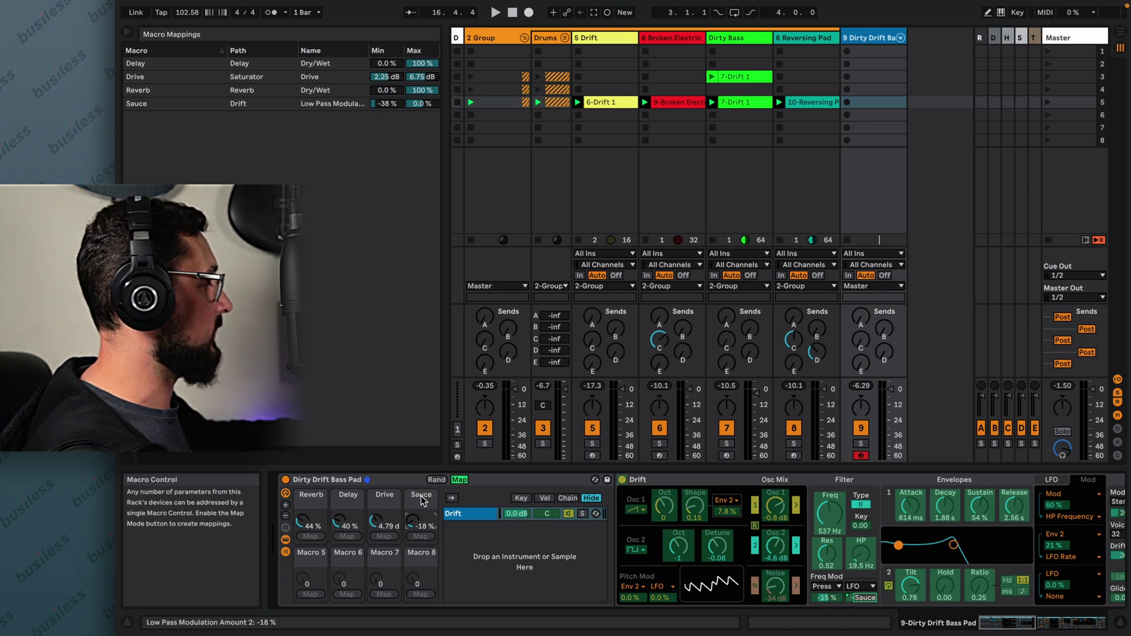
pyautogui.click(285, 516)
pyautogui.click(285, 516)
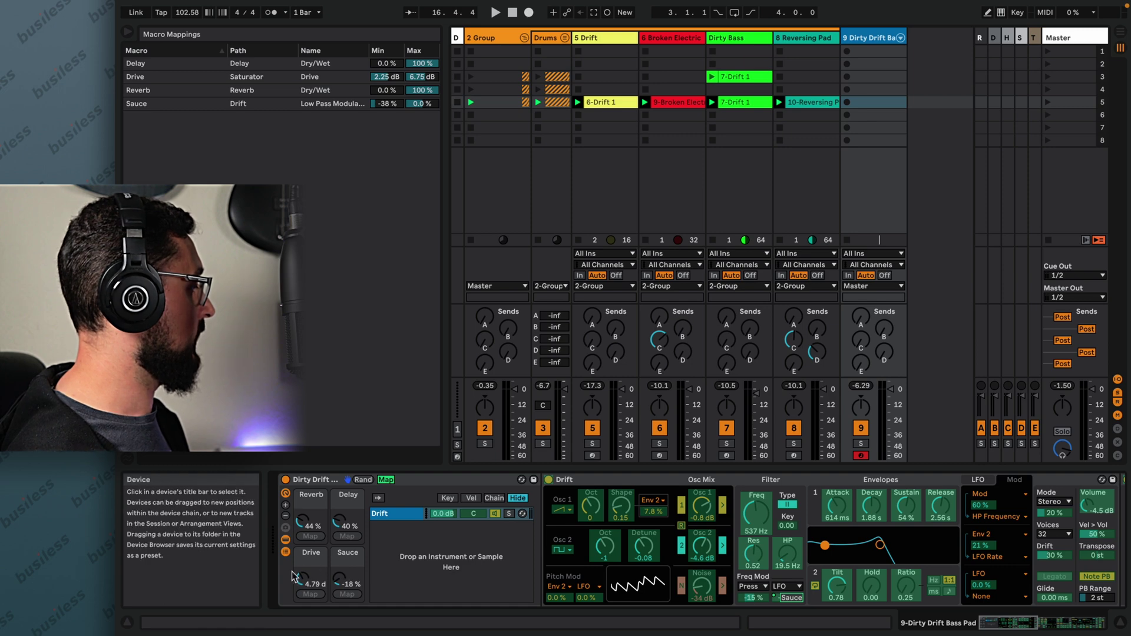
# Hide the chain list and save the rack as the Dirty Drift Bass Pad preset.
pyautogui.click(285, 540)
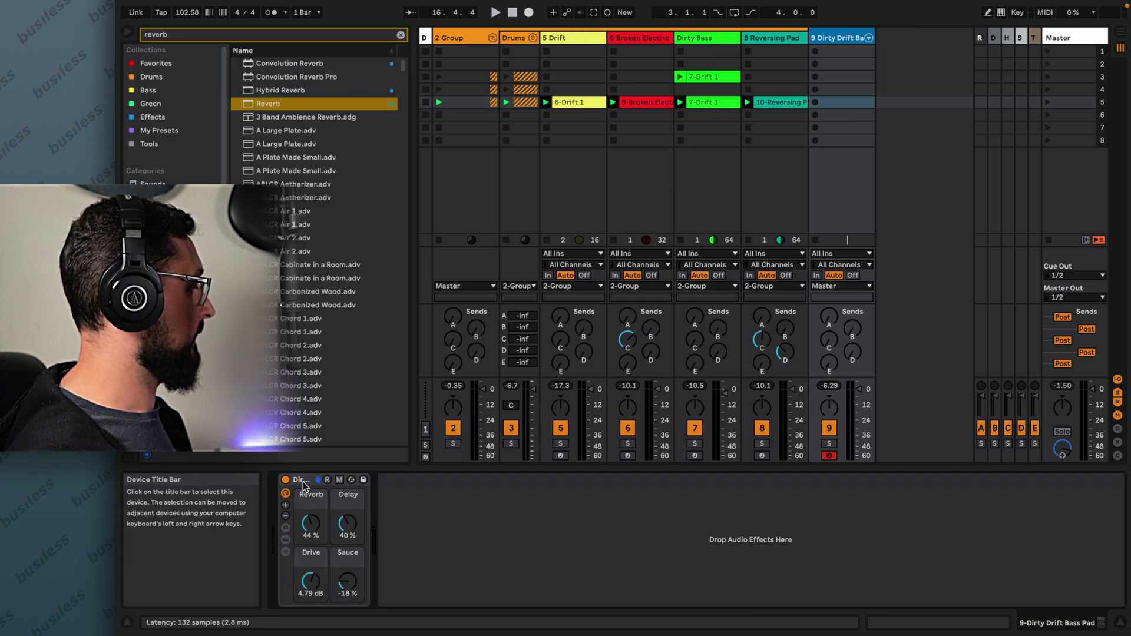
pyautogui.click(339, 480)
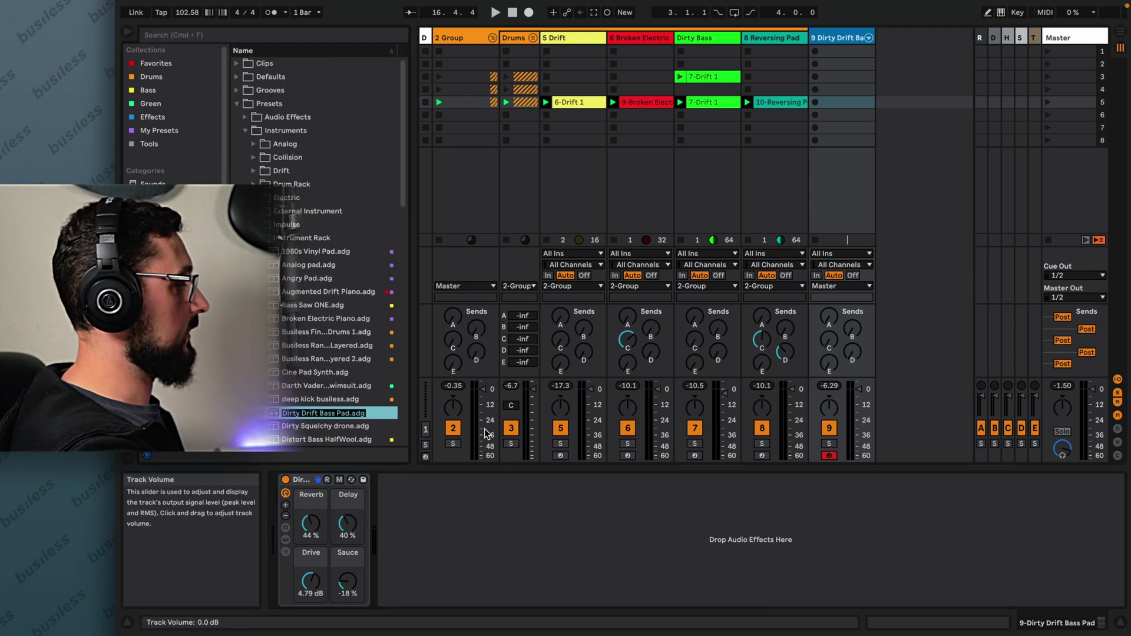
# Tag the Dirty Drift Bass Pad preset with the My Presets colour.
pyautogui.rightClick(358, 416)
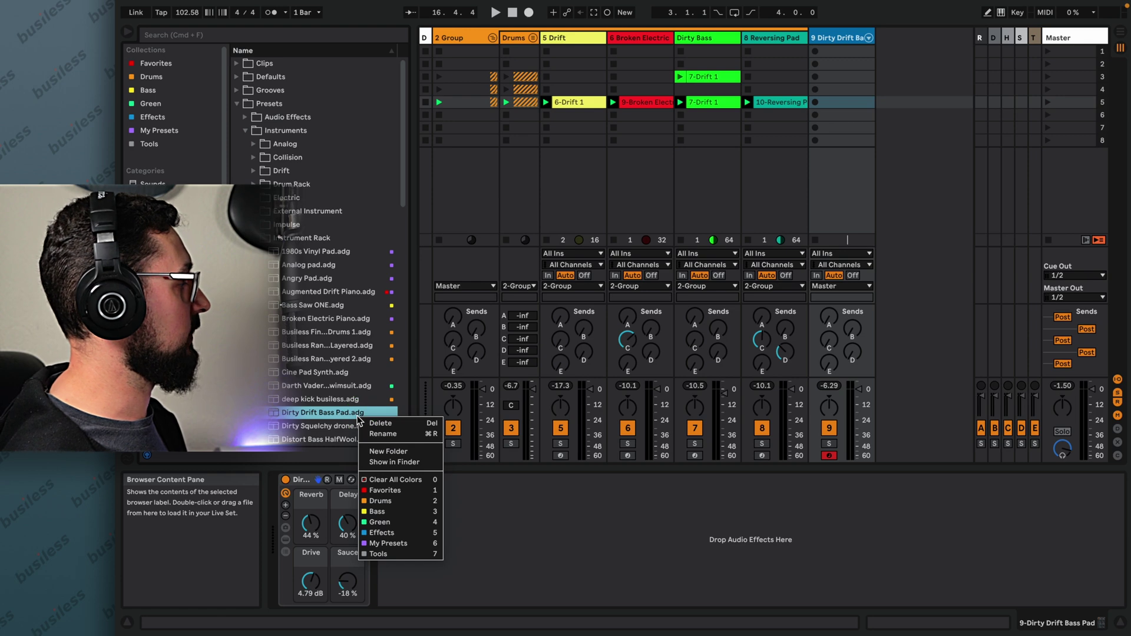
pyautogui.click(390, 543)
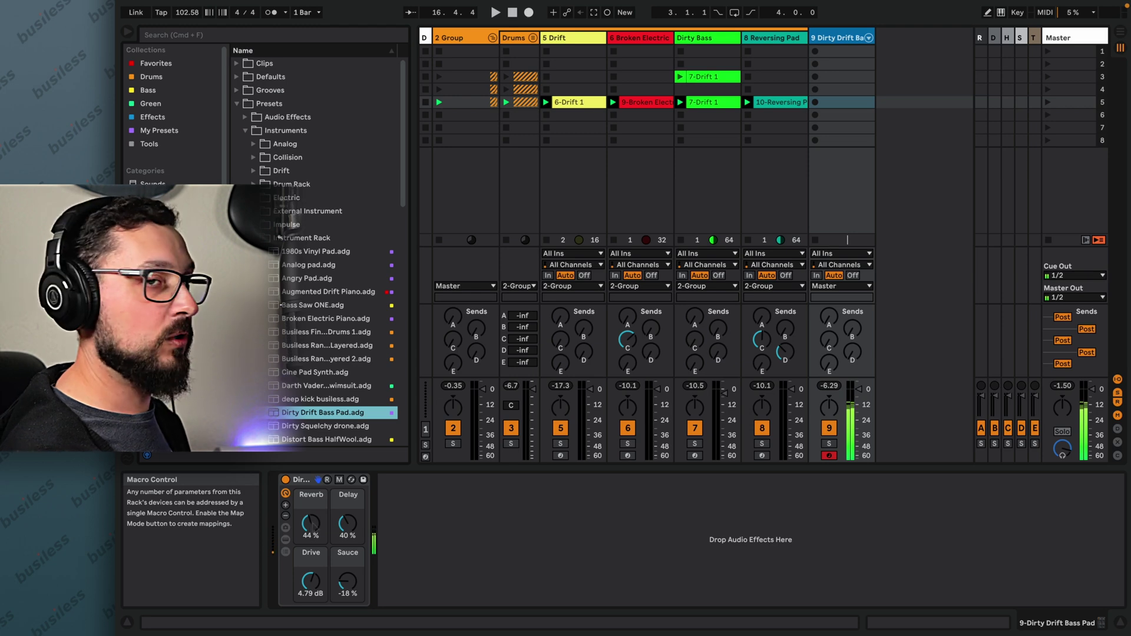
# Set Reverb to 0%, Delay to 30% and Drive to 4.52 dB.
pyautogui.doubleClick(311, 524)
pyautogui.doubleClick(348, 524)
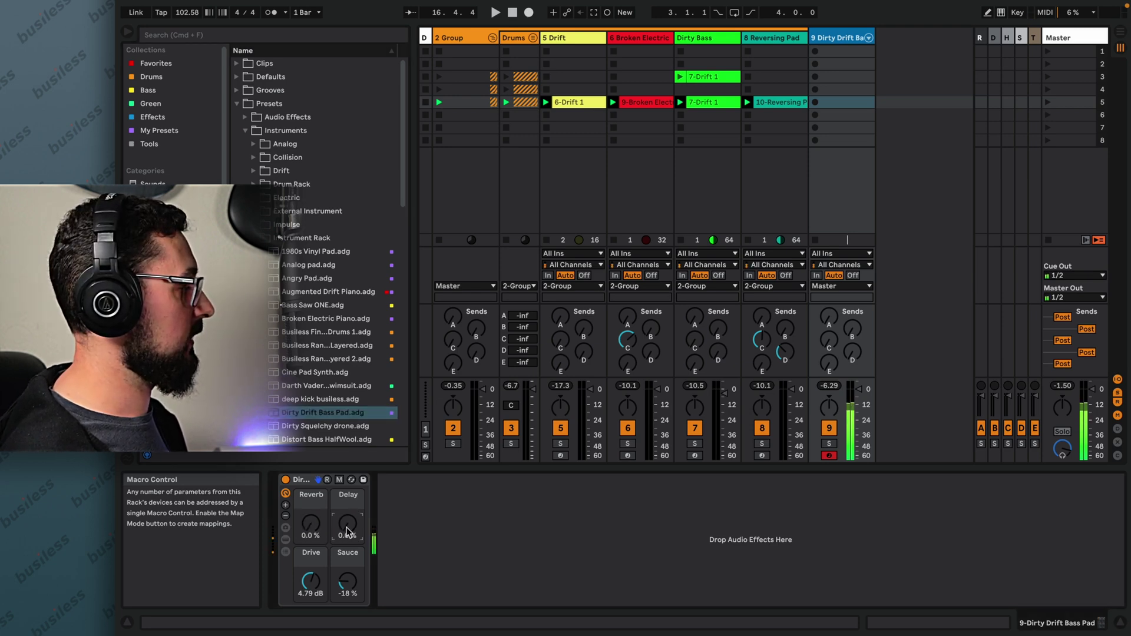
pyautogui.moveTo(347, 532); pyautogui.dragTo(340, 555)
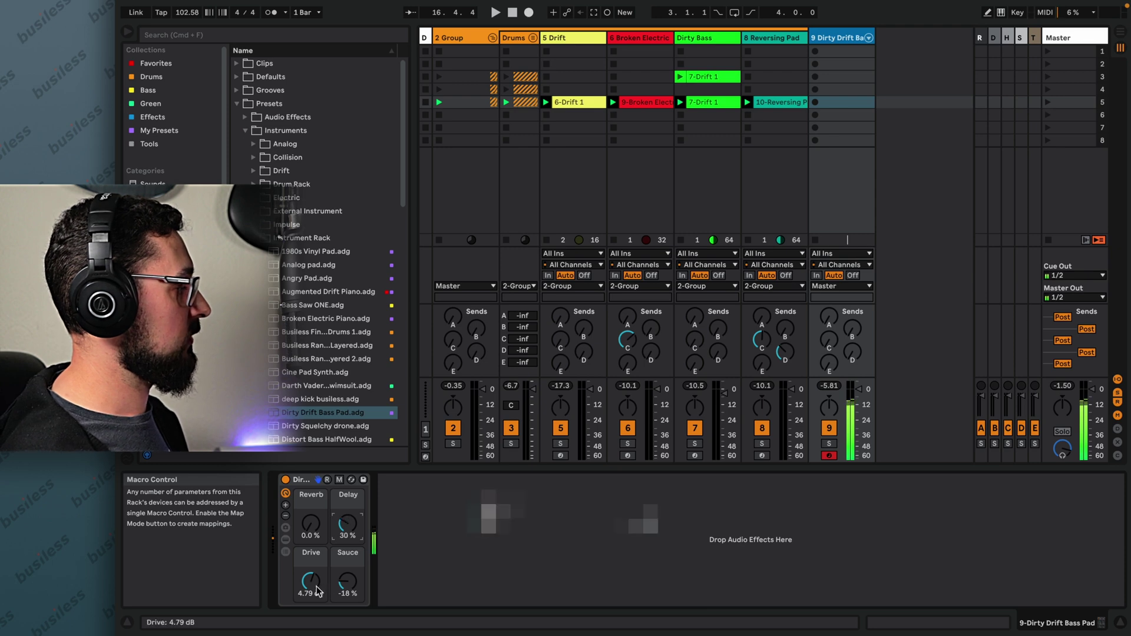
pyautogui.moveTo(317, 590); pyautogui.dragTo(317, 607)
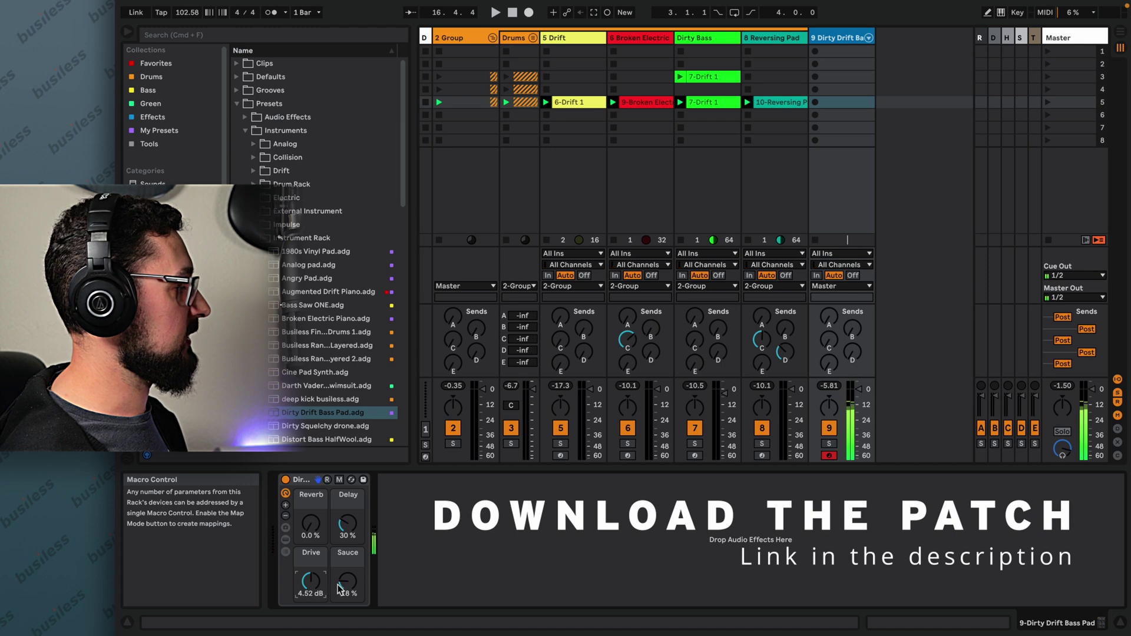
# Show the Drift device again and sweep the Sauce macro back to -18%.
pyautogui.click(286, 540)
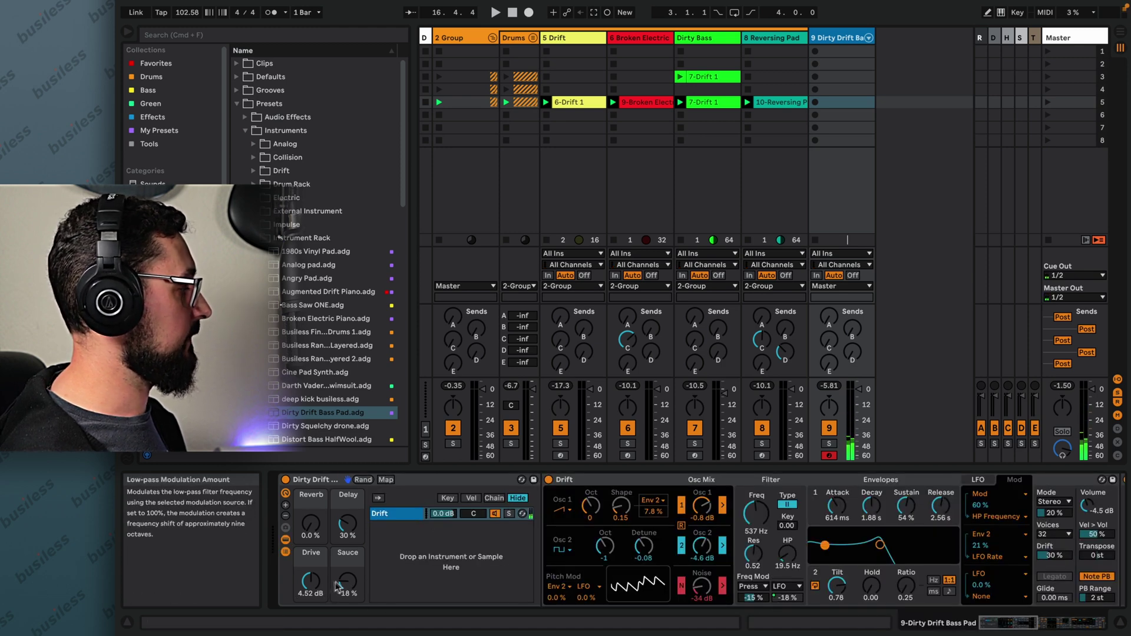
pyautogui.moveTo(336, 586); pyautogui.dragTo(337, 584)
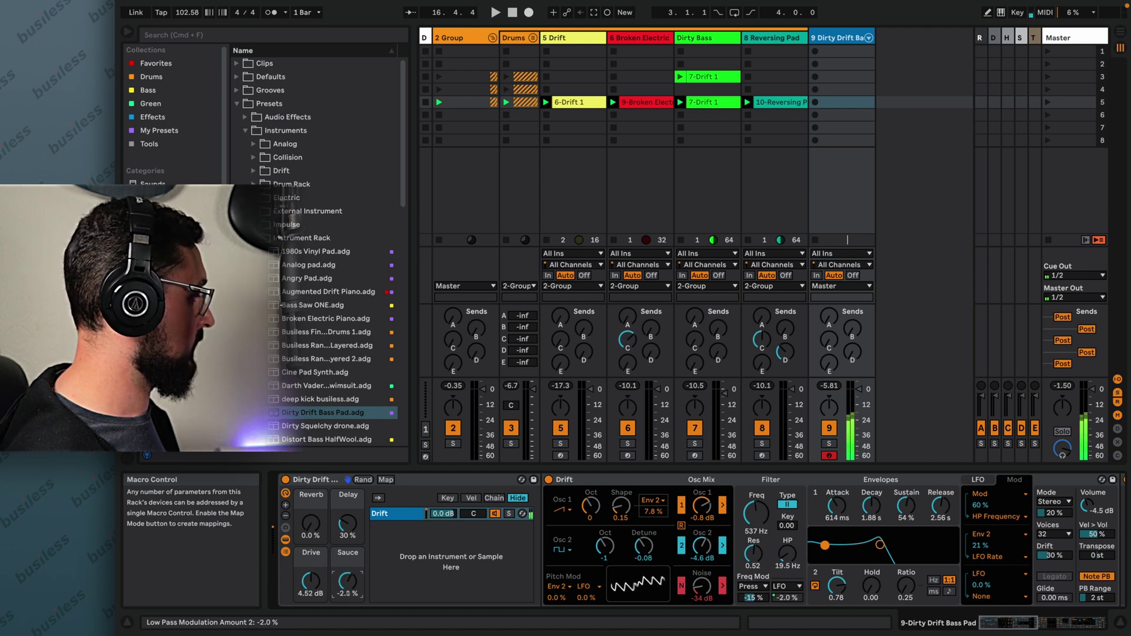
pyautogui.moveTo(347, 580); pyautogui.dragTo(347, 598)
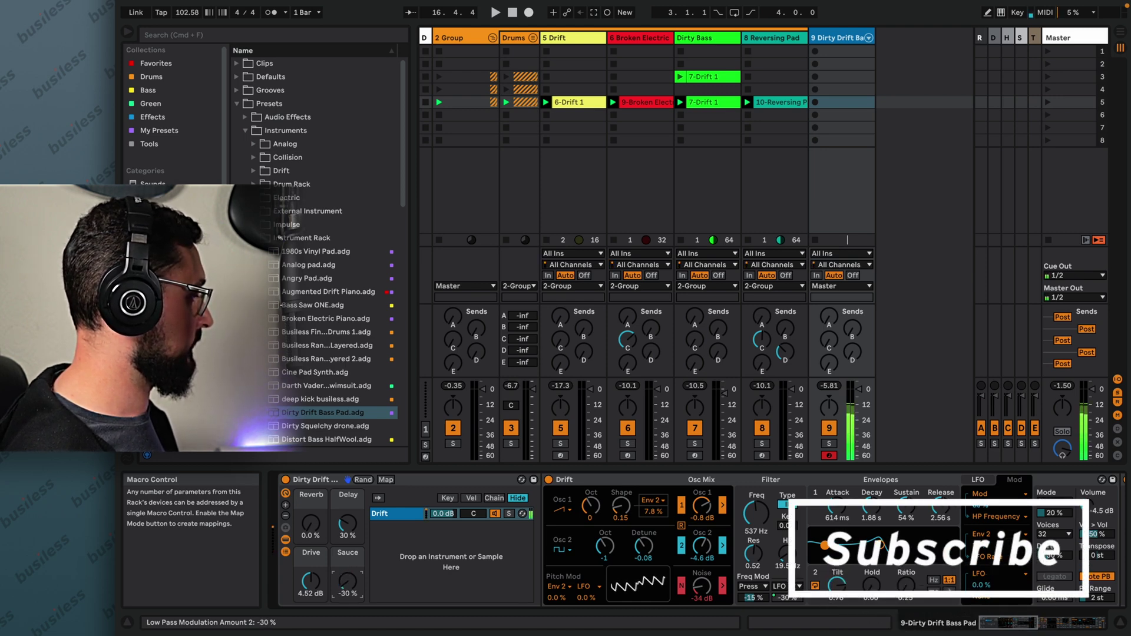
pyautogui.moveTo(347, 582); pyautogui.dragTo(348, 587)
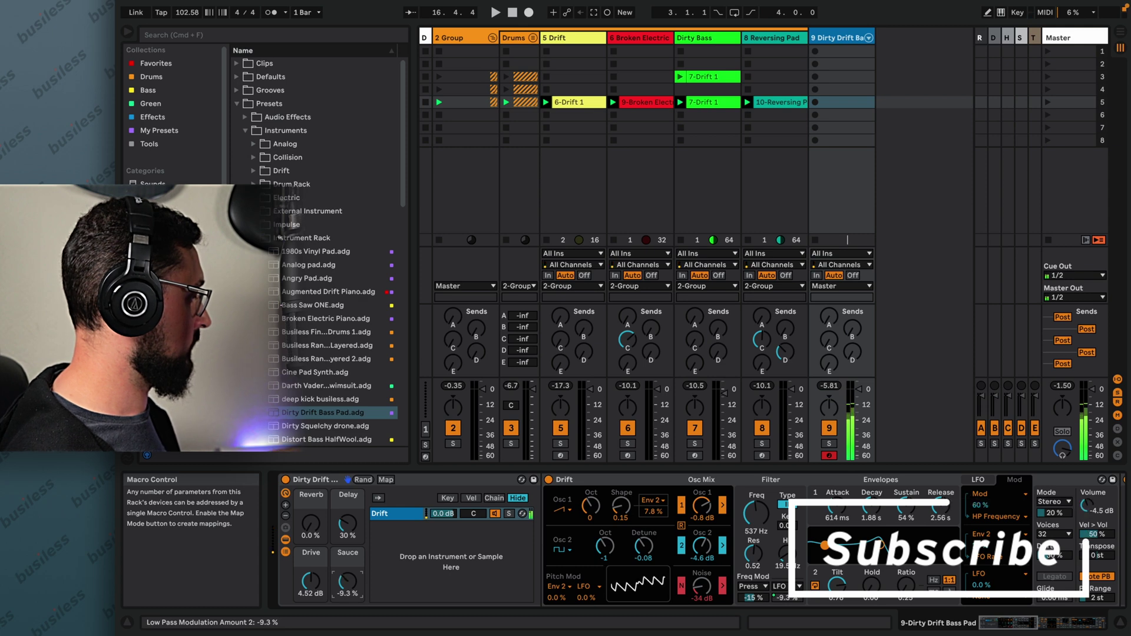